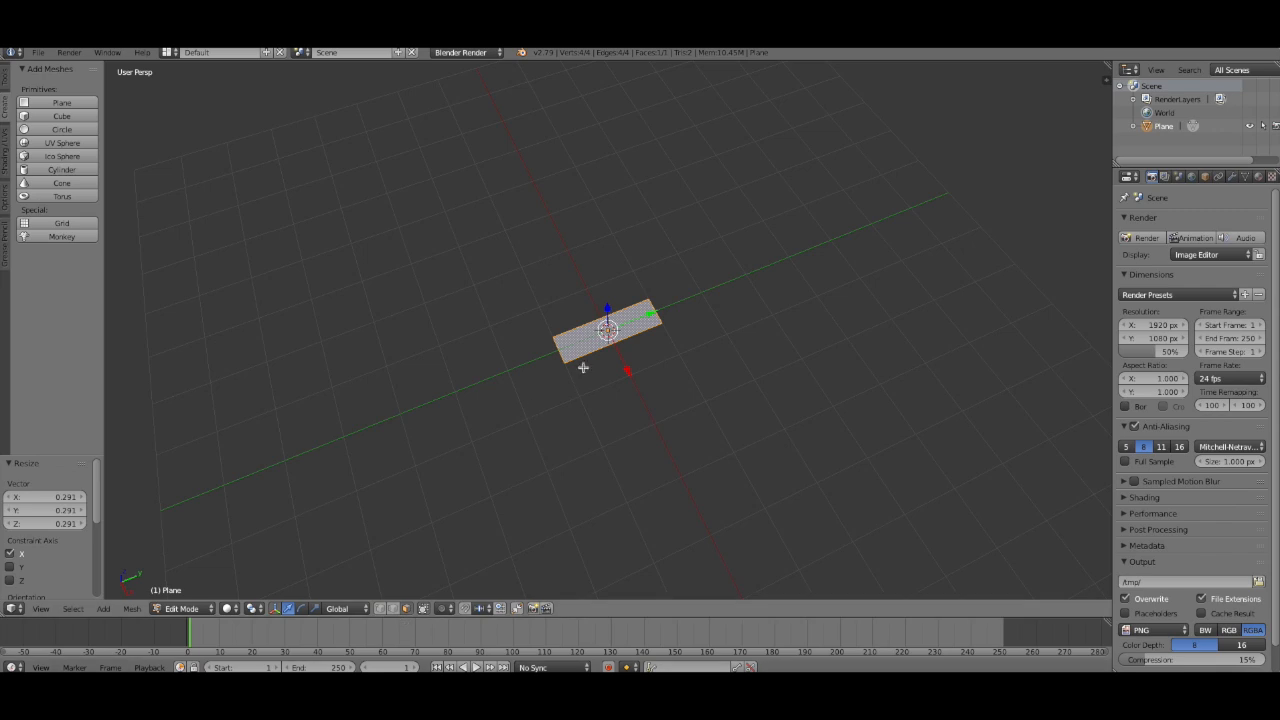
Extrude the flat rectangular plane upward by about 0.525 to form a long block
middle_drag(768, 412, 797, 391)
key(e)
click(816, 333)
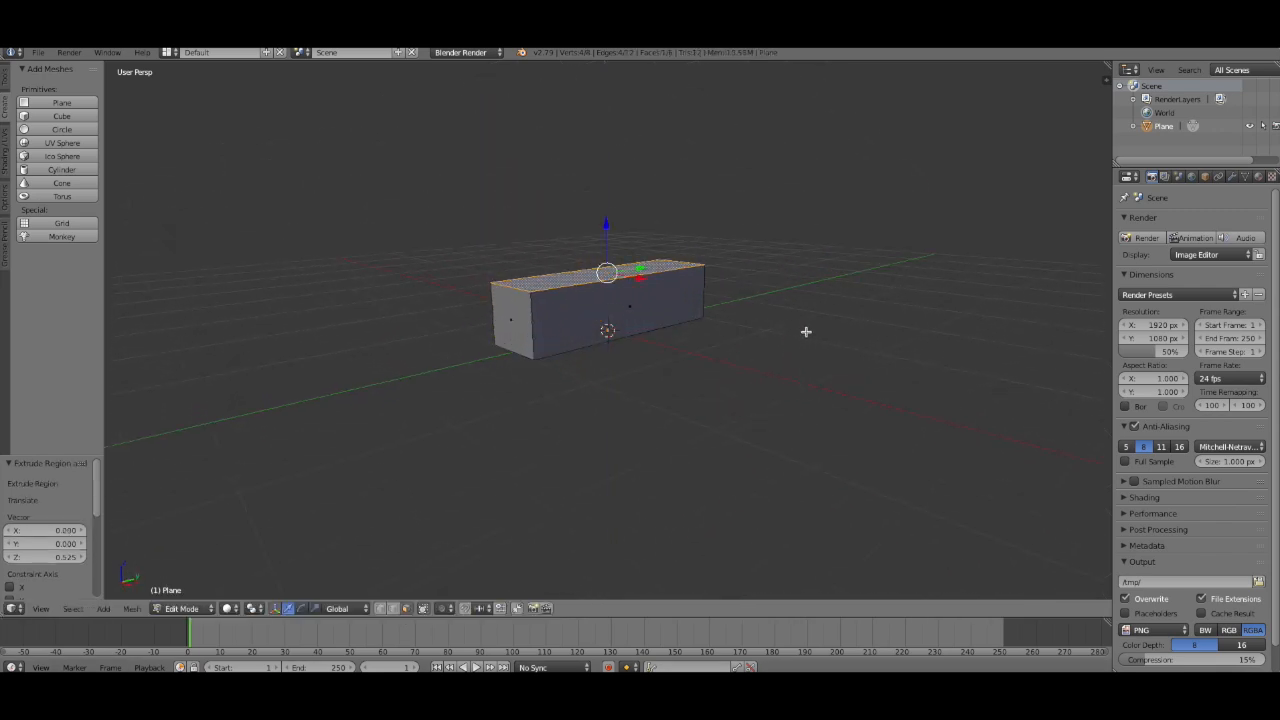
Add a horizontal loop cut around the block with the number of cuts set to 5
click(3, 87)
click(52, 347)
click(485, 322)
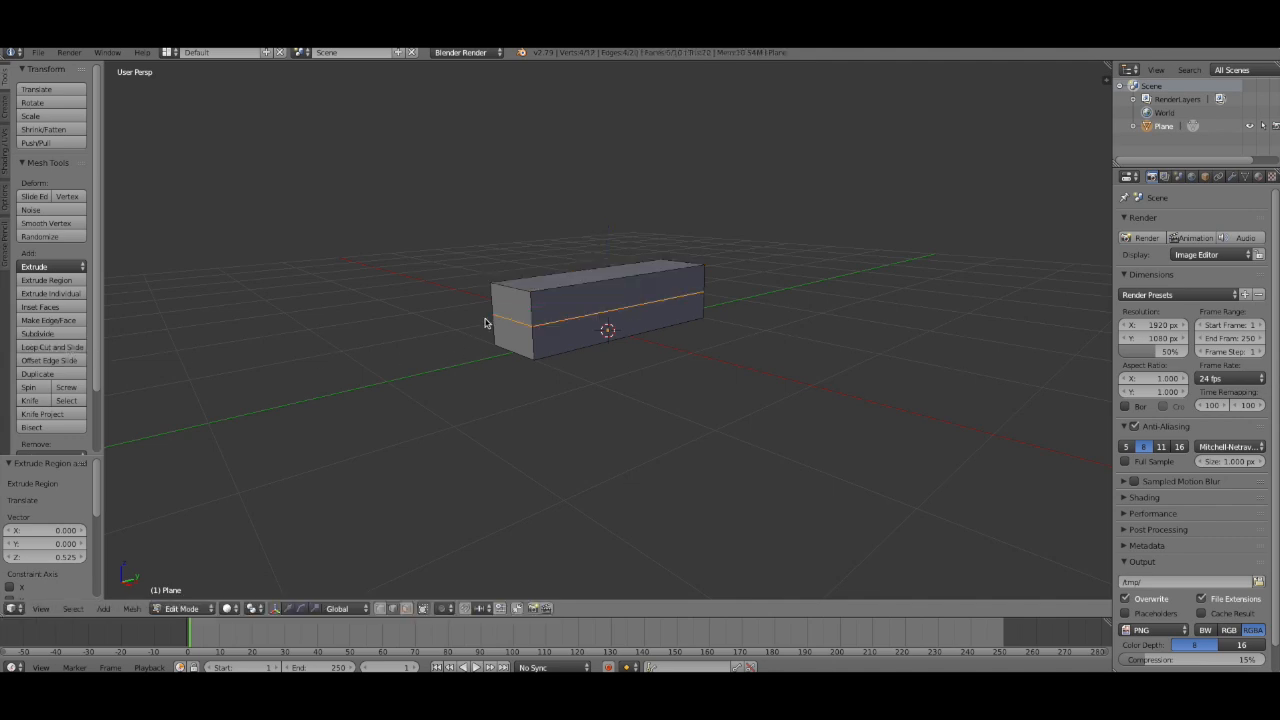
right_click(450, 549)
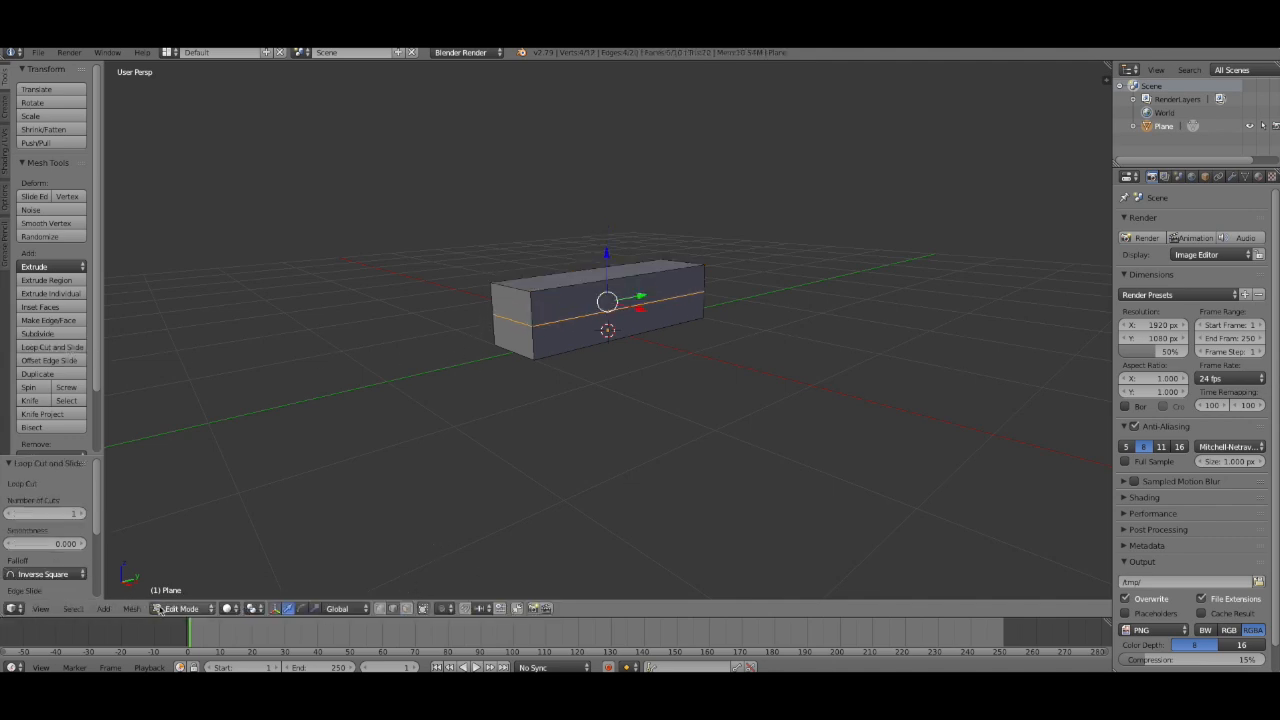
click(81, 514)
click(81, 514)
click(81, 514)
click(81, 514)
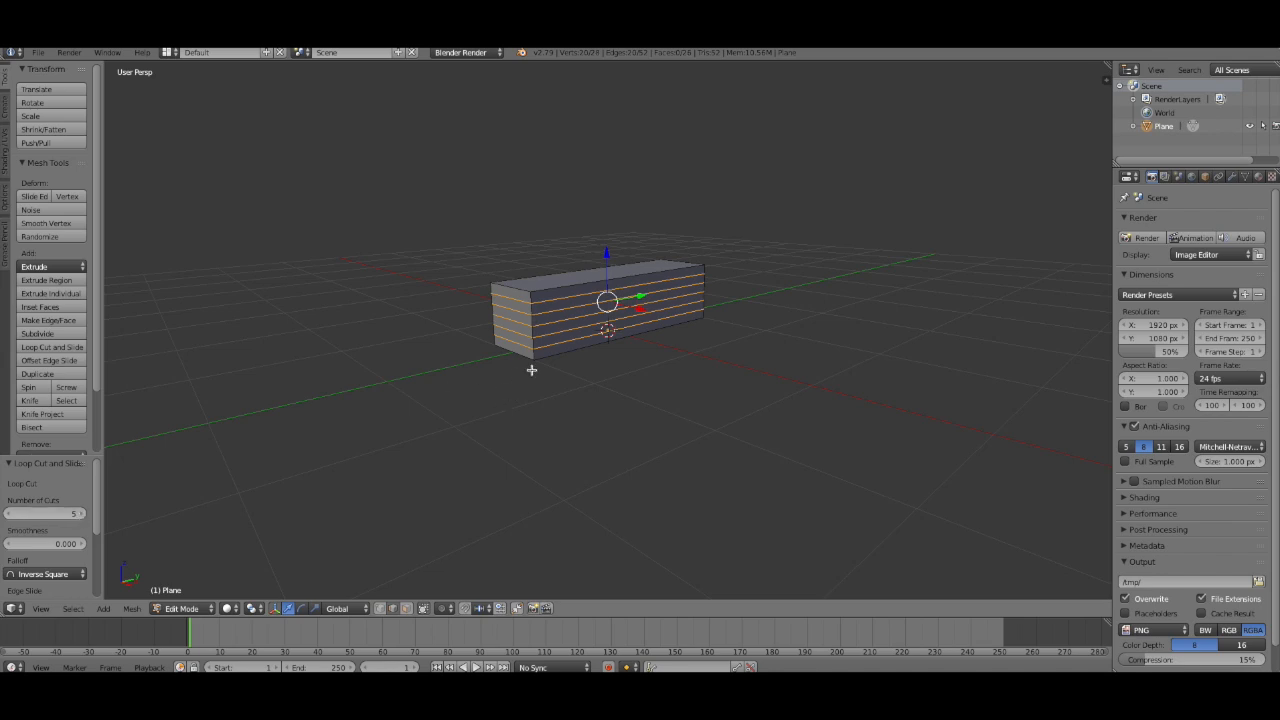
Hide the transform manipulator and select the middle lengthwise edge on both long sides of the block
right_click(564, 320)
ctrl+right_click(557, 323)
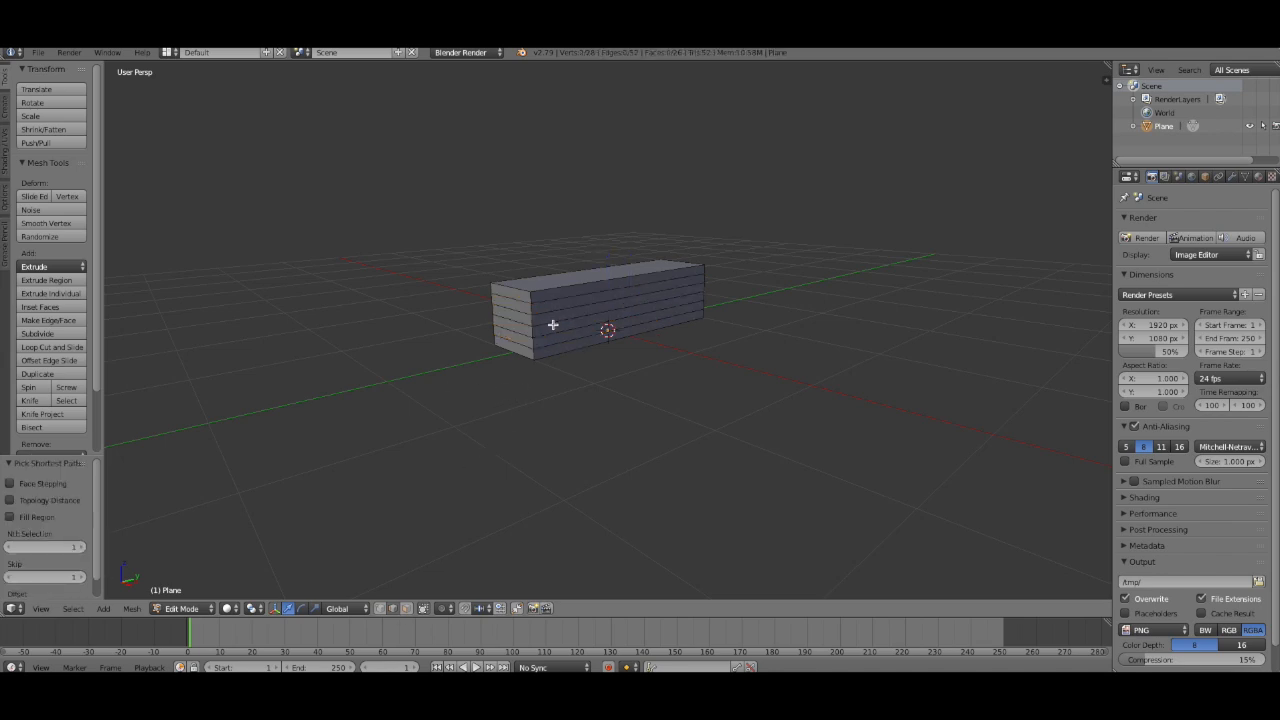
scroll(570, 322, up, 1)
click(277, 609)
alt+right_click(559, 320)
middle_drag(773, 378, 752, 347)
Enable proportional editing and scale the selected middle edges along X by about 1.78 to bulge the block's sides
click(406, 611)
click(450, 580)
middle_drag(791, 437, 781, 421)
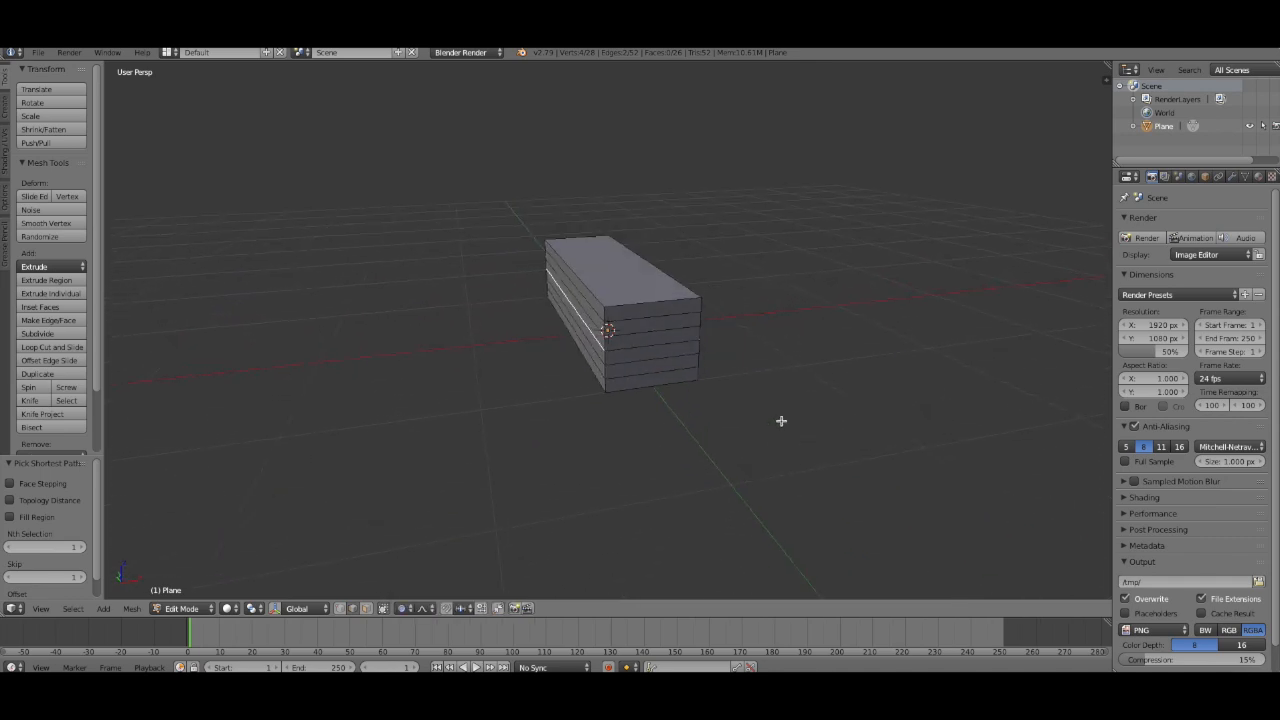
key(s)
key(x)
scroll(826, 334, up, 3)
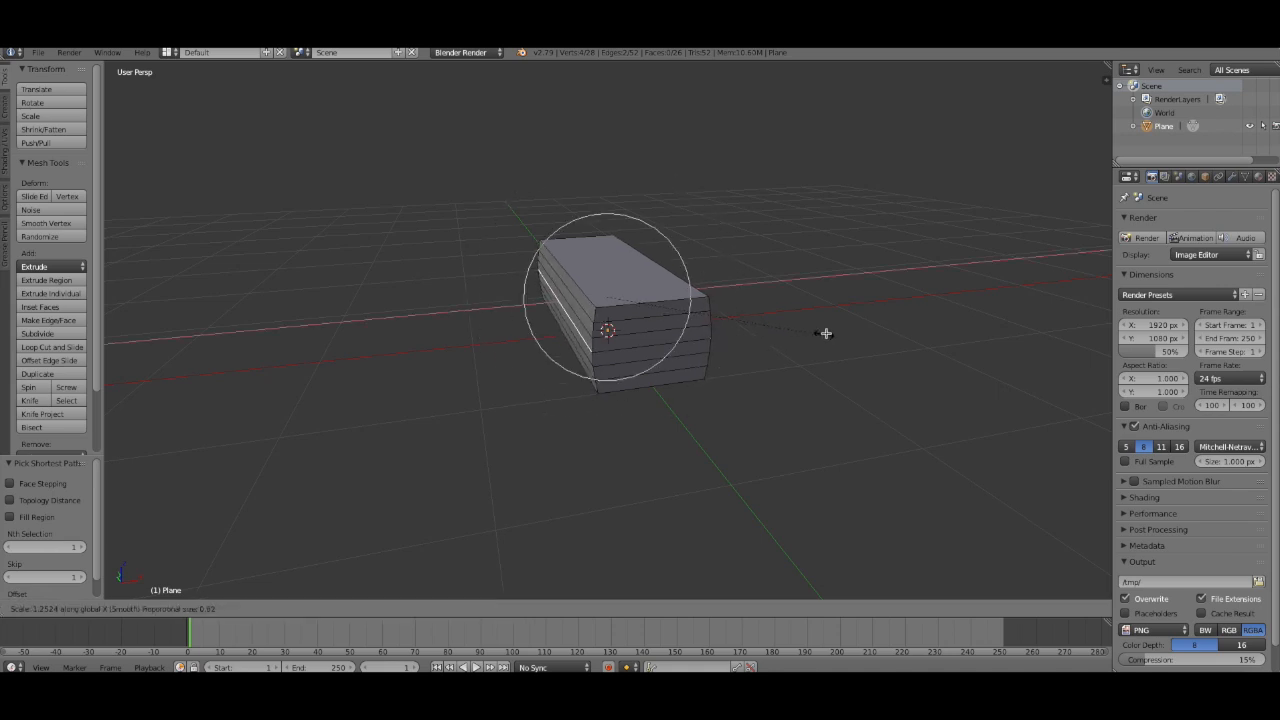
scroll(923, 320, up, 6)
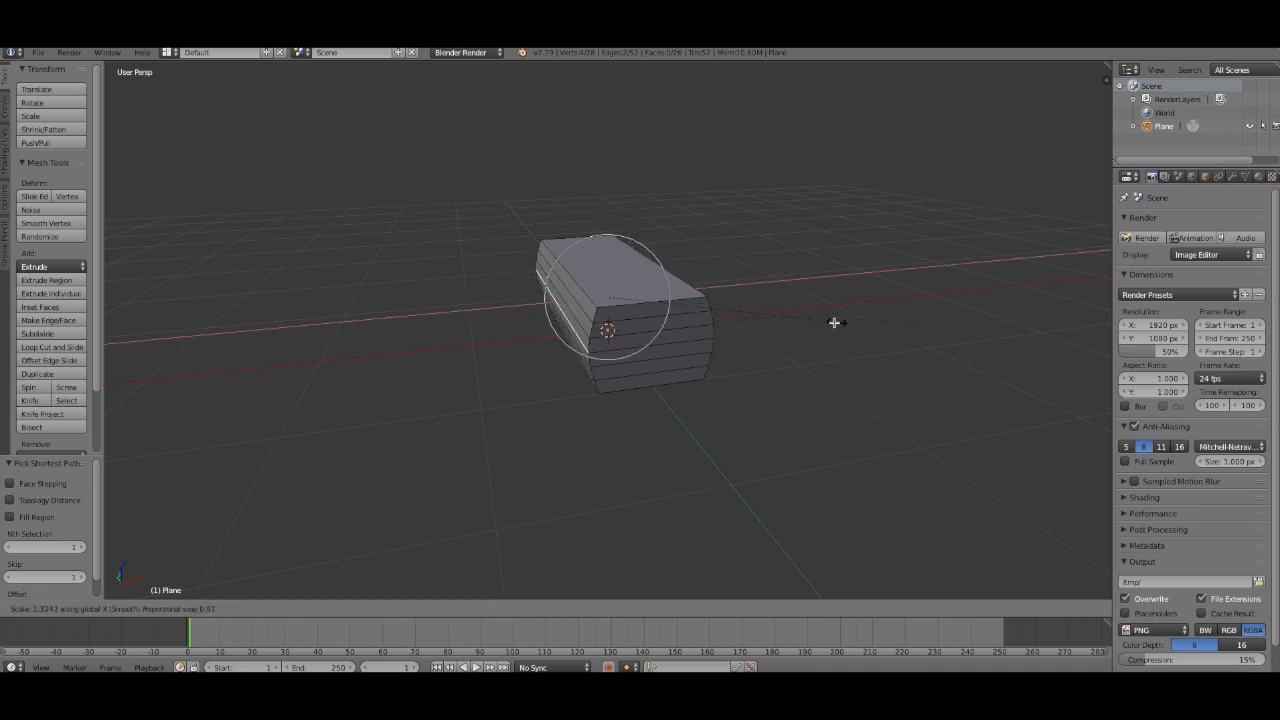
click(920, 314)
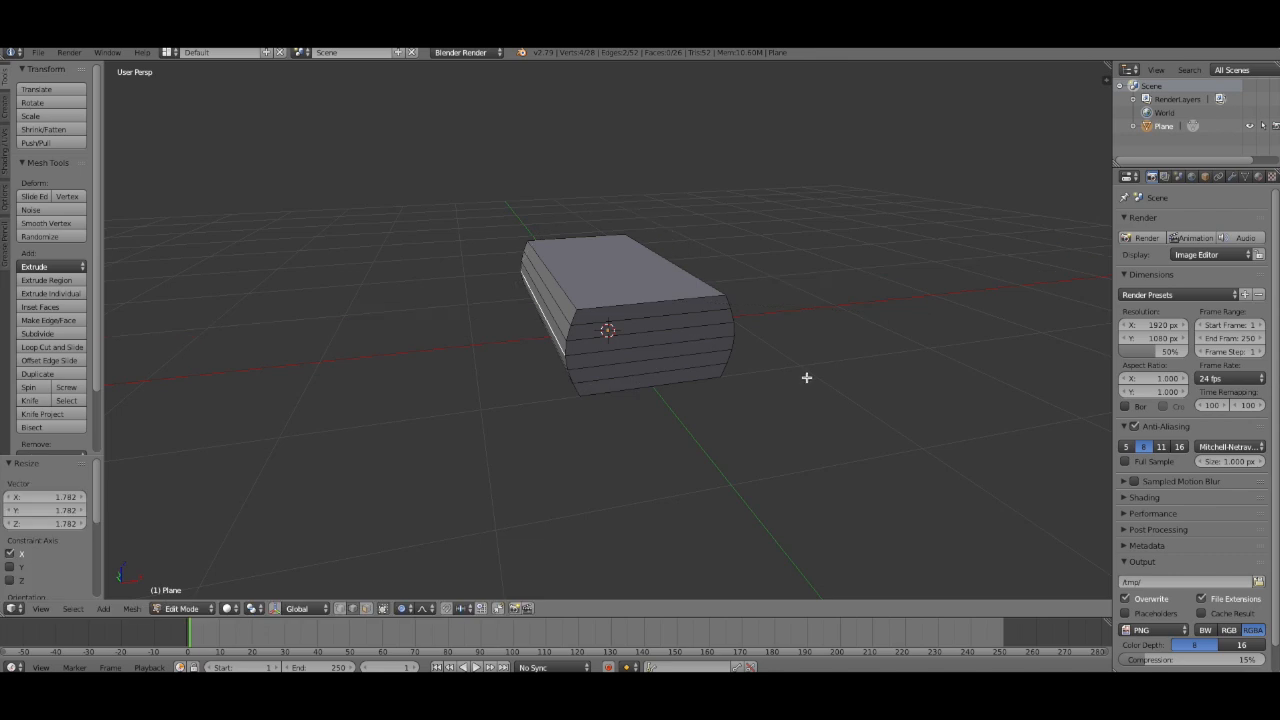
Disable proportional editing and scale the whole mesh along X by about 0.57
middle_drag(807, 377, 786, 431)
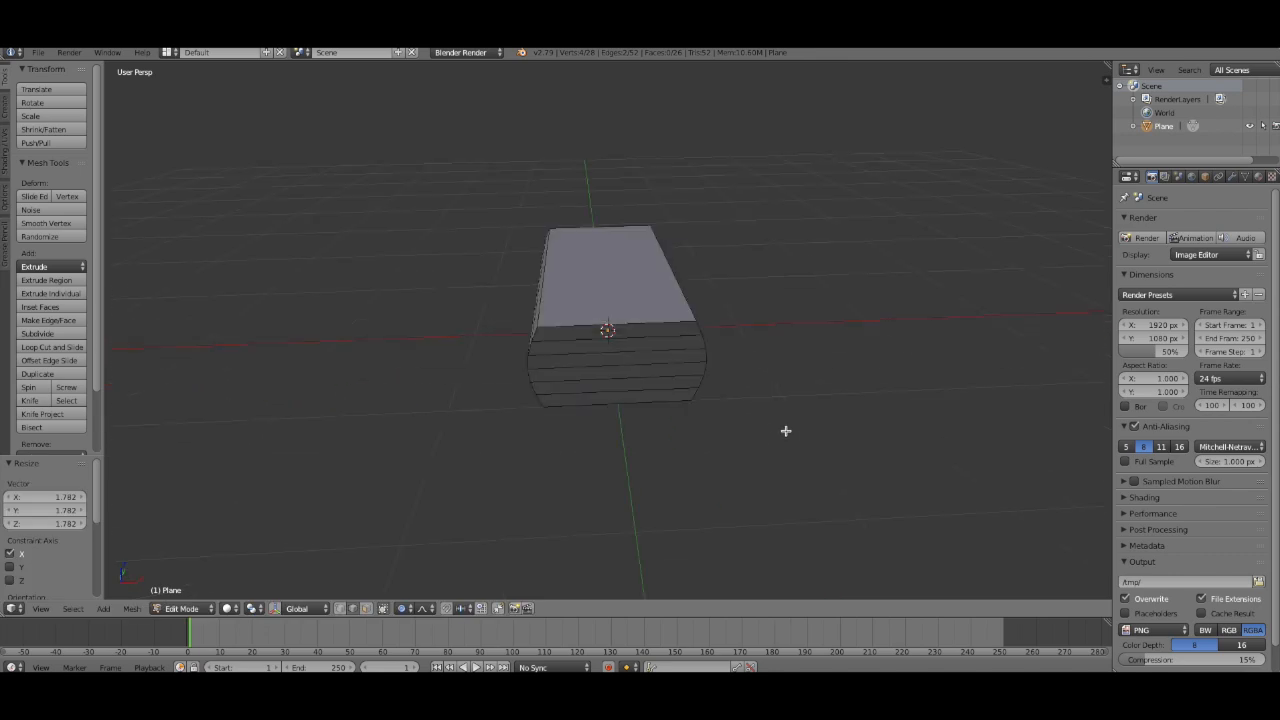
key(a)
key(s)
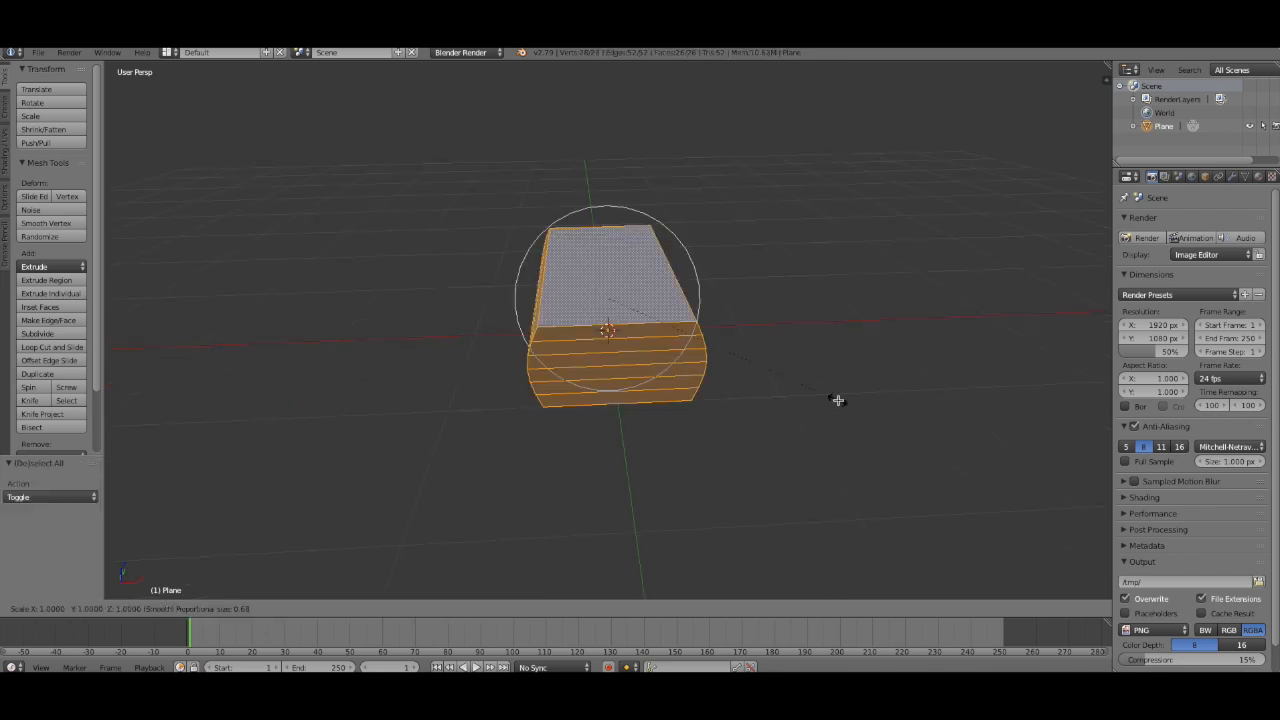
key(Escape)
click(431, 613)
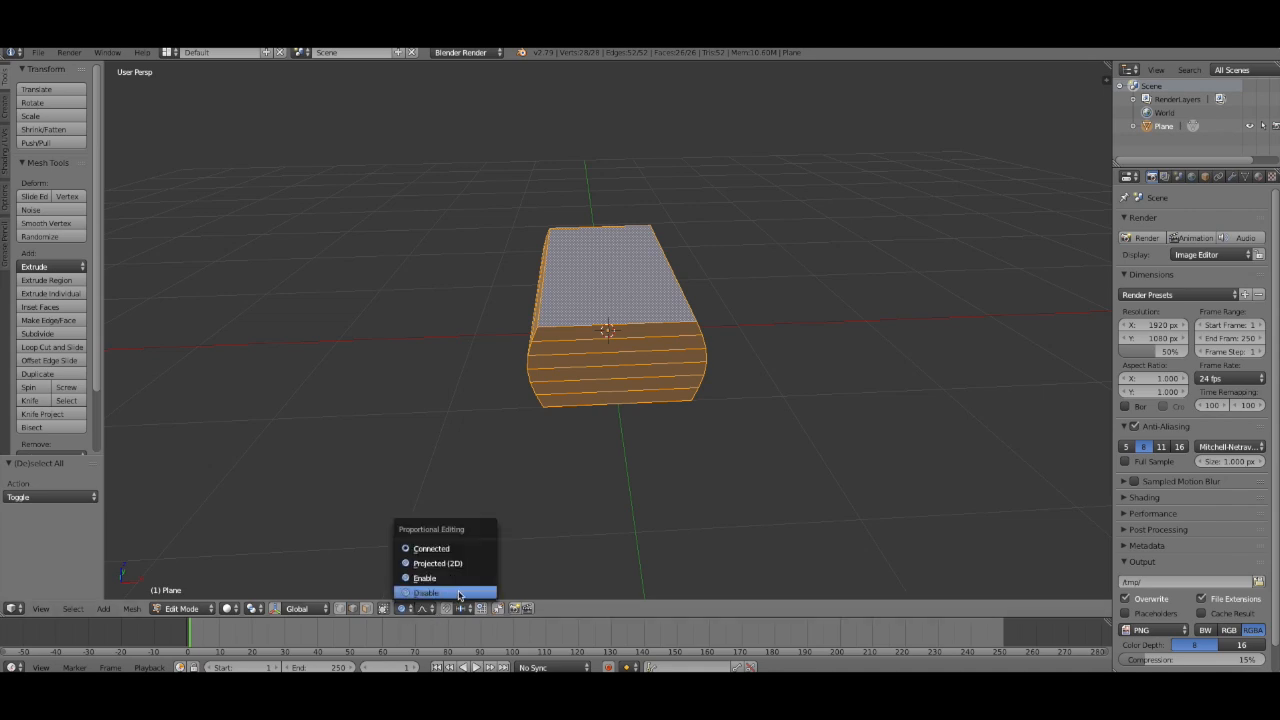
click(430, 591)
key(s)
key(x)
click(775, 323)
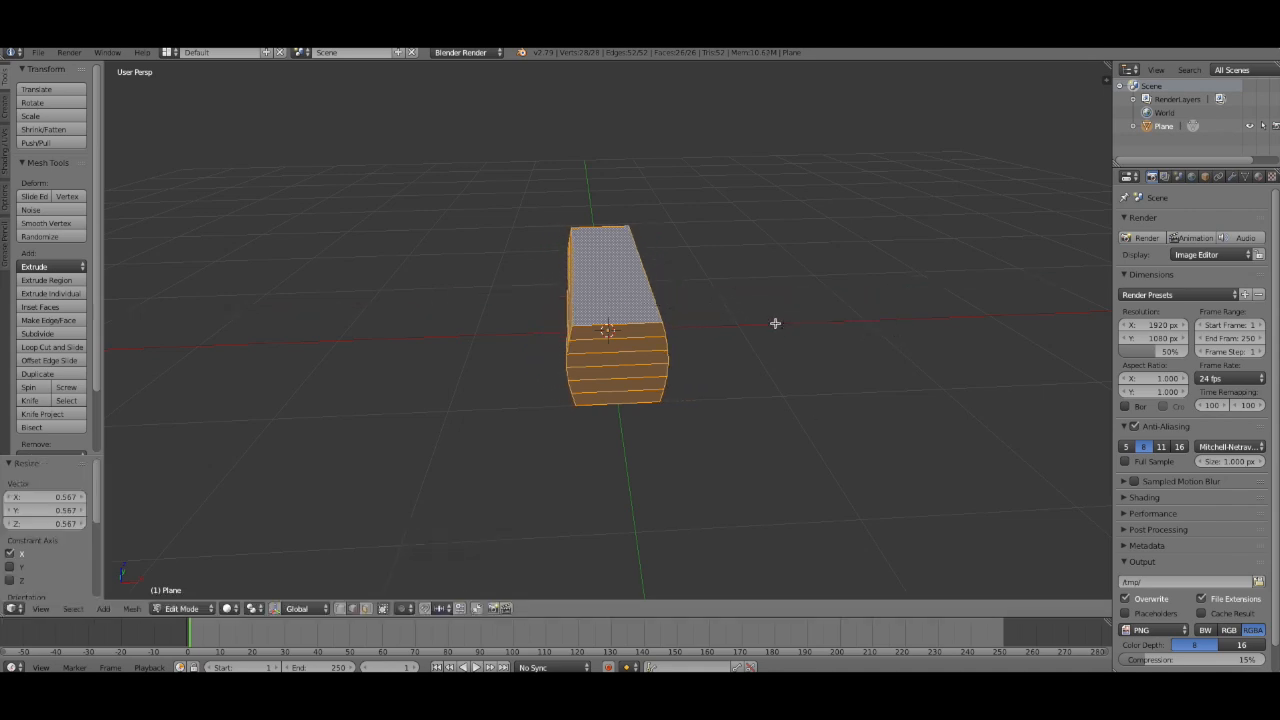
Scale the four long top and bottom edges inward along X and check the rounded shape in Object Mode
click(367, 608)
key(a)
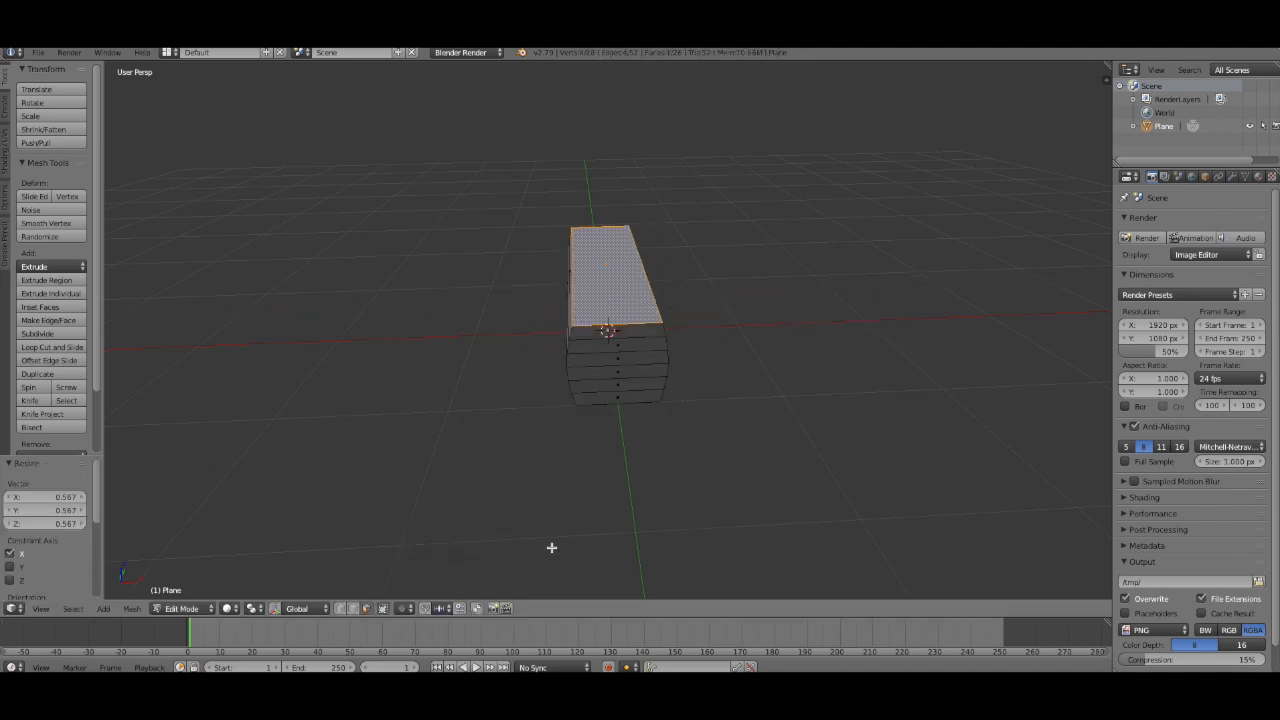
right_click(645, 275)
middle_drag(583, 283, 692, 340)
middle_drag(634, 391, 788, 361)
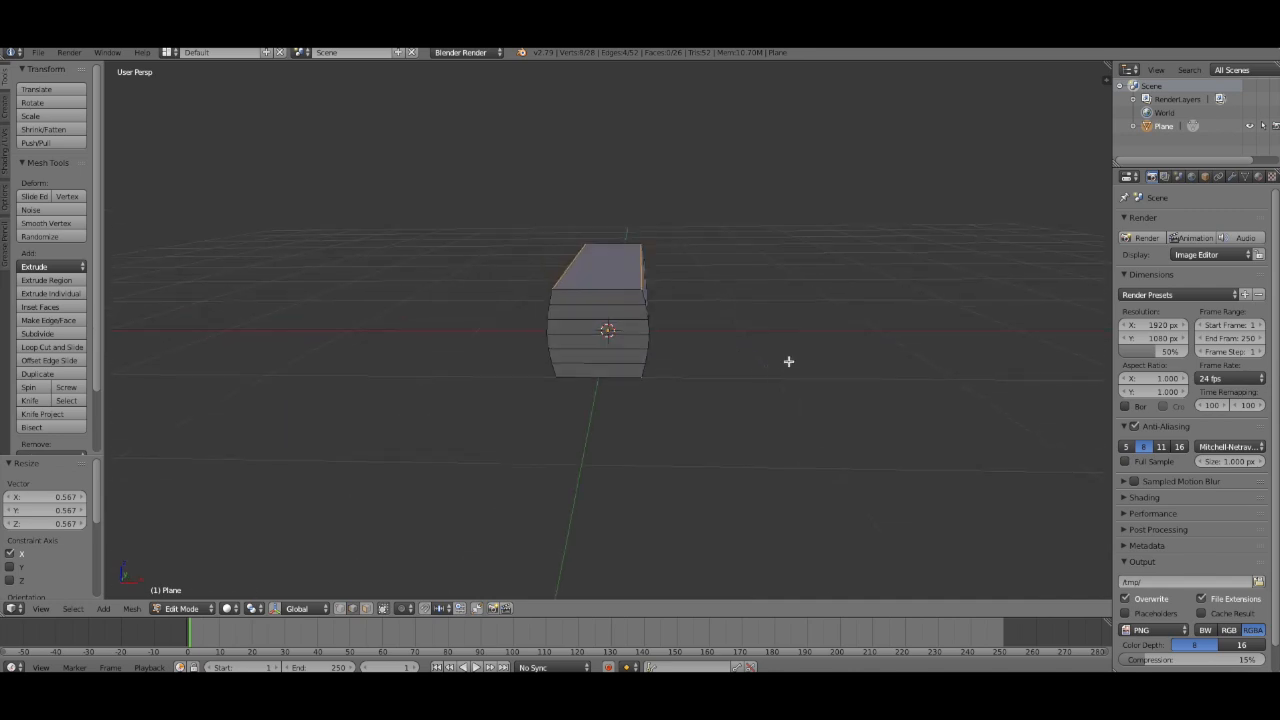
key(s)
key(x)
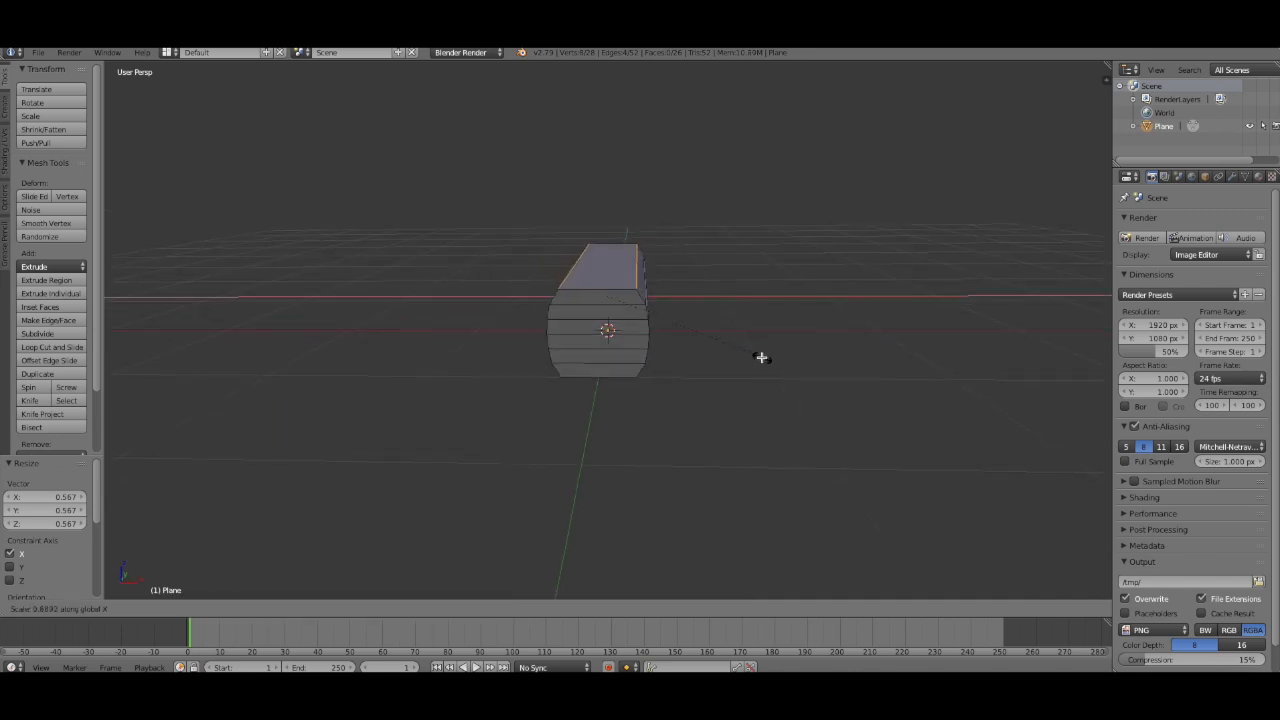
click(734, 360)
click(180, 614)
click(185, 592)
middle_drag(603, 471, 351, 531)
click(190, 608)
click(190, 578)
Delete the six strip faces that close one end of the rounded block
right_click(690, 335)
click(366, 609)
right_click(685, 329)
shift+right_click(688, 342)
shift+right_click(692, 356)
shift+right_click(688, 362)
shift+right_click(686, 374)
shift+right_click(684, 386)
shift+right_click(682, 395)
key(x)
click(745, 491)
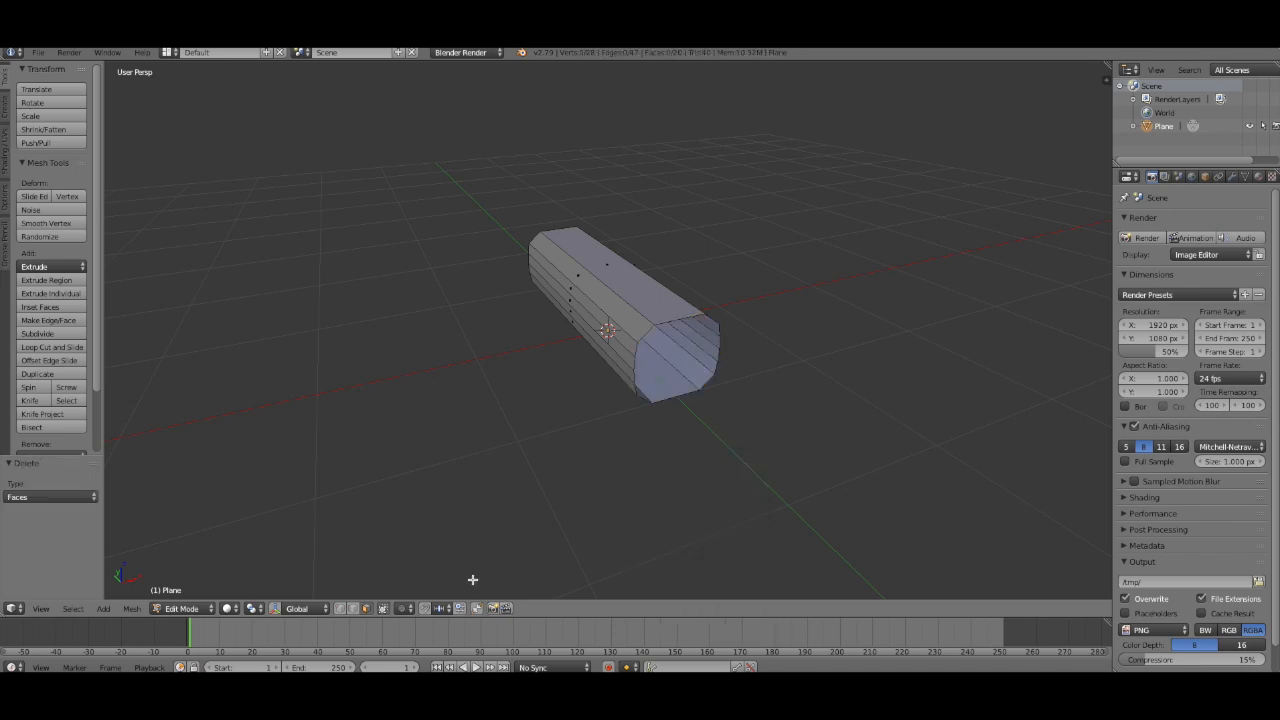
Select the rim around the open end and fill it with a single face
shift+right_click(655, 319)
shift+right_click(639, 346)
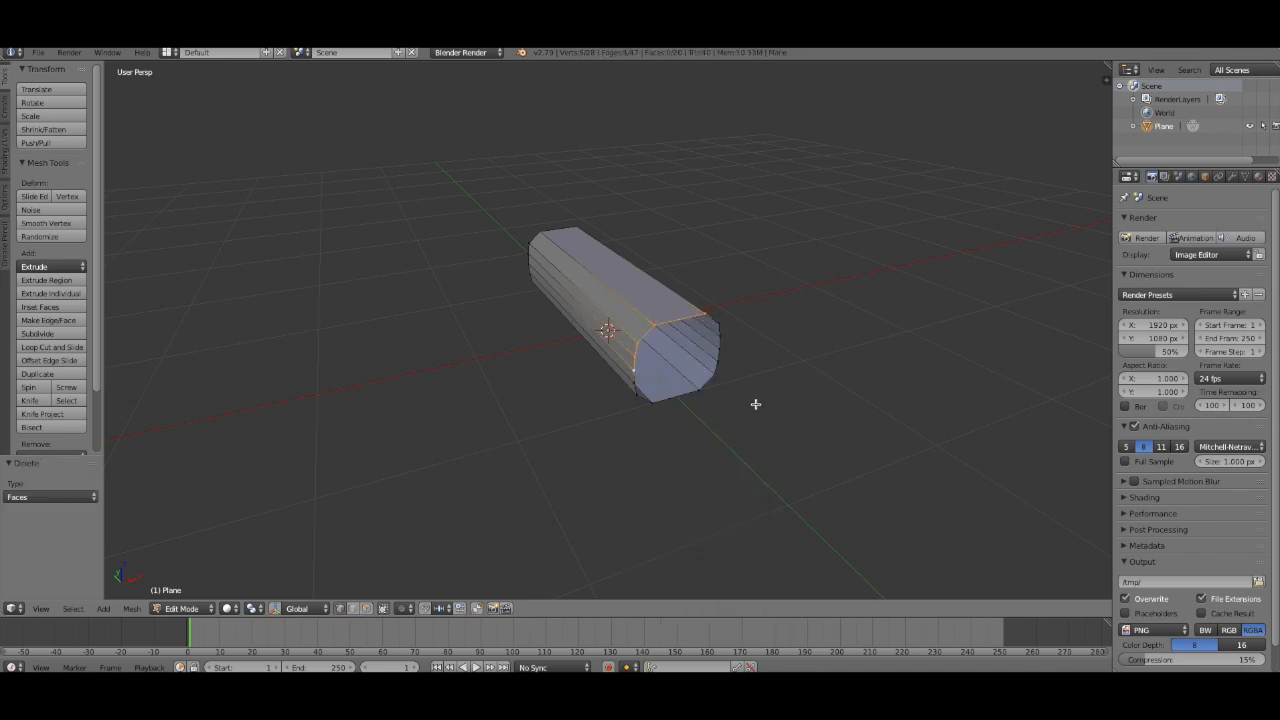
middle_drag(755, 404, 632, 357)
shift+right_click(580, 356)
shift+right_click(599, 368)
shift+right_click(653, 365)
shift+right_click(672, 351)
shift+right_click(676, 335)
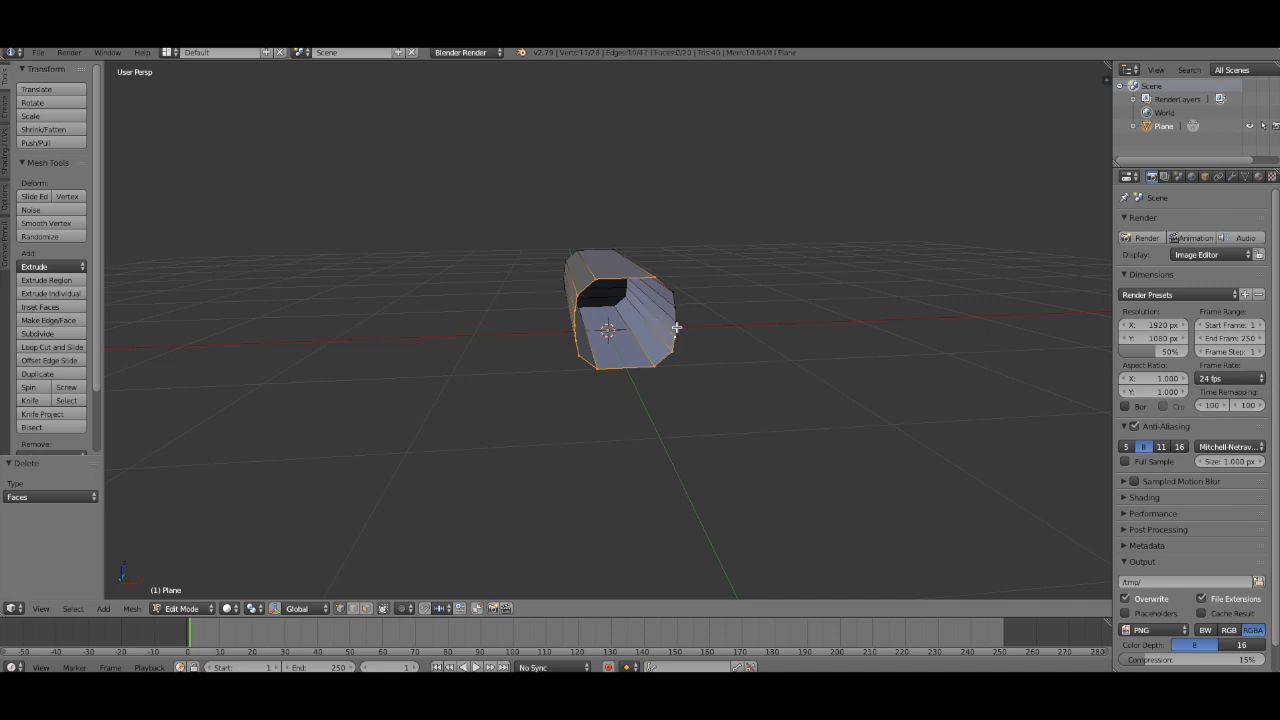
key(f)
Delete the six strip faces on the opposite end and fill that opening with a single face
middle_drag(697, 430, 966, 448)
click(366, 608)
right_click(541, 312)
shift+right_click(550, 330)
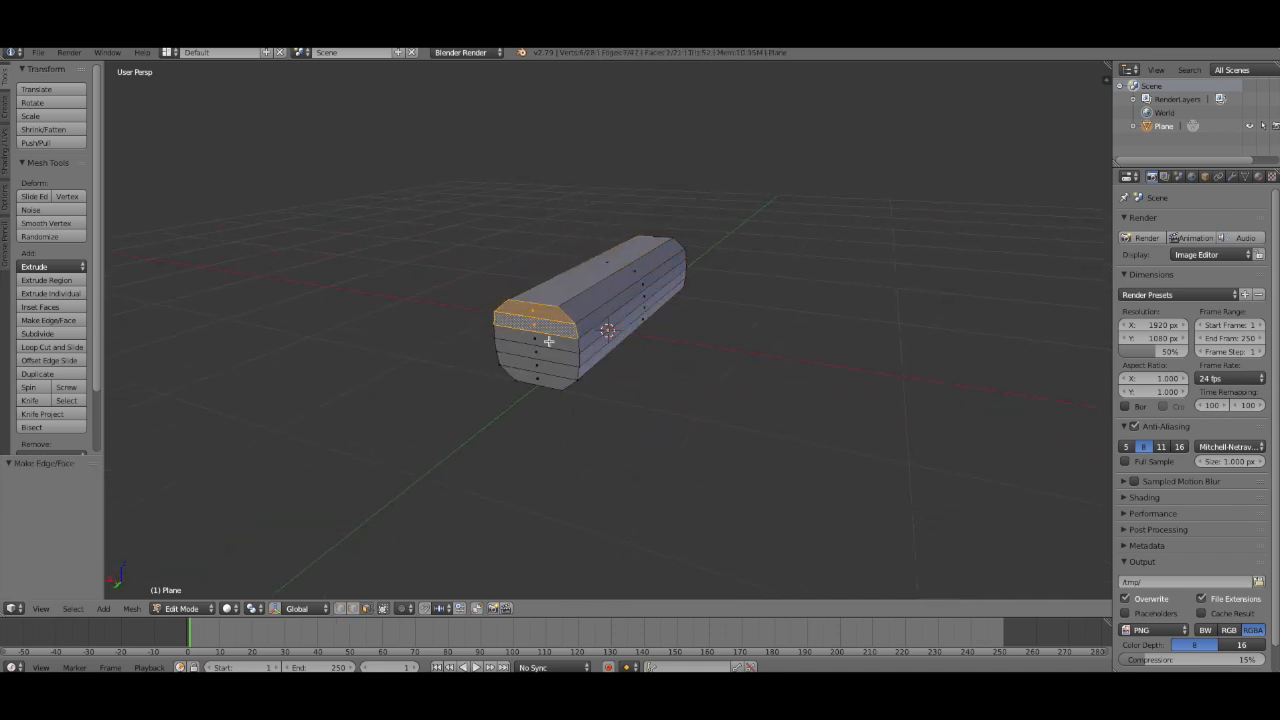
shift+right_click(550, 343)
shift+right_click(550, 356)
shift+right_click(550, 370)
shift+right_click(560, 383)
key(x)
click(617, 423)
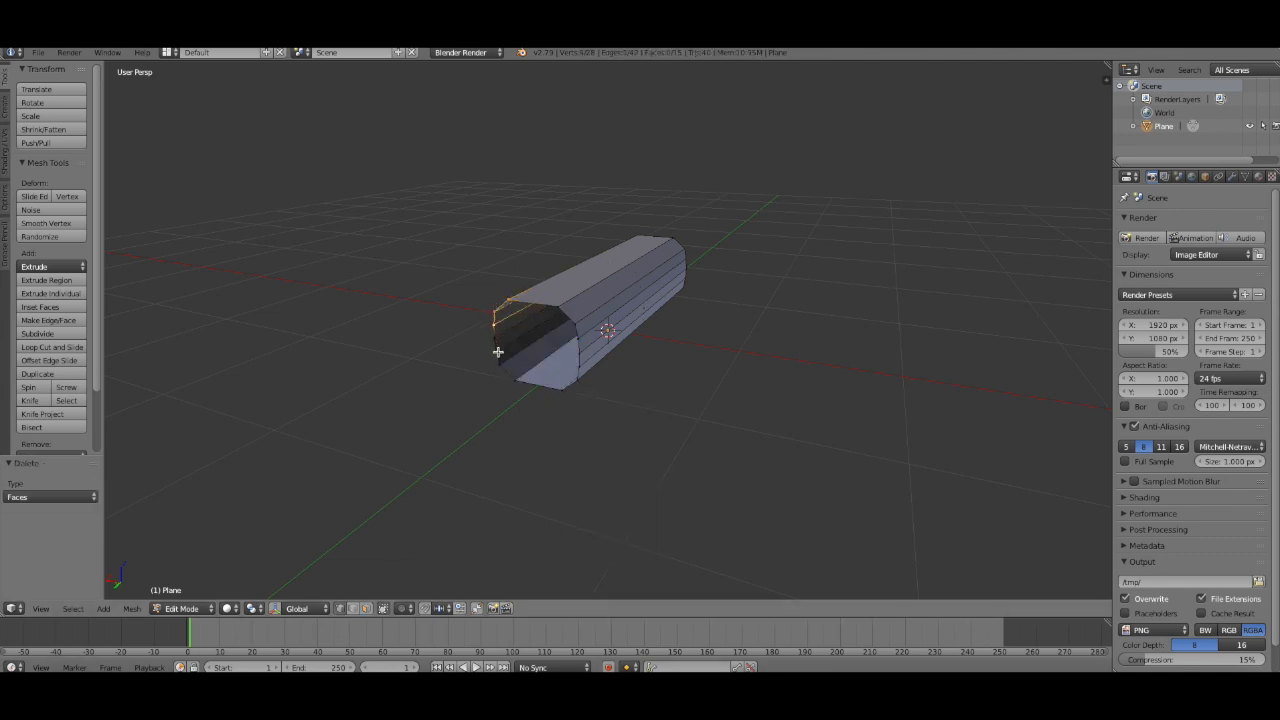
shift+right_click(557, 385)
key(f)
Inset the new end face by about 0.034 and snap the 3D cursor to the center
middle_drag(753, 362, 563, 366)
right_click(691, 358)
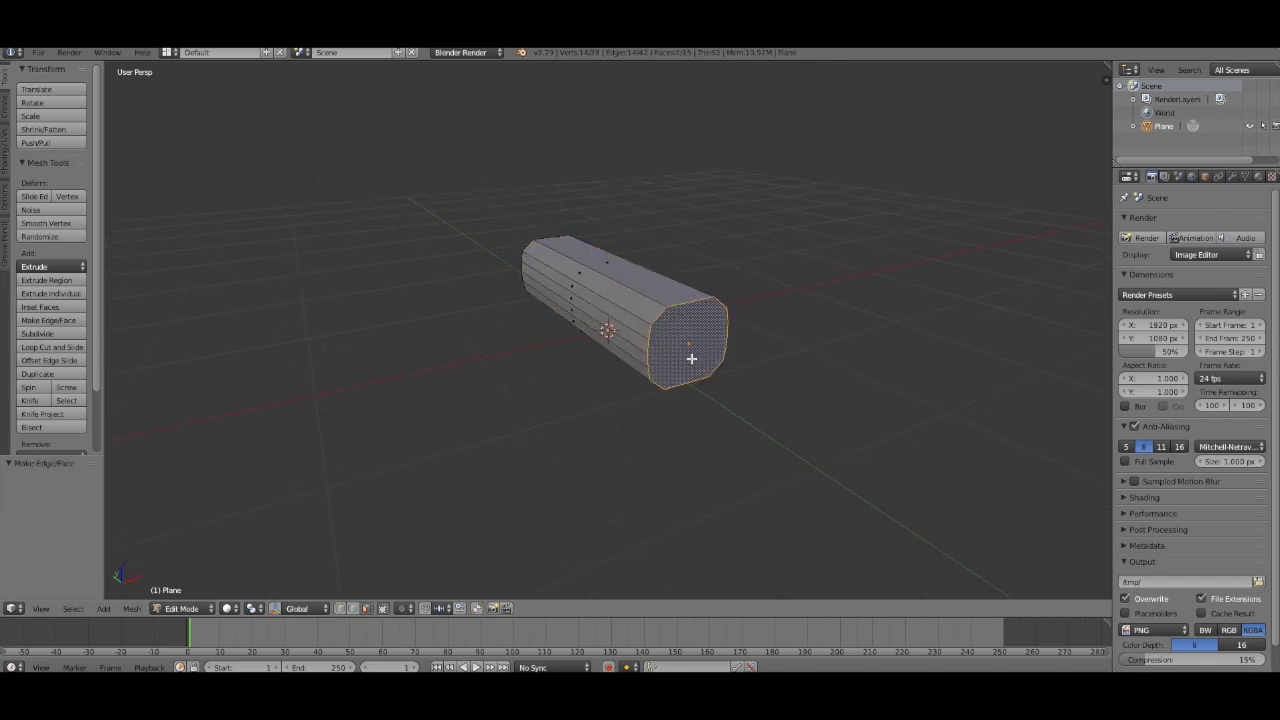
key(i)
click(740, 437)
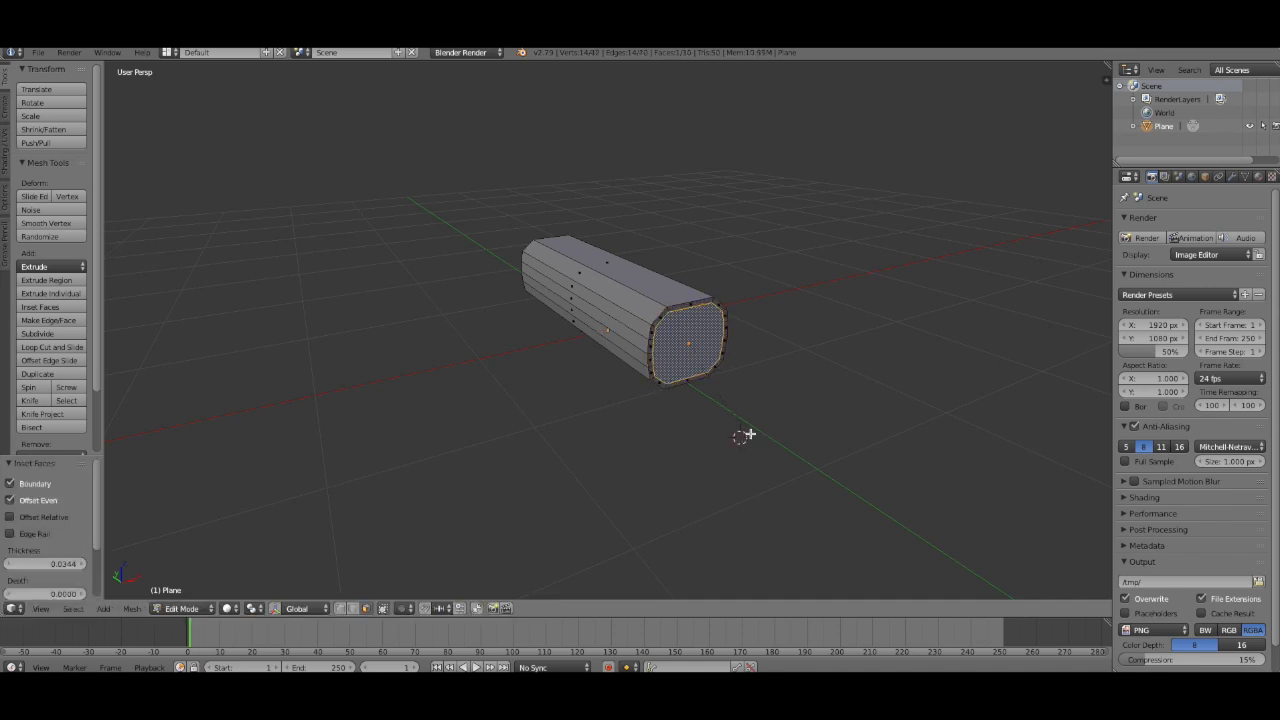
key(shift+s)
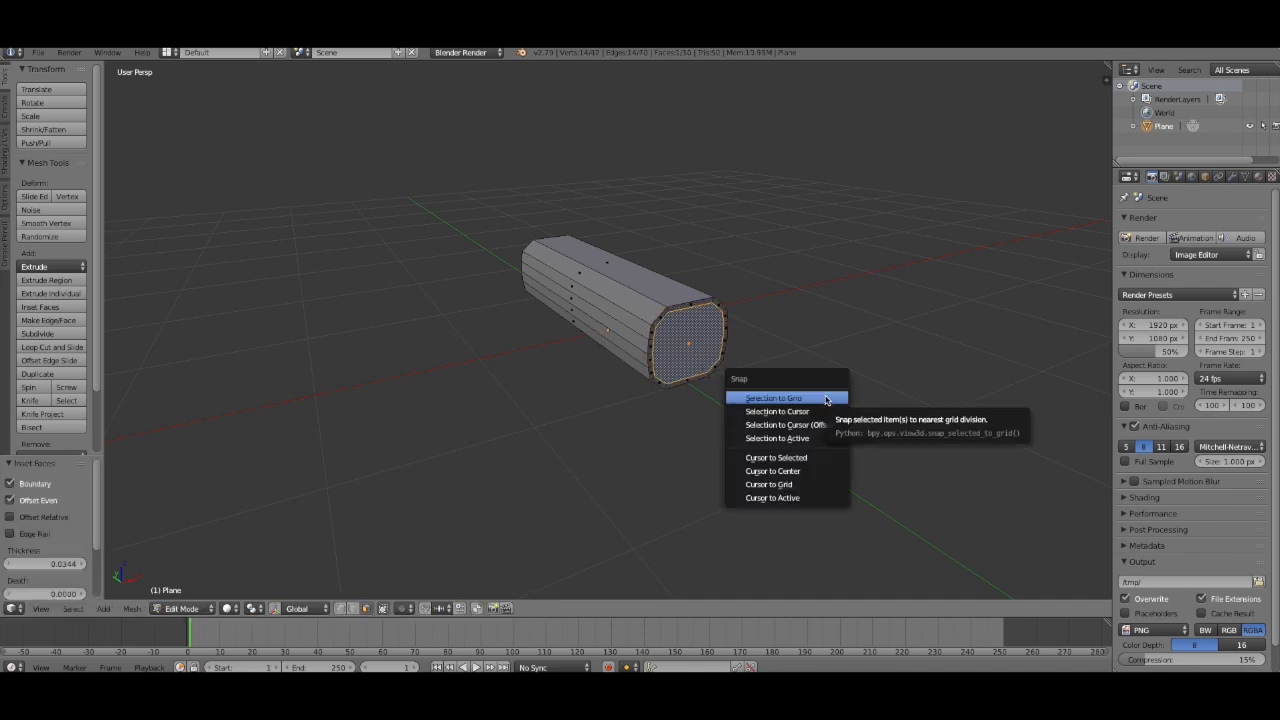
click(790, 471)
Scale the inset end face up by about 1.34 and extrude it outward about 0.117 to form a collar
click(850, 393)
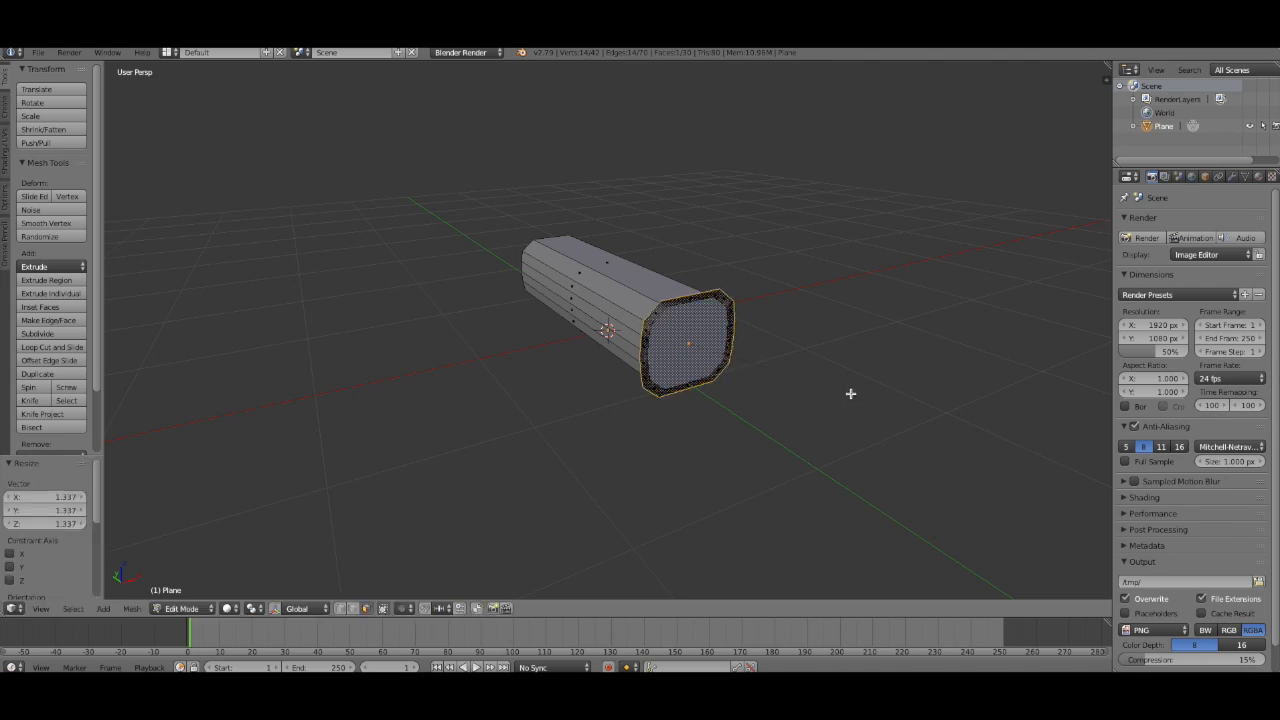
key(e)
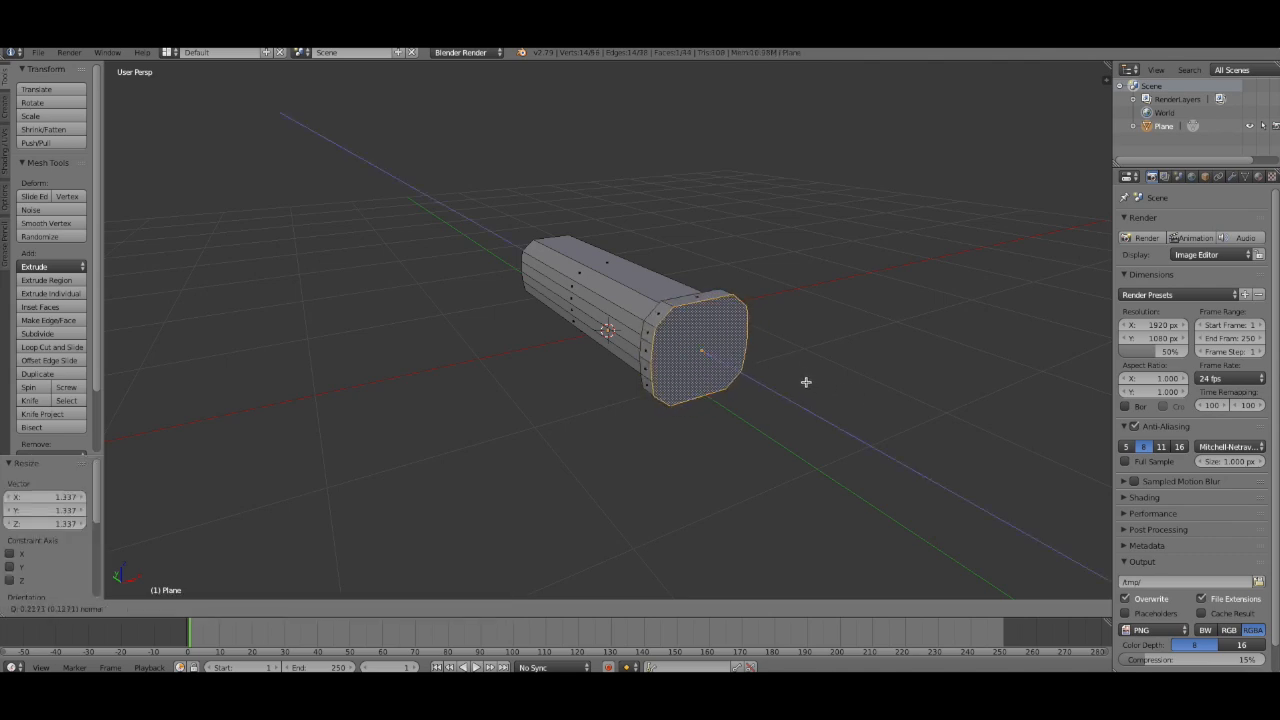
click(805, 381)
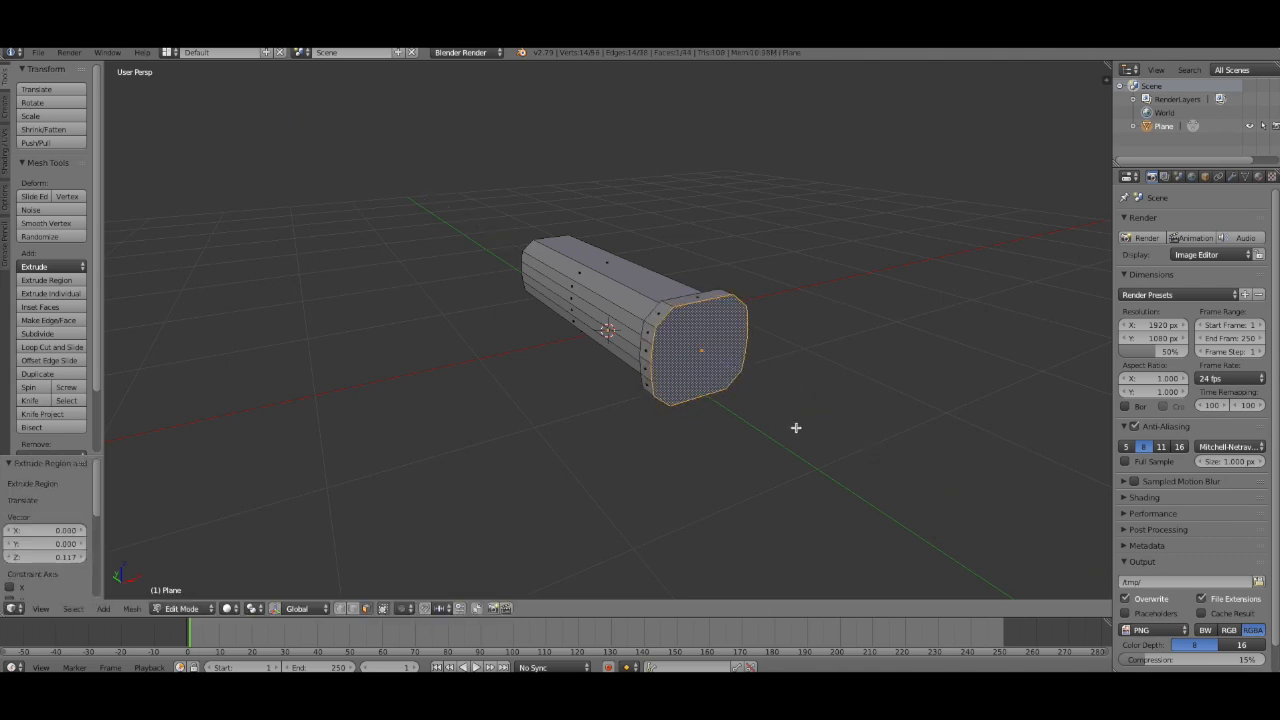
Add one centered loop cut around the rim of the collar
click(52, 347)
click(719, 296)
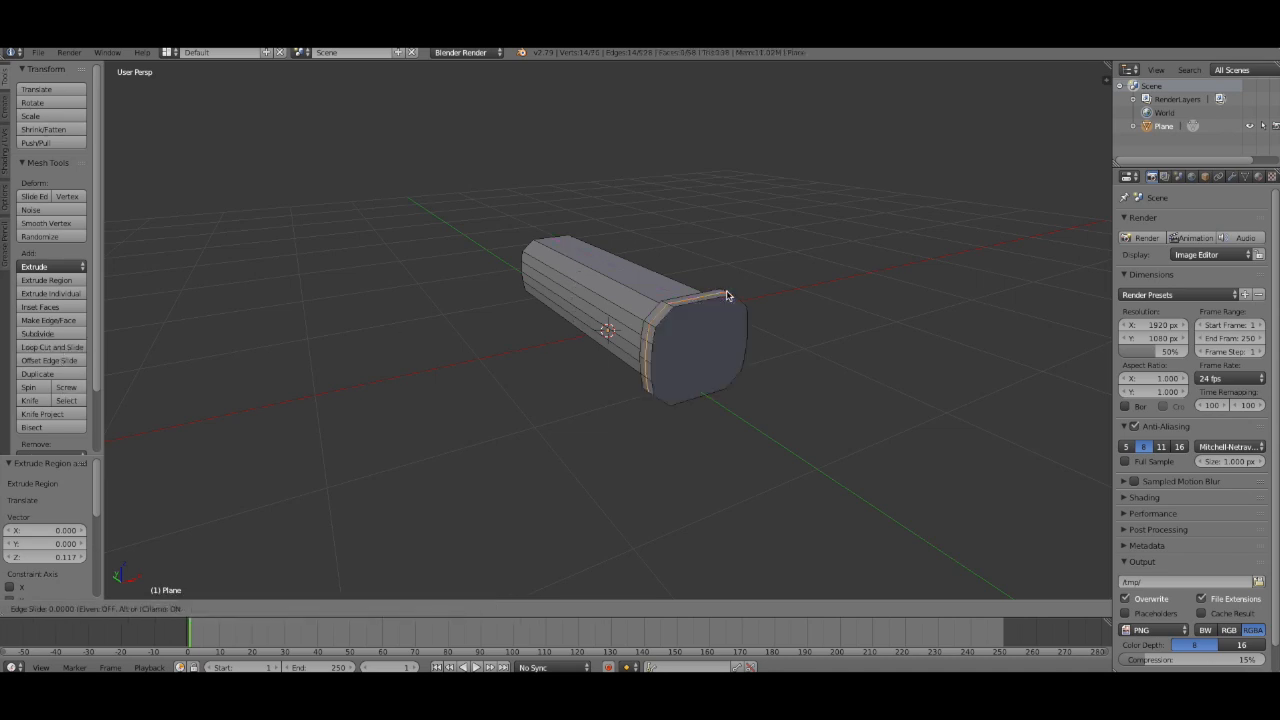
click(722, 294)
Try to scale the collar's middle edge loop with proportional editing
click(404, 608)
click(488, 566)
key(s)
scroll(804, 340, up, 5)
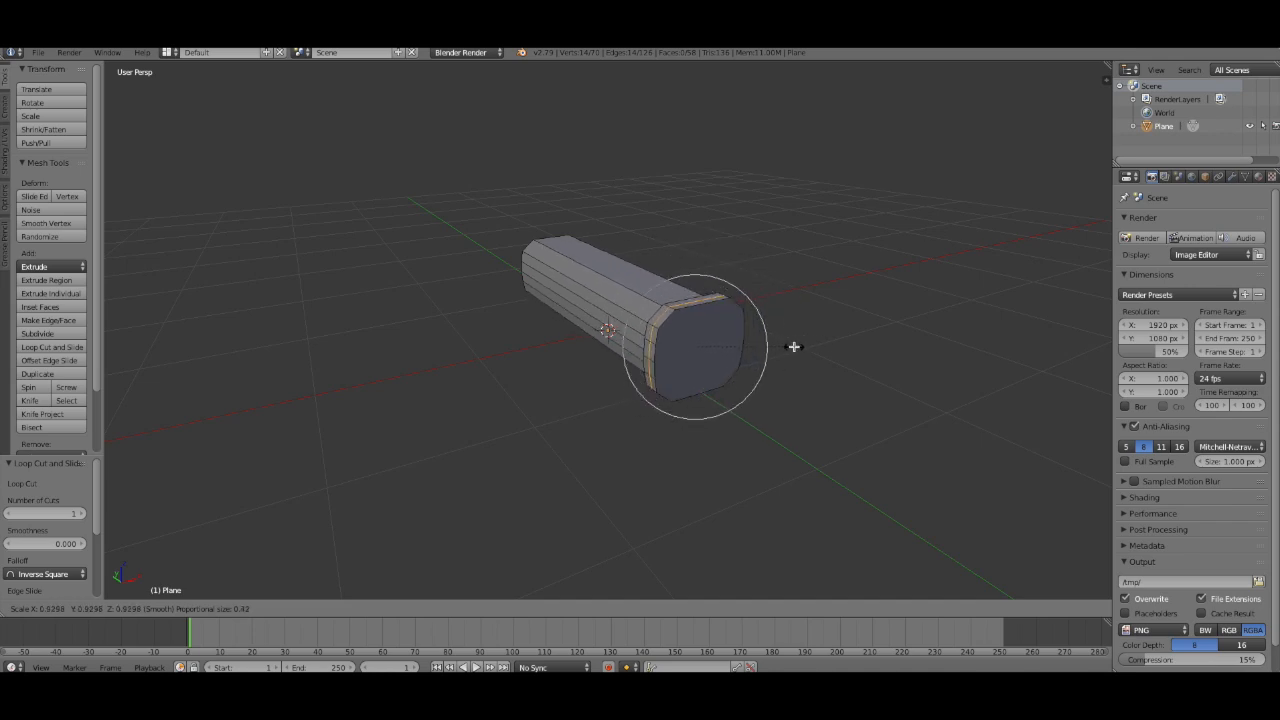
click(795, 300)
key(ctrl+z)
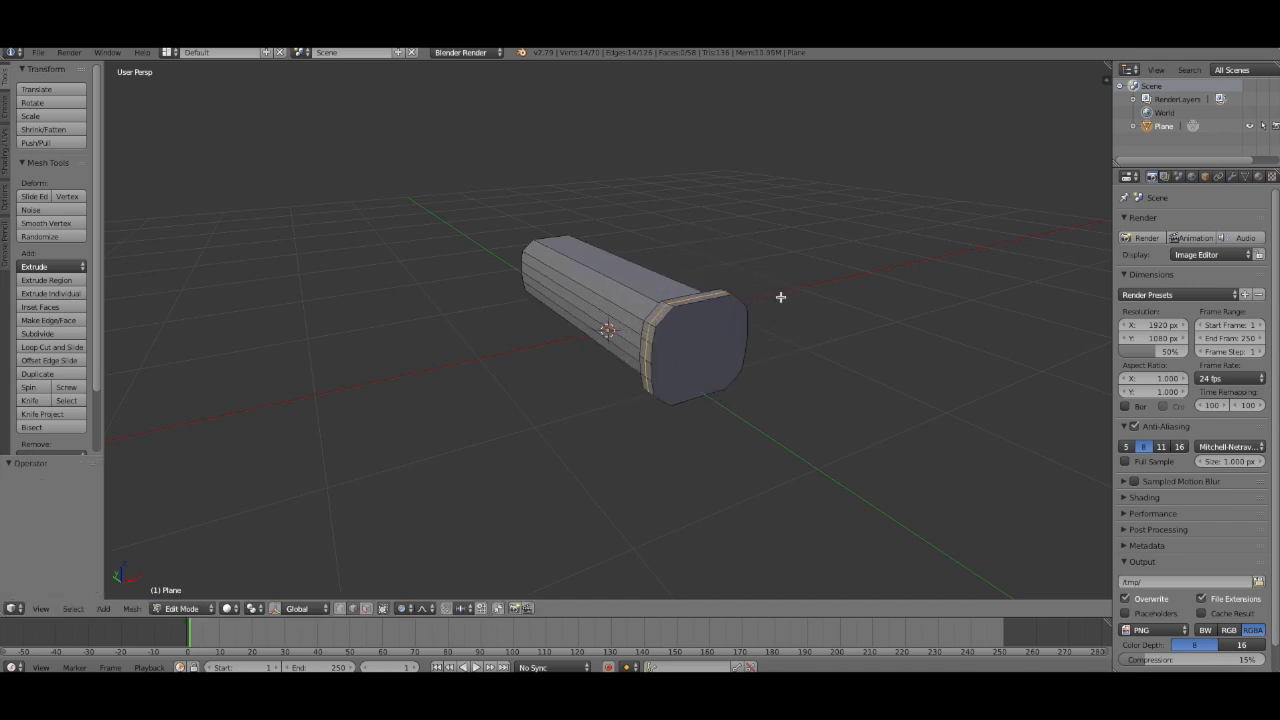
click(403, 608)
click(442, 591)
Scale the collar's middle edge loop without proportional editing and check the shape in Object Mode
key(s)
click(790, 310)
click(183, 608)
click(195, 594)
mouse_move(717, 486)
middle_down()
mouse_move(857, 471)
mouse_move(697, 497)
mouse_move(680, 444)
mouse_move(709, 471)
middle_up()
click(190, 608)
click(195, 582)
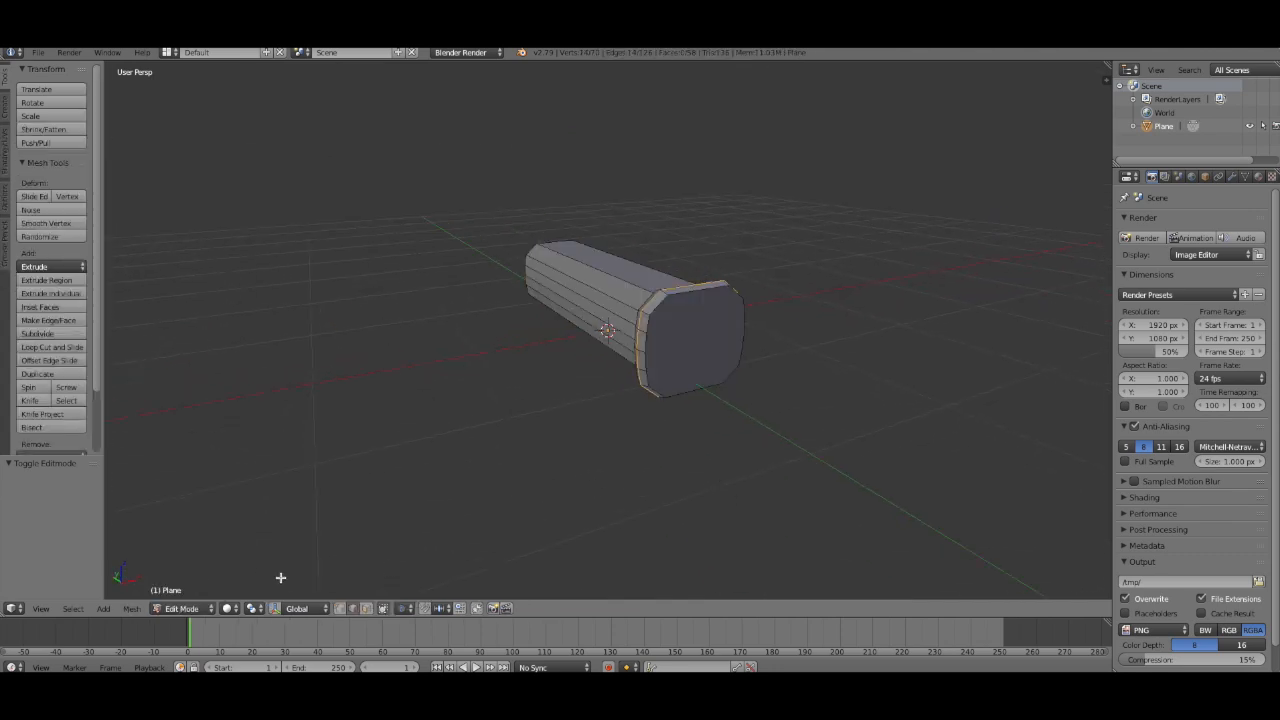
Try to delete the large end face of the collar
click(366, 608)
right_click(690, 358)
key(x)
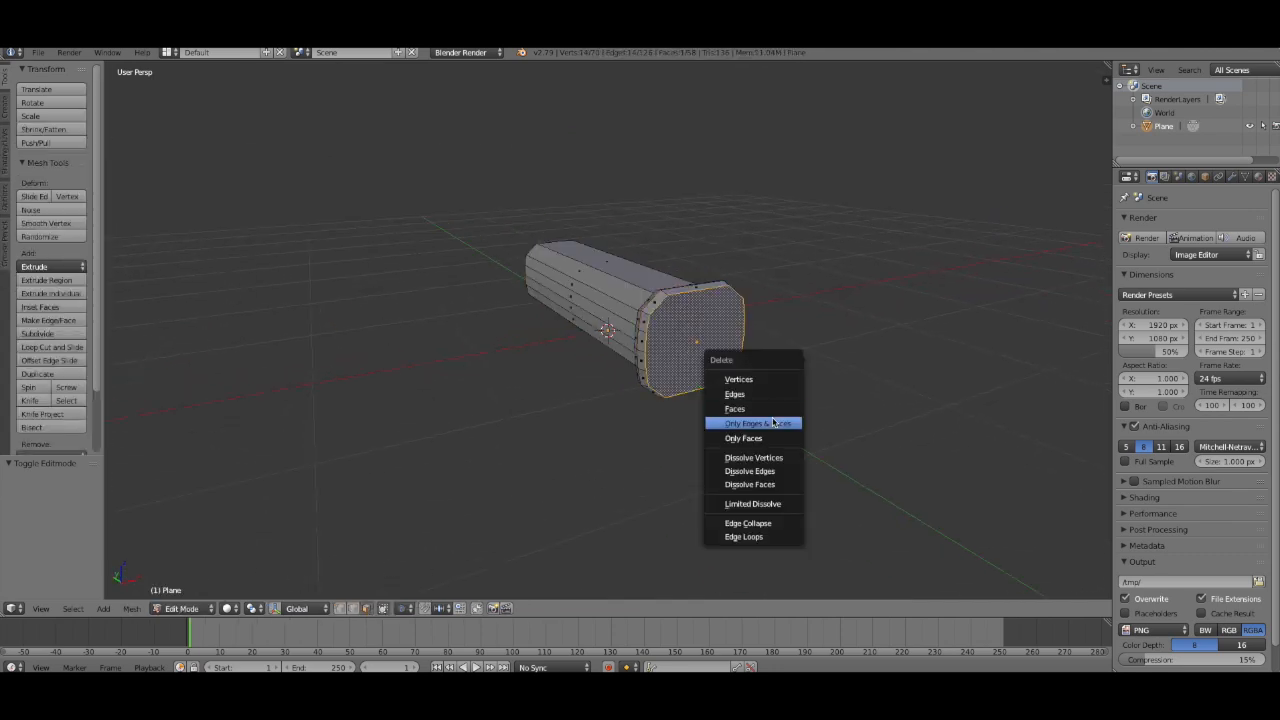
click(780, 409)
middle_drag(806, 394, 739, 398)
key(ctrl+z)
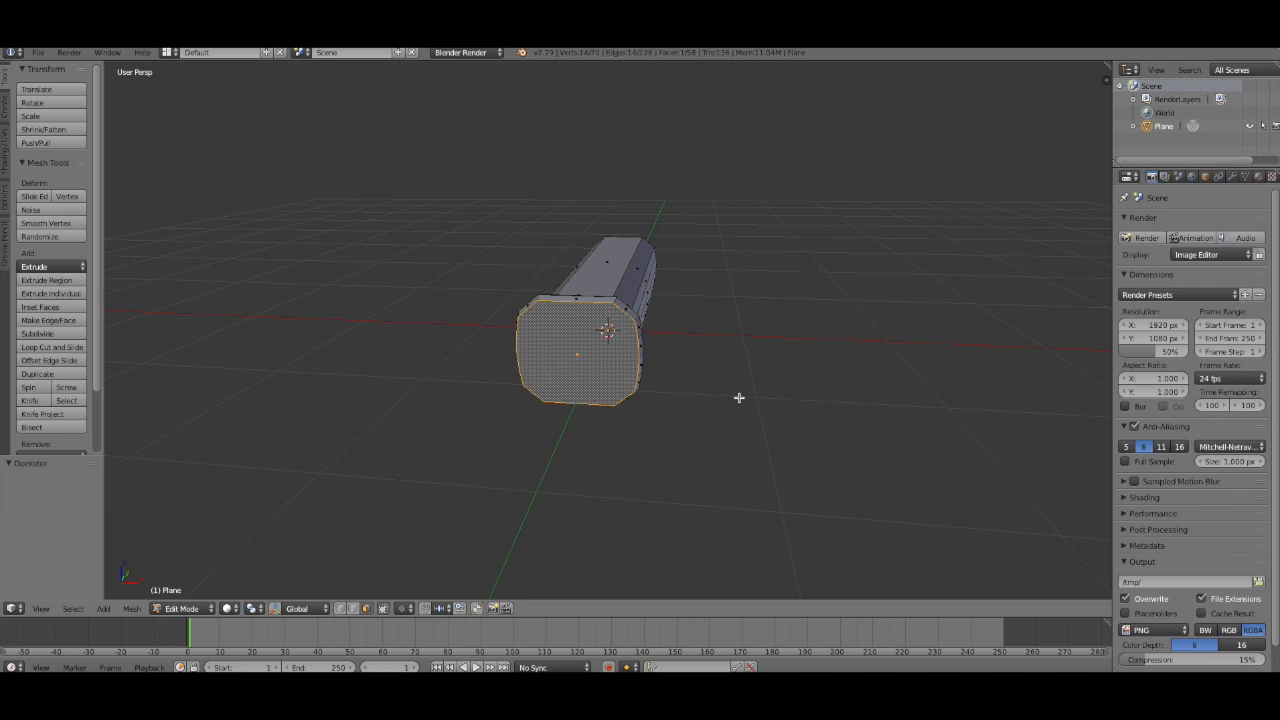
Extrude the end face opposite the collar outward by 0.8
middle_drag(823, 401, 620, 395)
right_click(761, 350)
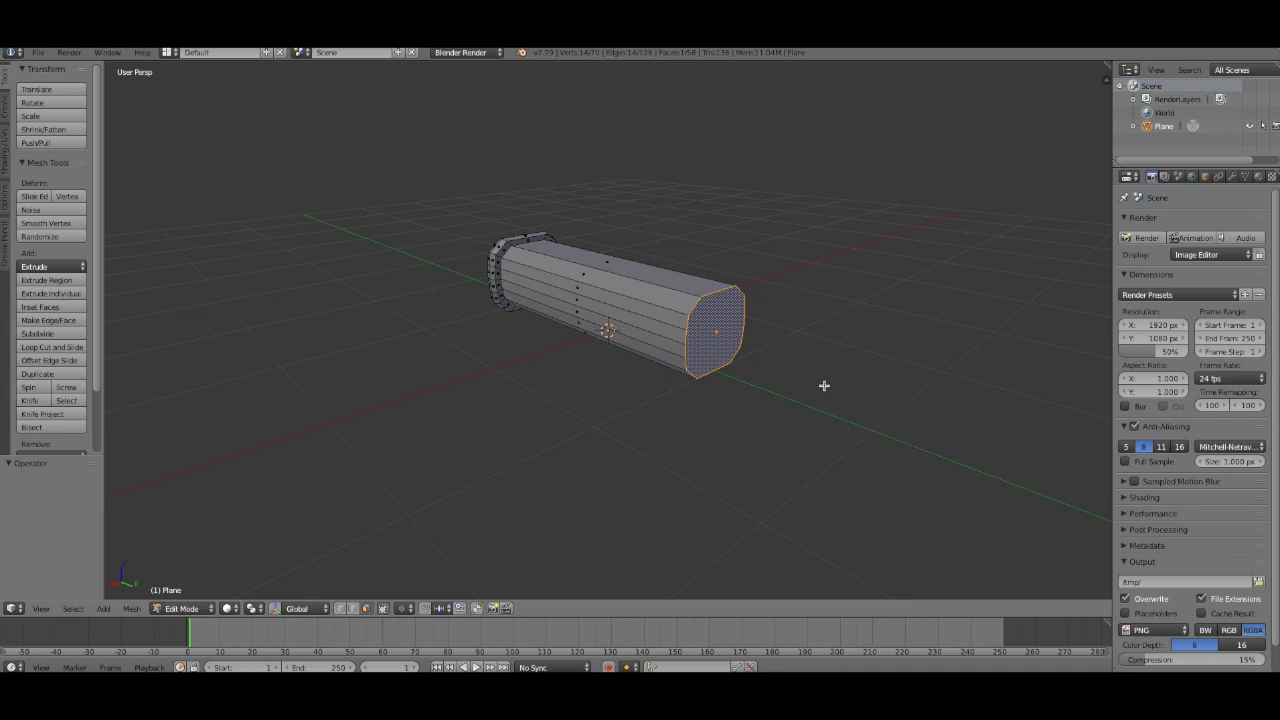
key(e)
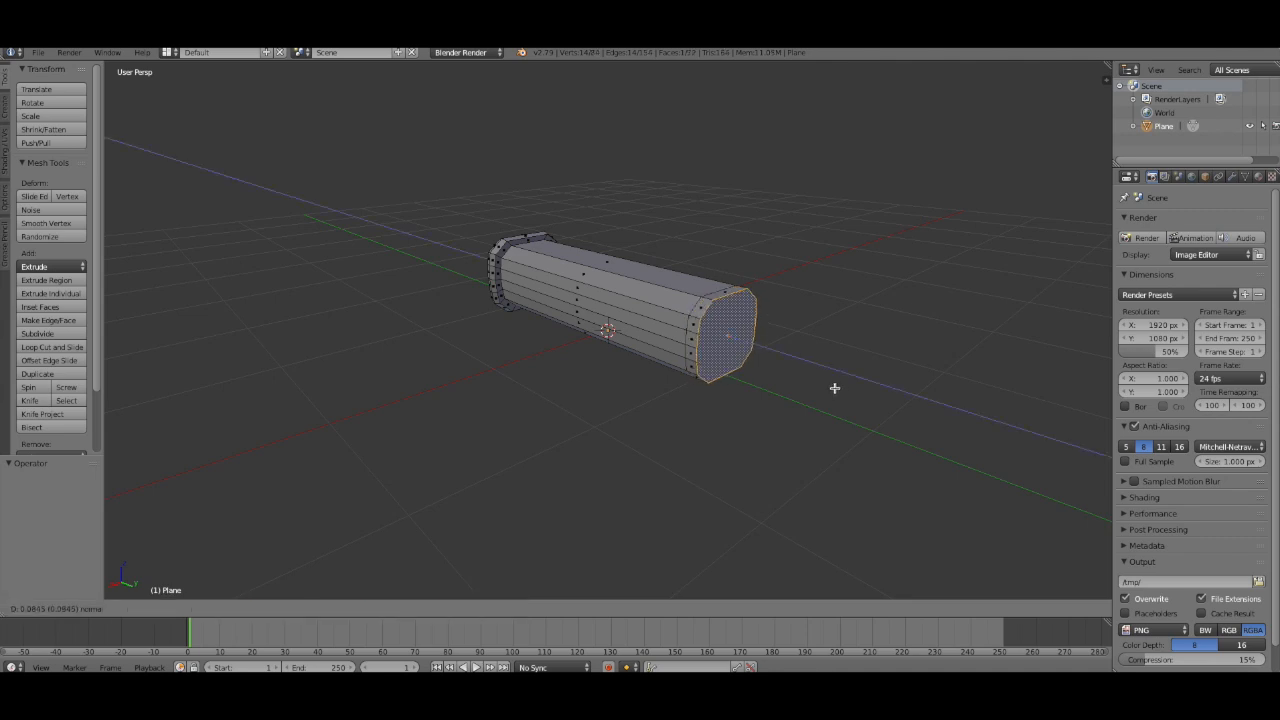
click(945, 418)
Try to bring the extruded end face to a point with Edge Collapse
key(x)
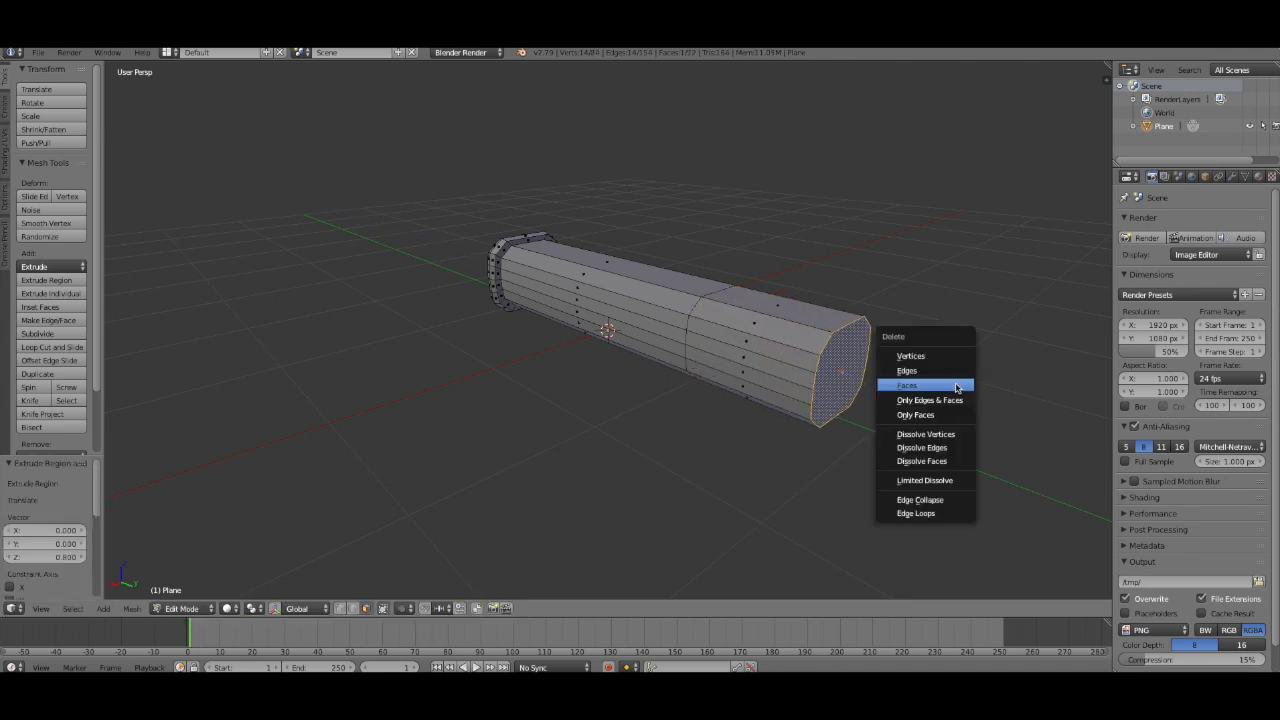
click(950, 500)
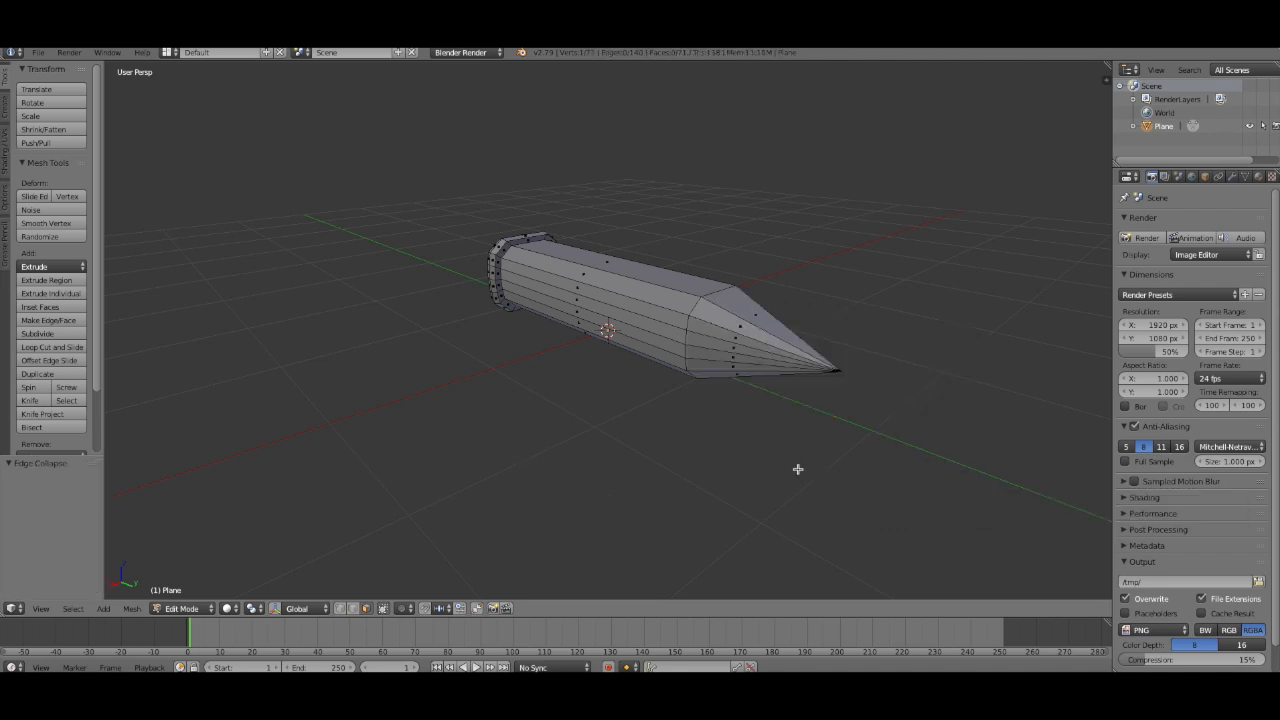
click(52, 347)
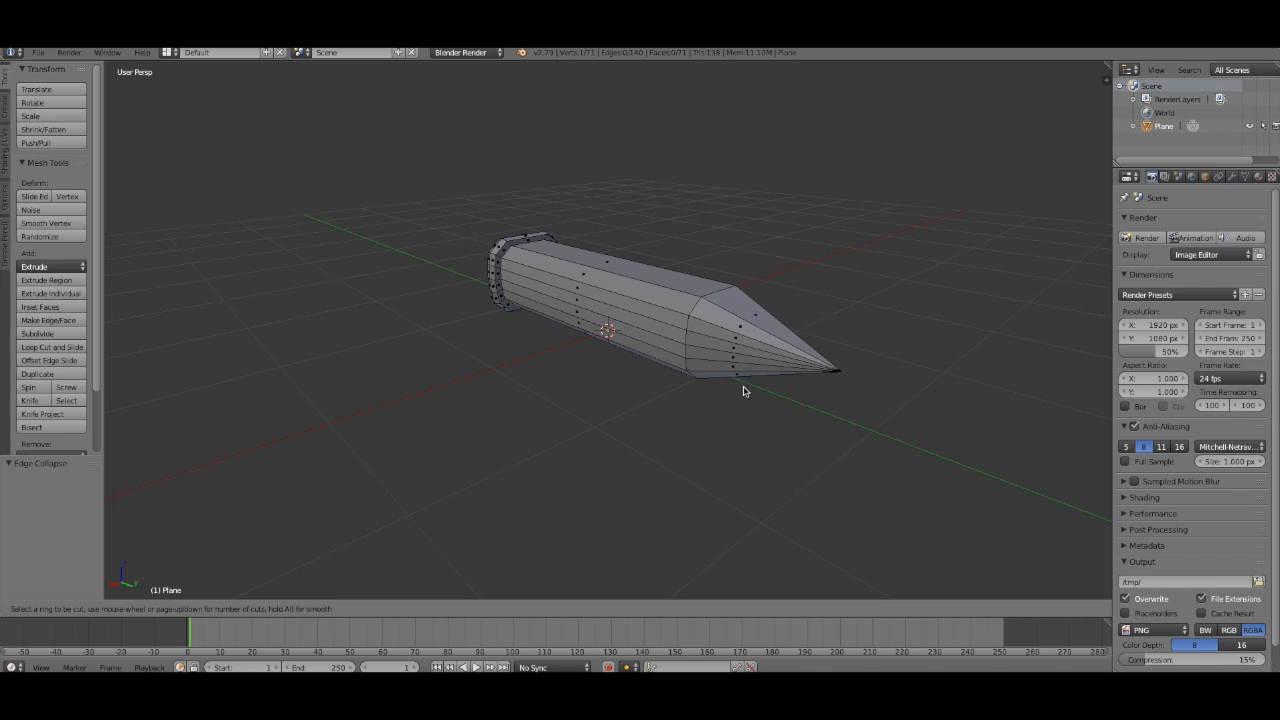
key(Escape)
key(ctrl+z)
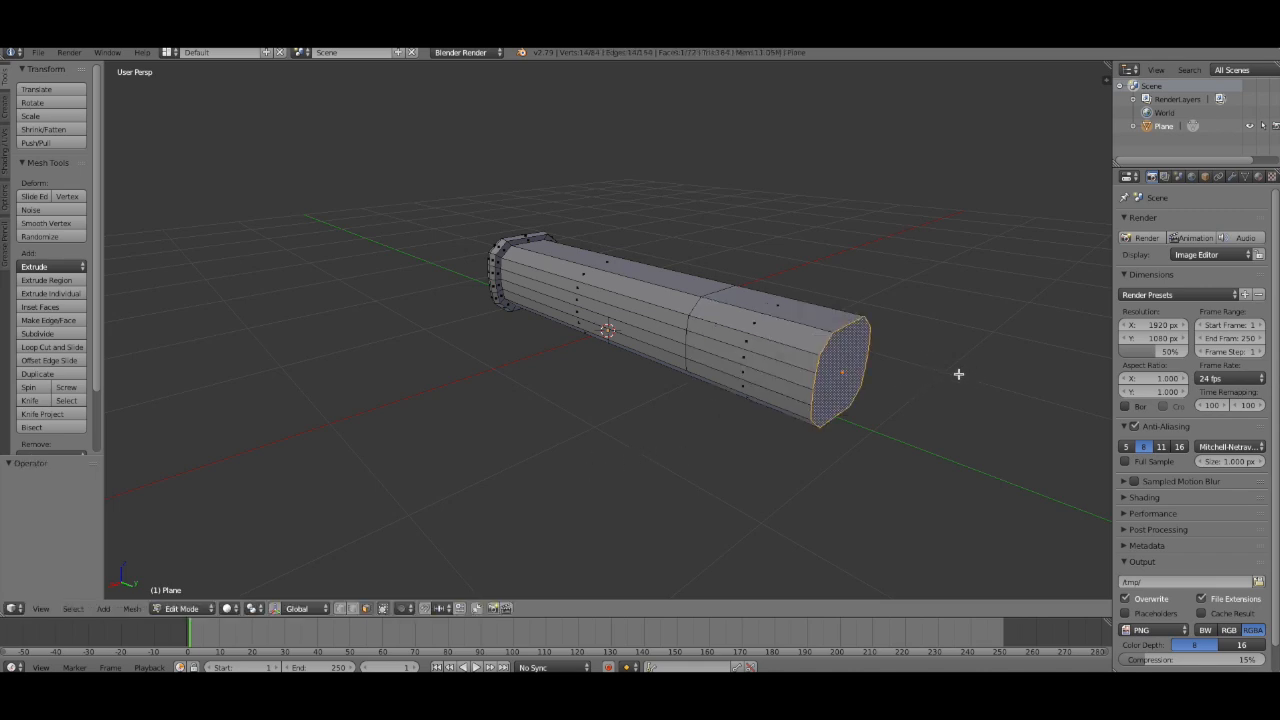
Scale the extruded end face to 0.167 and divide the resulting taper with five centered loop cuts
key(s)
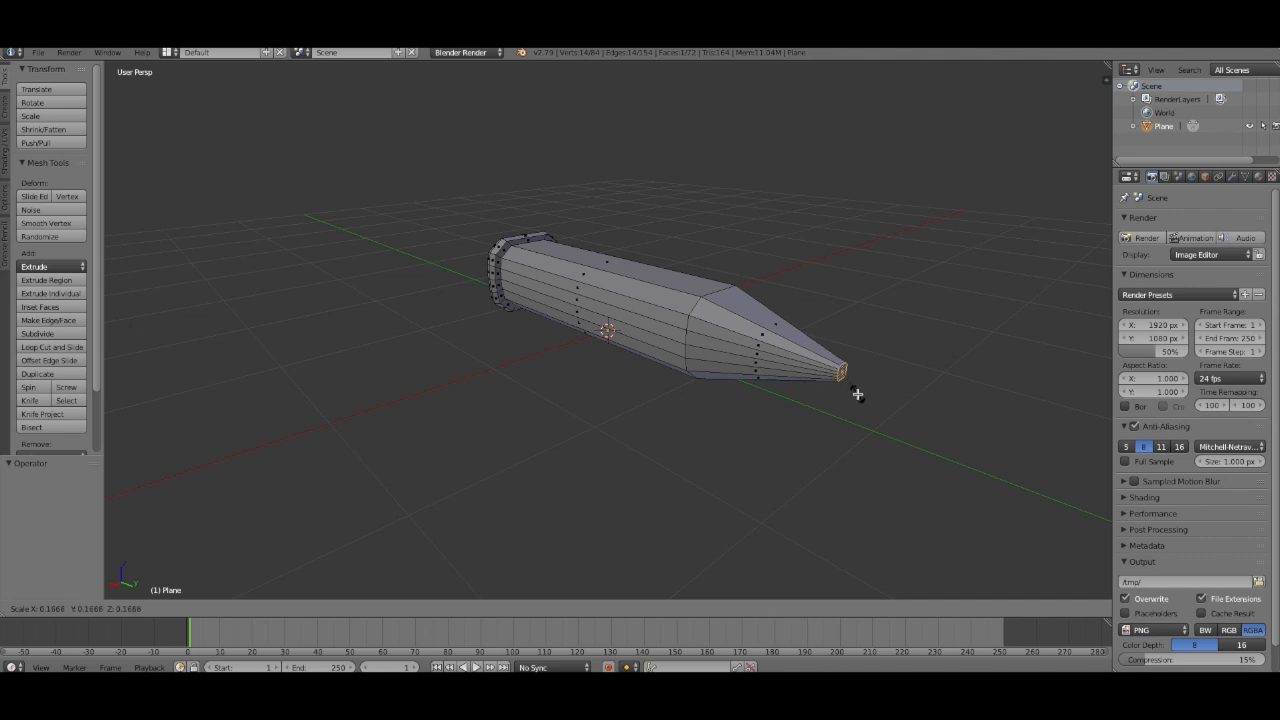
click(857, 394)
click(72, 349)
click(752, 327)
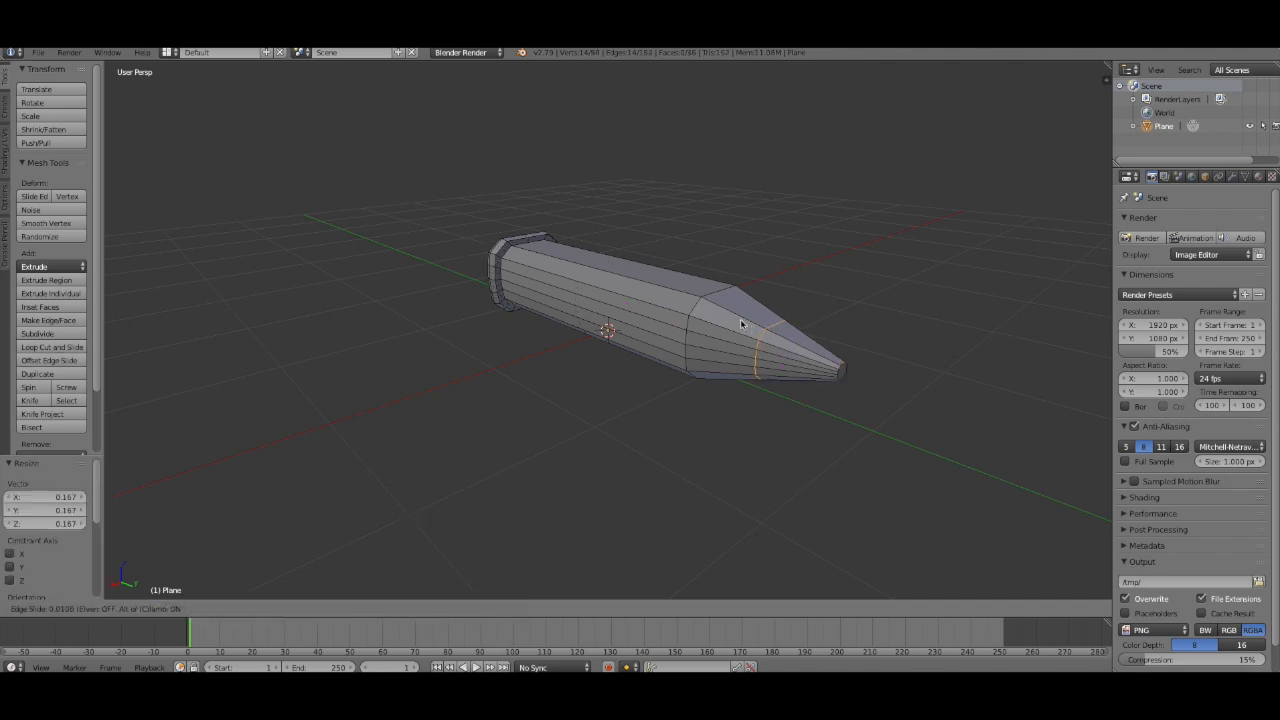
right_click(720, 314)
click(80, 515)
click(80, 515)
click(80, 515)
click(79, 515)
Scale the taper's middle edge loop to 1.436 with smooth proportional editing to round the nose
right_click(776, 327)
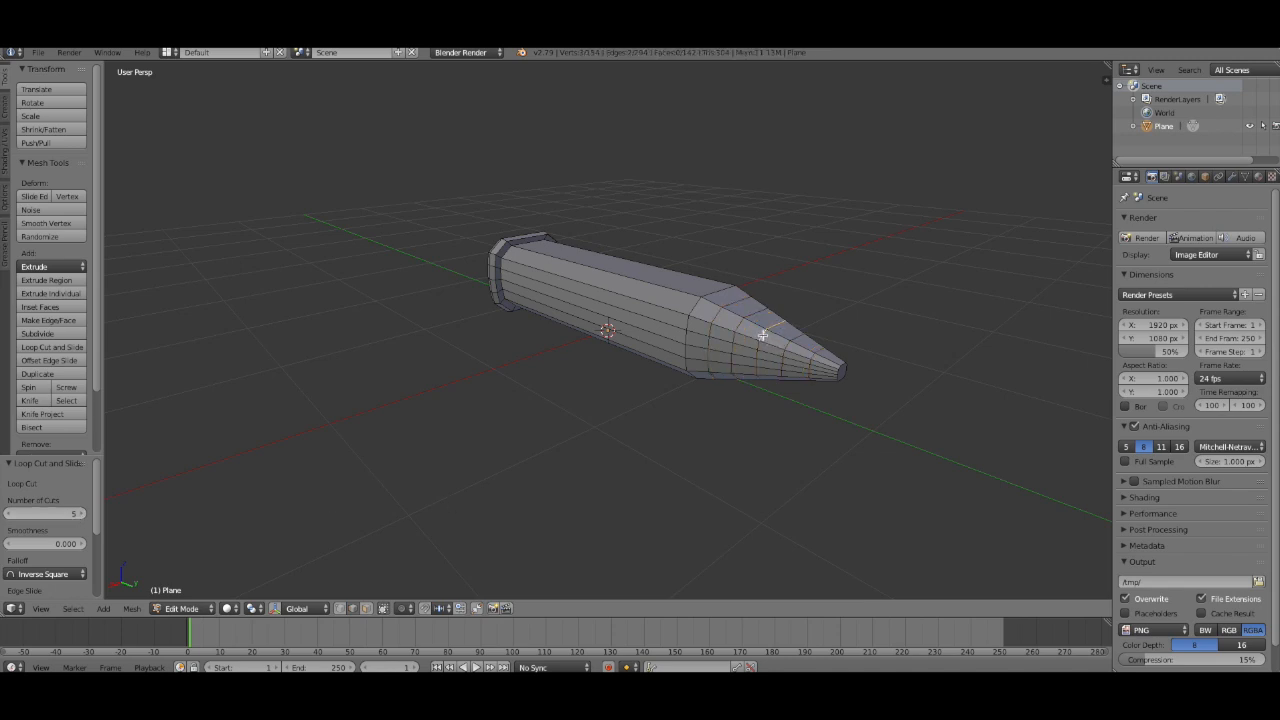
middle_drag(757, 353, 798, 337)
middle_drag(870, 406, 812, 376)
ctrl+right_click(685, 285)
middle_drag(768, 285, 737, 309)
shift+right_click(564, 304)
middle_drag(604, 337, 640, 340)
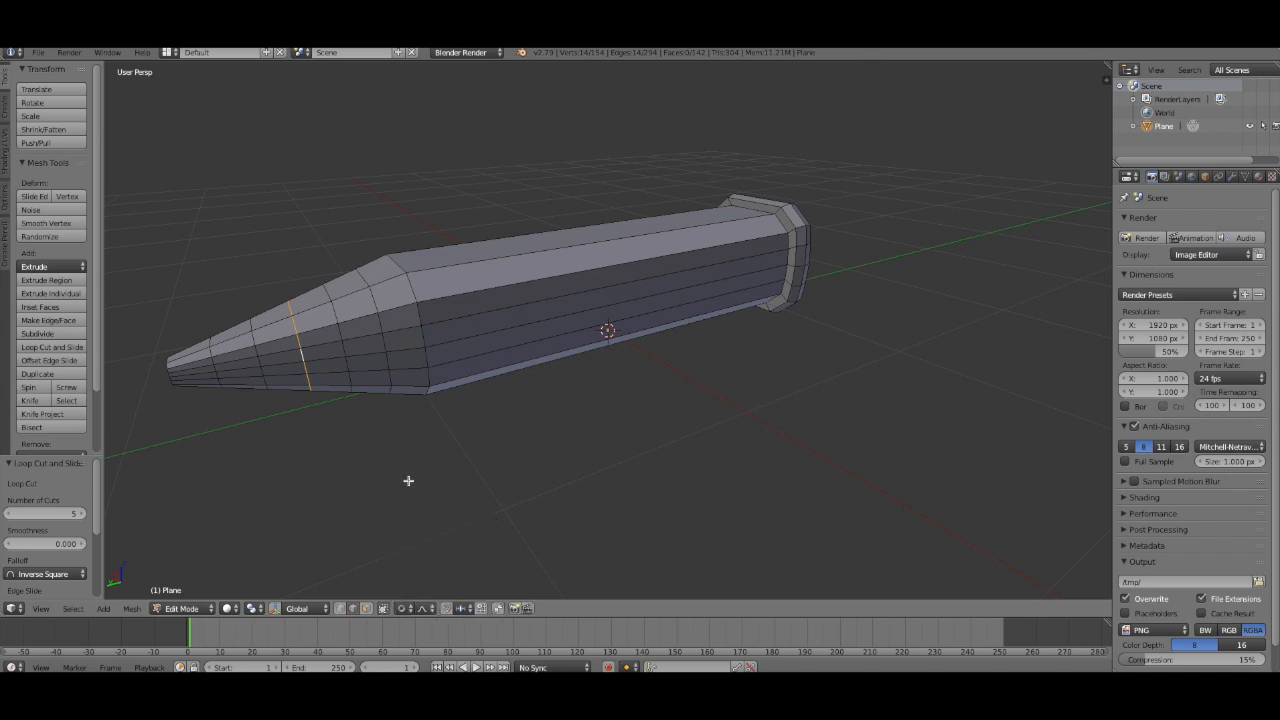
key(s)
scroll(497, 471, down, 3)
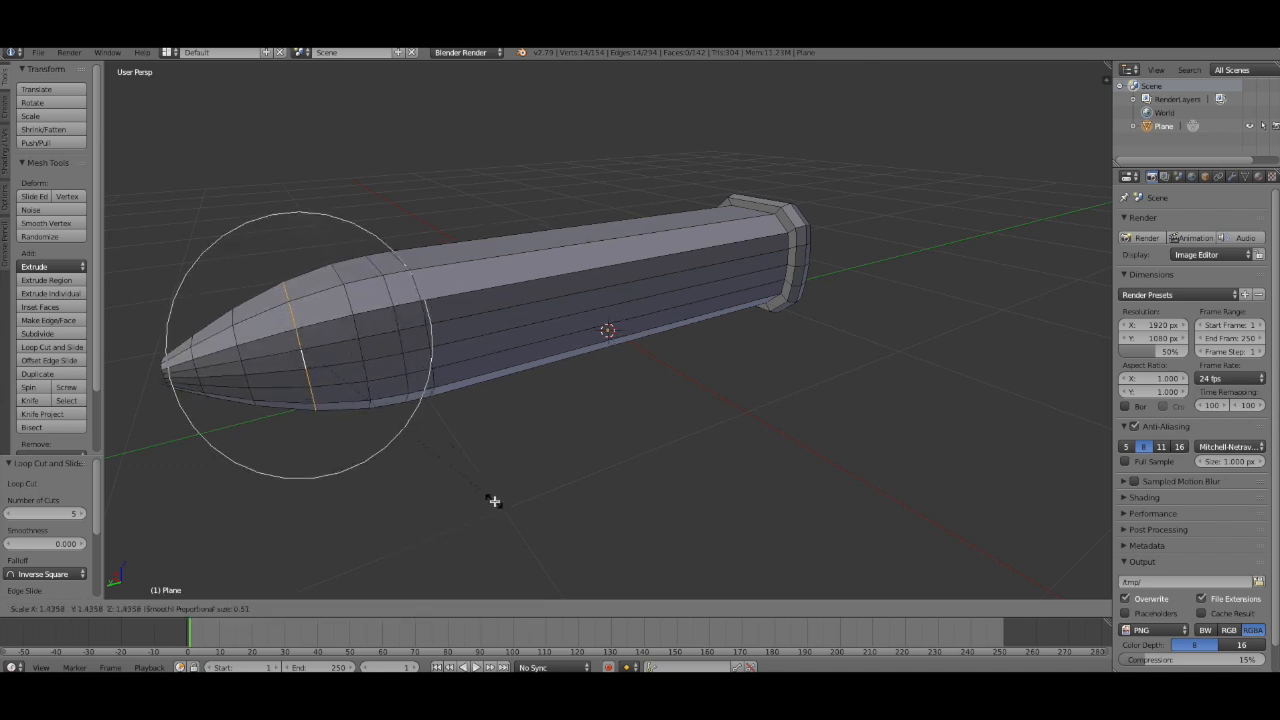
click(494, 501)
Try to enlarge the small tip face to 1.71 with proportional editing
middle_drag(700, 457, 486, 389)
scroll(589, 443, up, 4)
mouse_move(878, 375)
middle_down()
mouse_move(703, 349)
mouse_move(163, 571)
mouse_move(356, 610)
mouse_move(813, 411)
mouse_move(929, 389)
mouse_move(886, 386)
middle_up()
right_click(795, 340)
key(s)
scroll(940, 352, up, 3)
scroll(963, 354, down, 5)
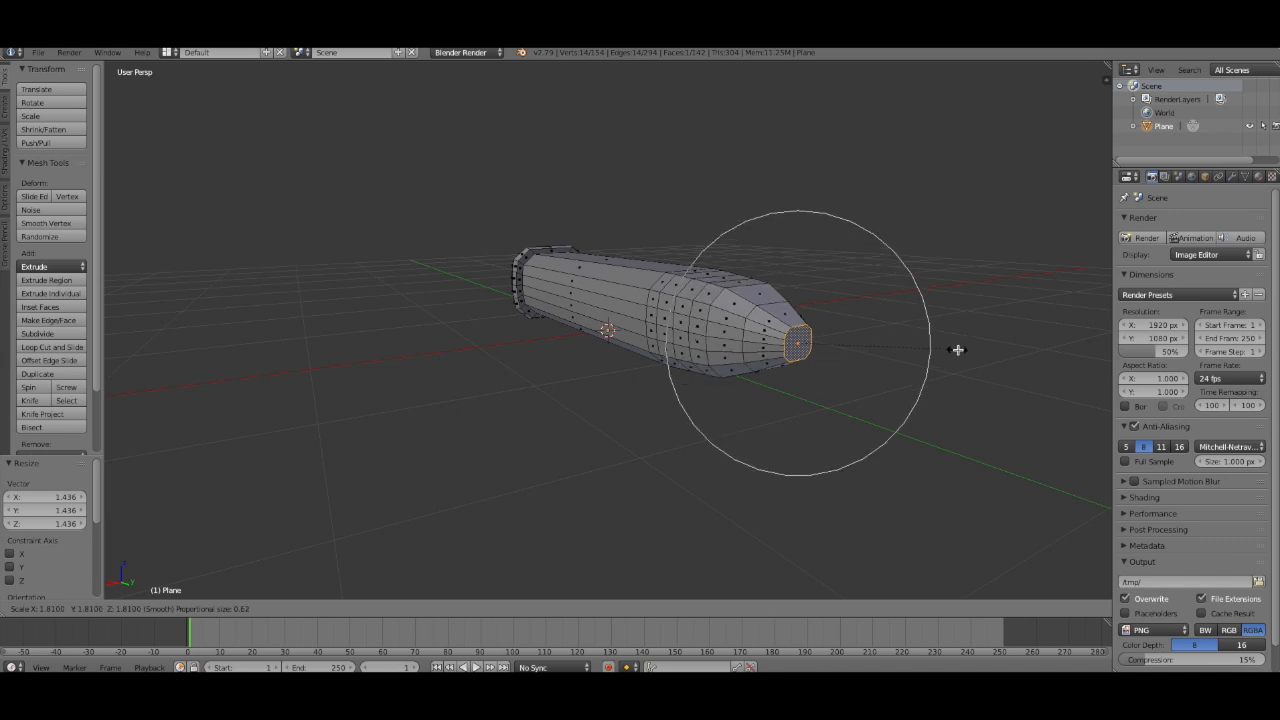
scroll(949, 349, down, 3)
scroll(920, 337, up, 6)
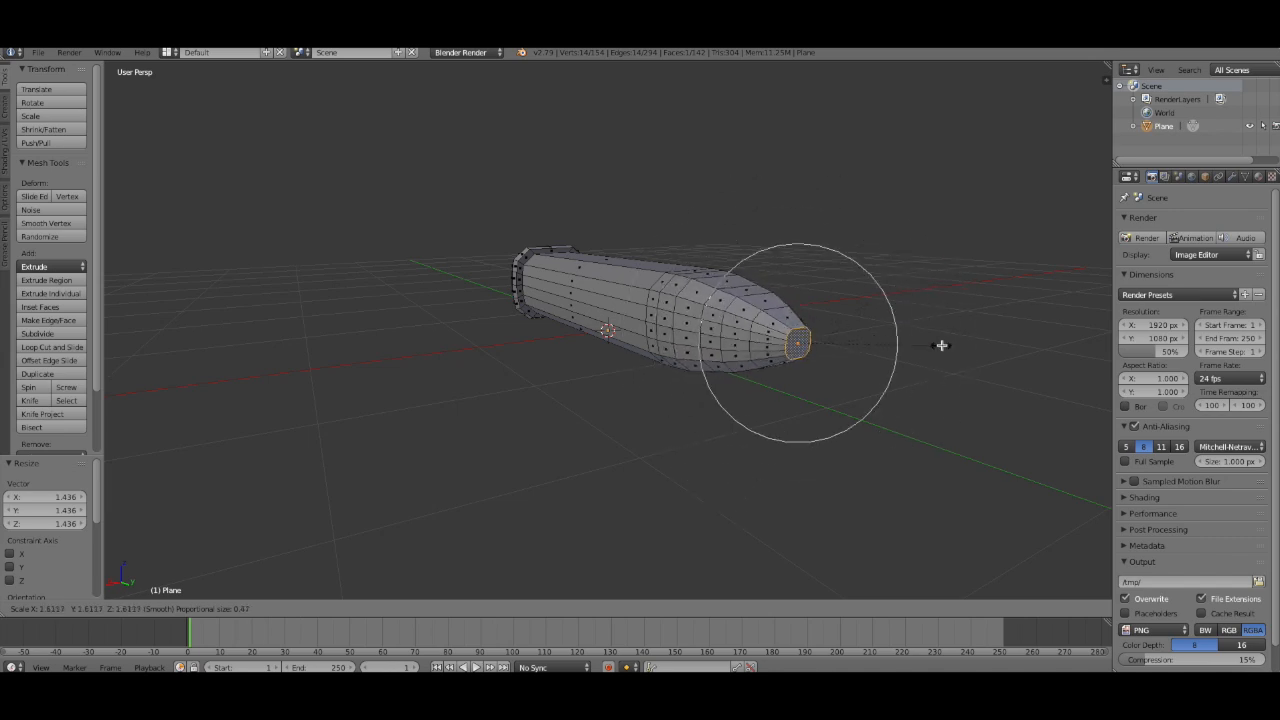
click(945, 349)
middle_drag(914, 363, 1006, 365)
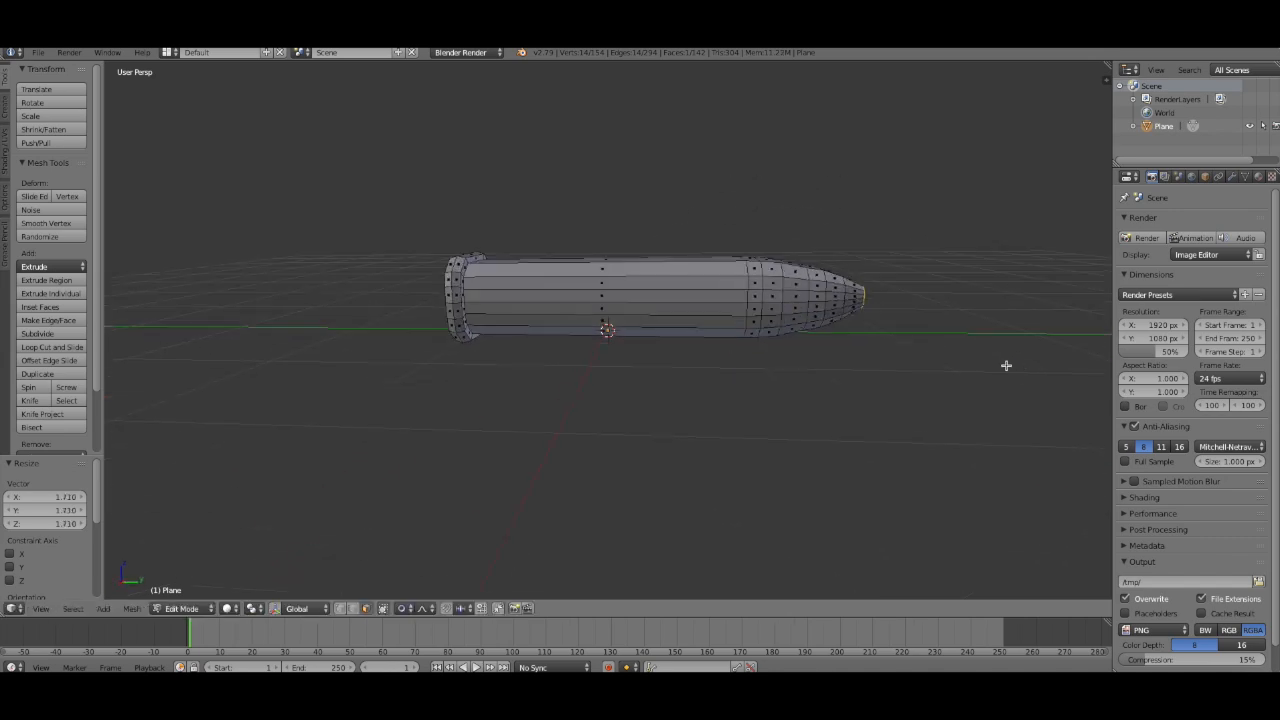
key(ctrl+z)
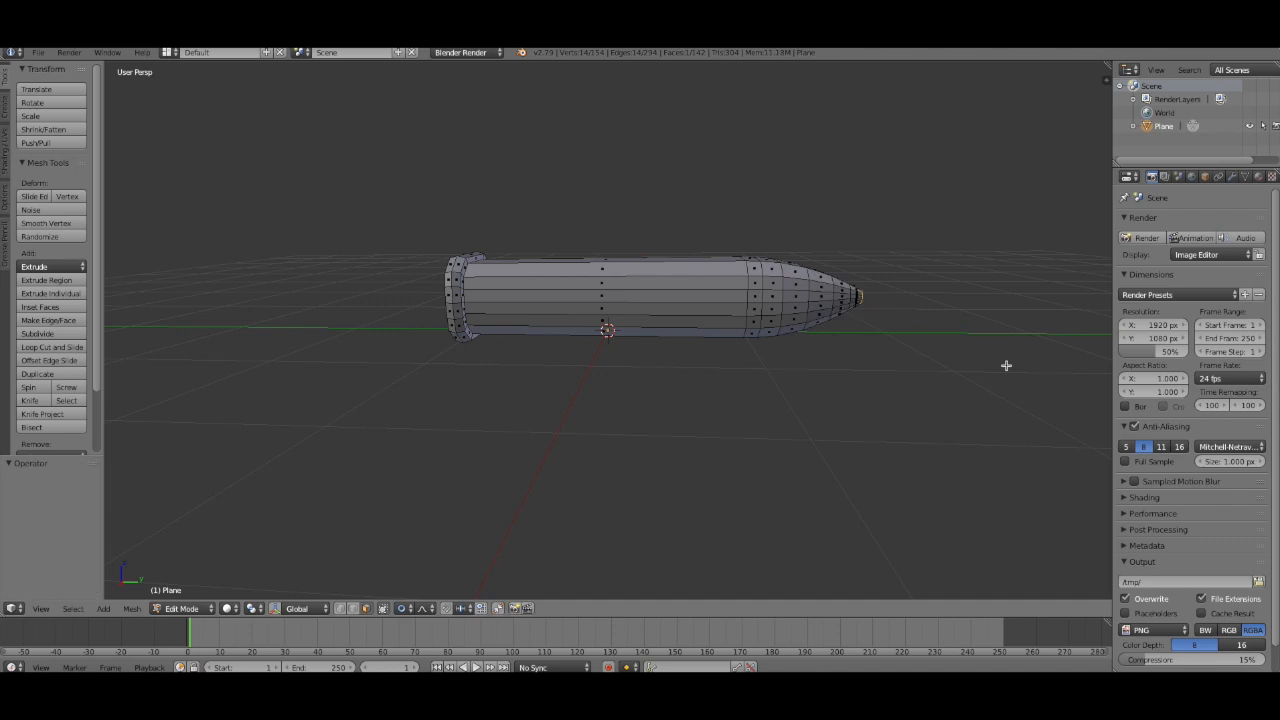
Turn off proportional editing
middle_drag(952, 355, 896, 336)
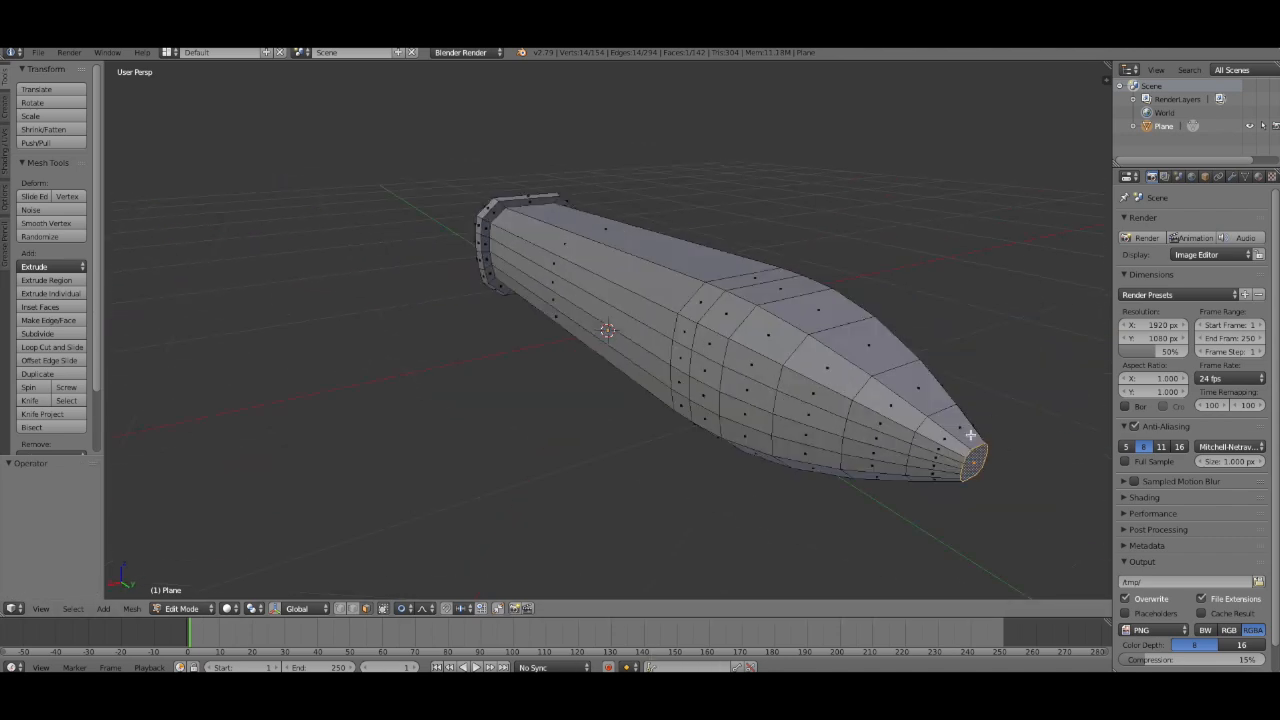
click(404, 608)
click(430, 592)
Try to enlarge the small tip face to 3.639 without proportional editing
key(s)
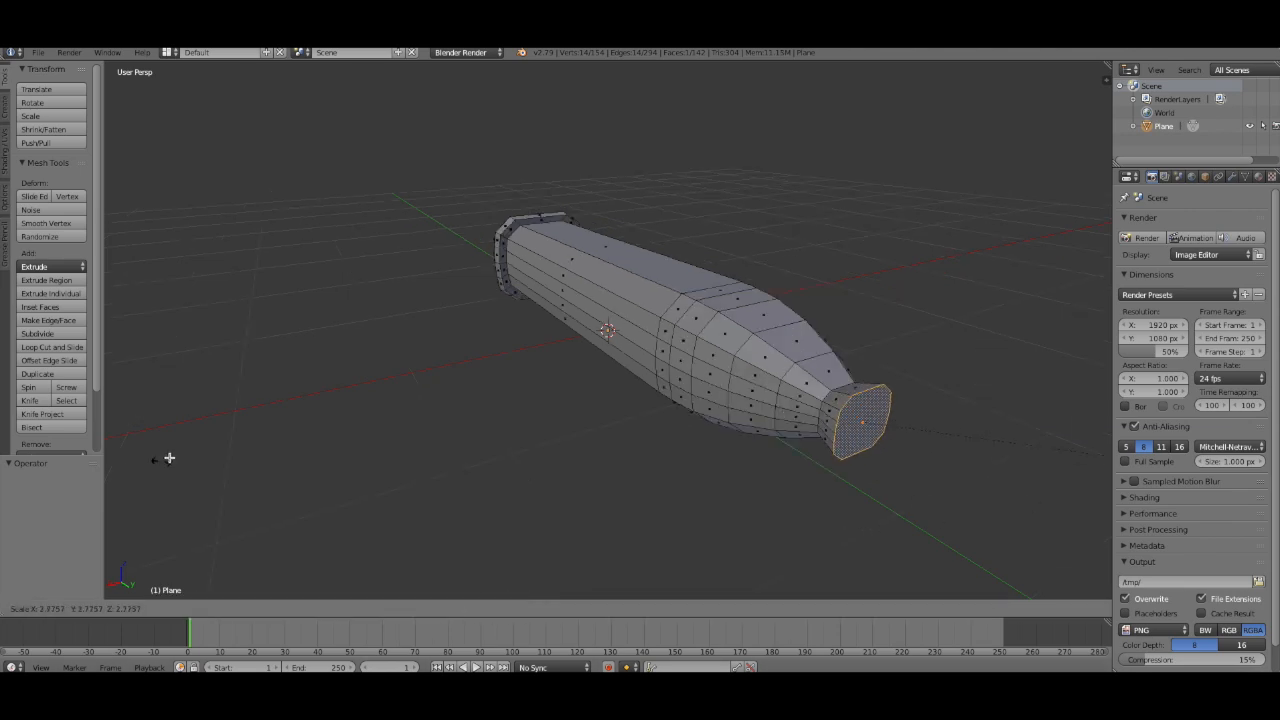
click(258, 453)
middle_drag(994, 461, 903, 409)
right_click(887, 459)
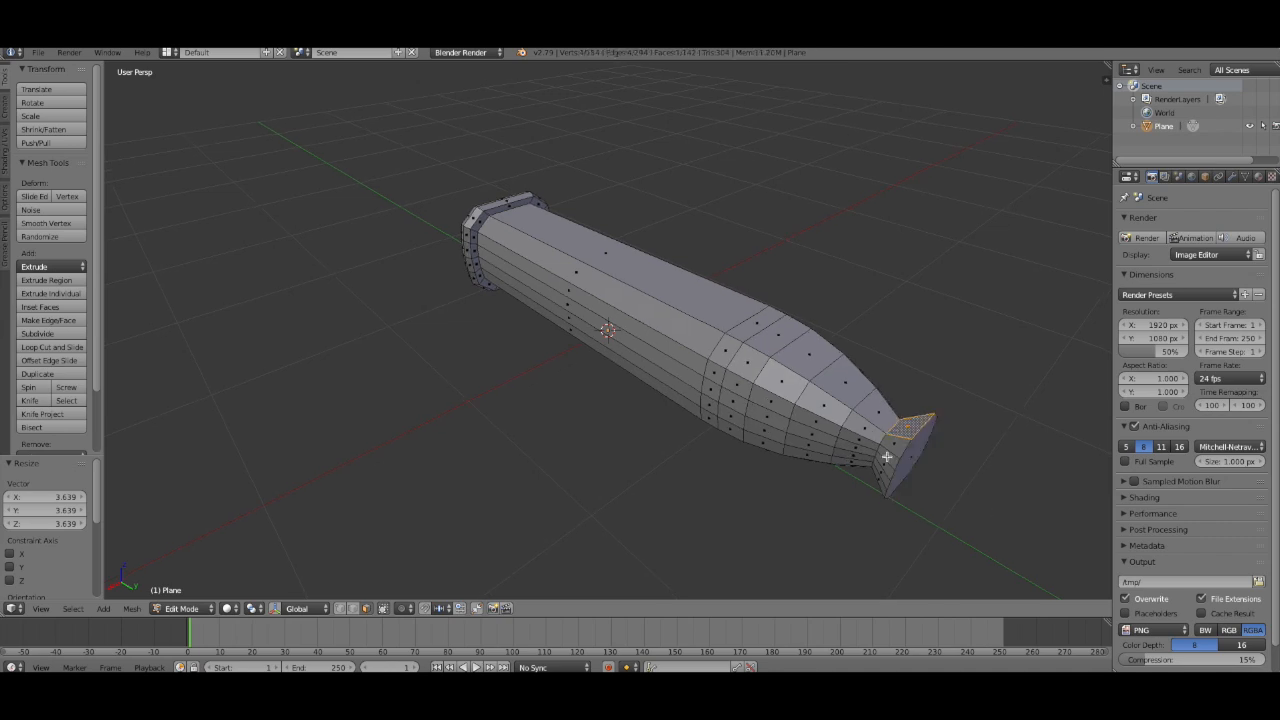
key(ctrl+z)
key(ctrl+z)
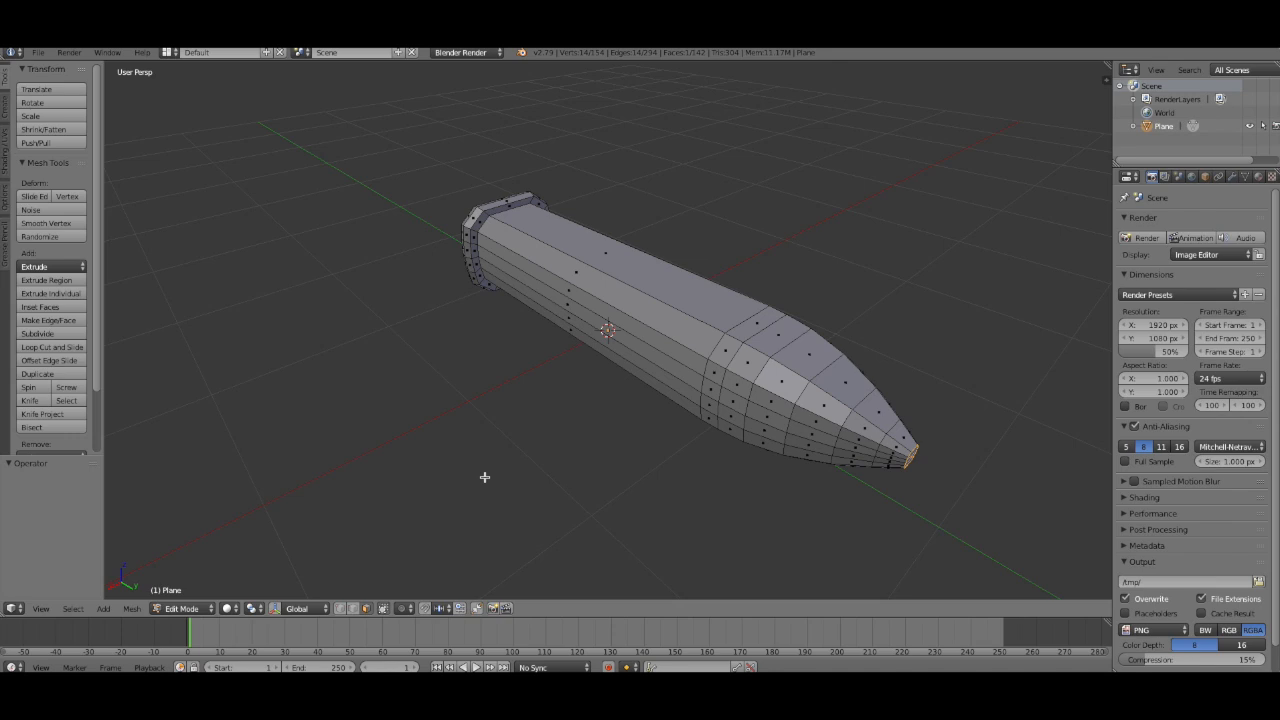
Try to scale the three edge loops nearest the tip together to 1.194
middle_drag(1048, 524, 797, 490)
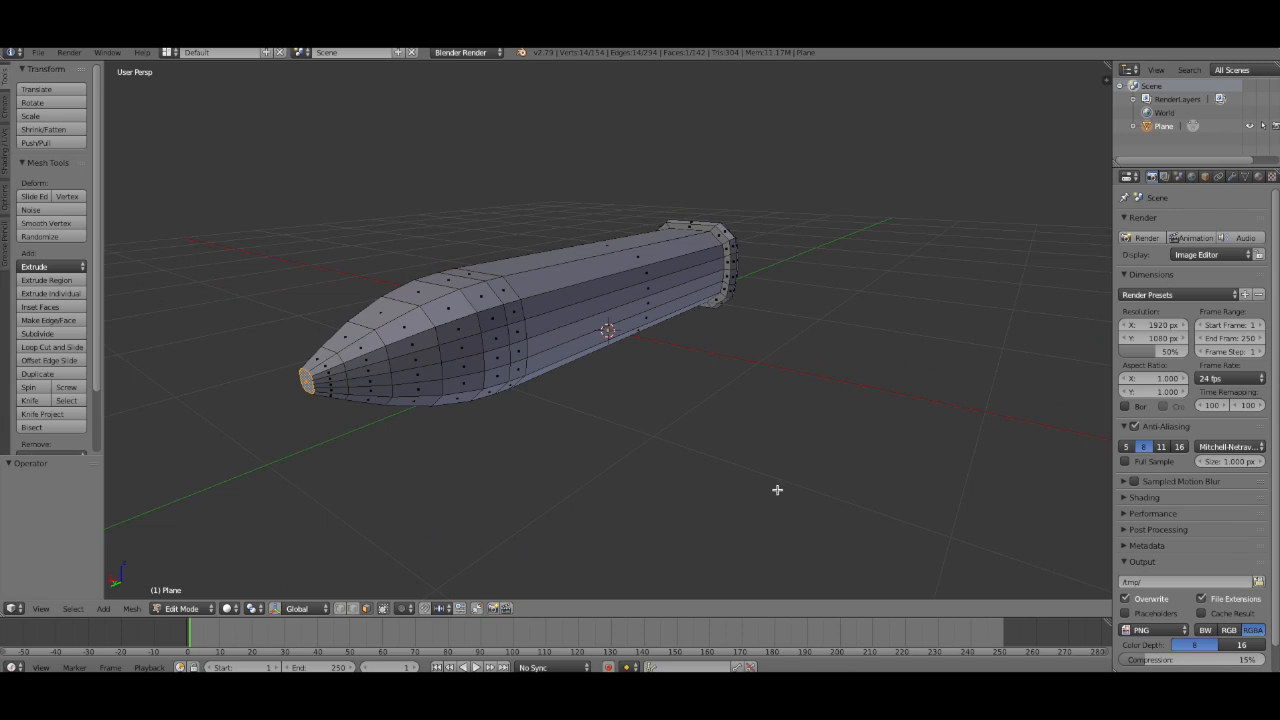
click(352, 612)
right_click(306, 371)
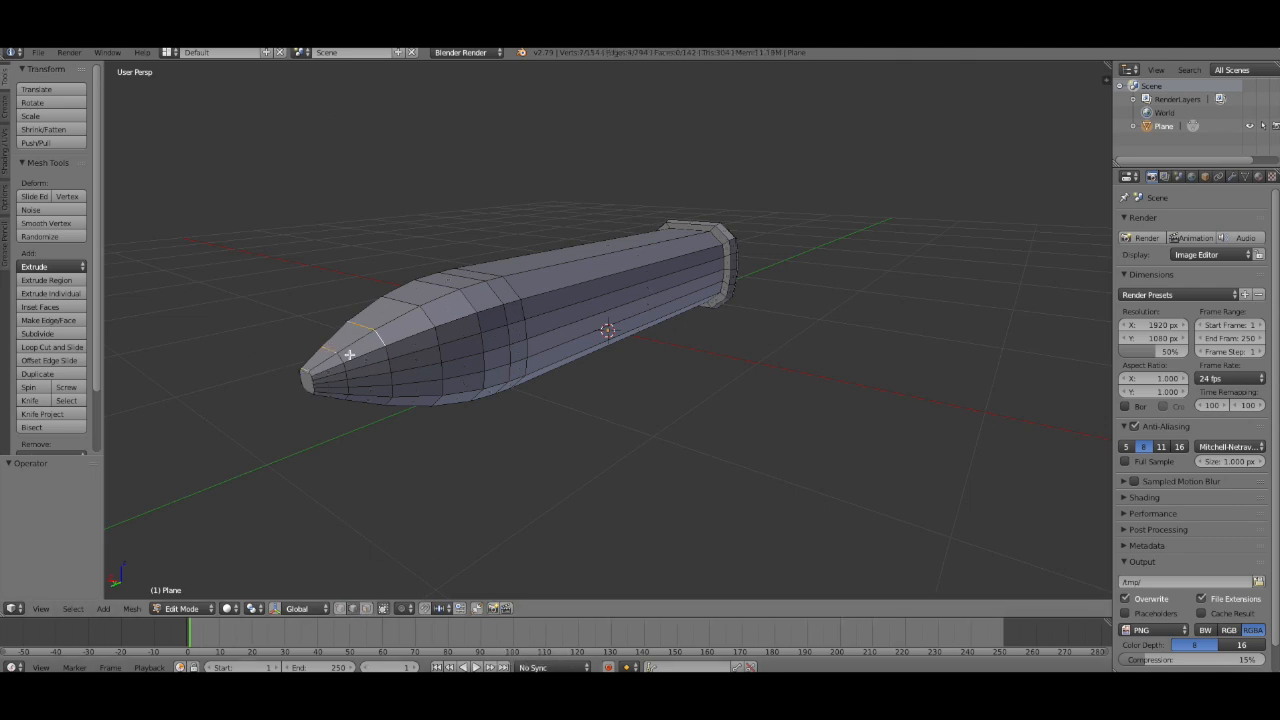
scroll(311, 375, up, 2)
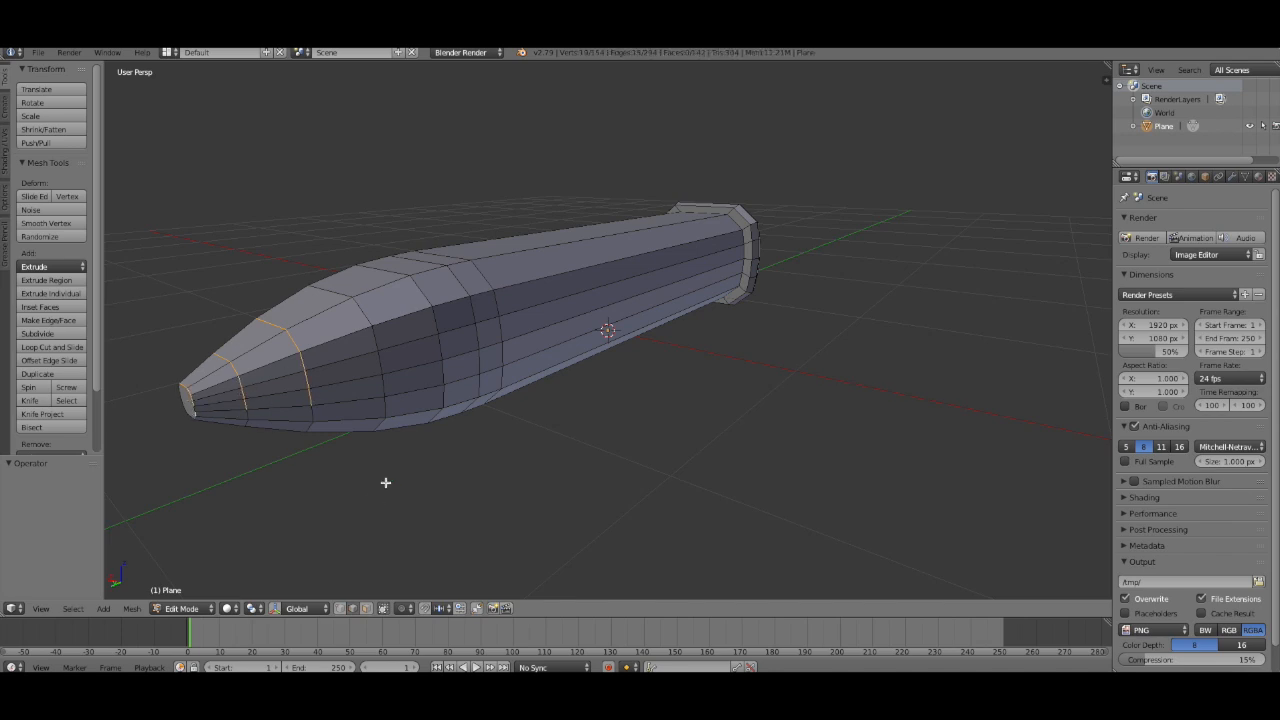
middle_drag(385, 482, 260, 134)
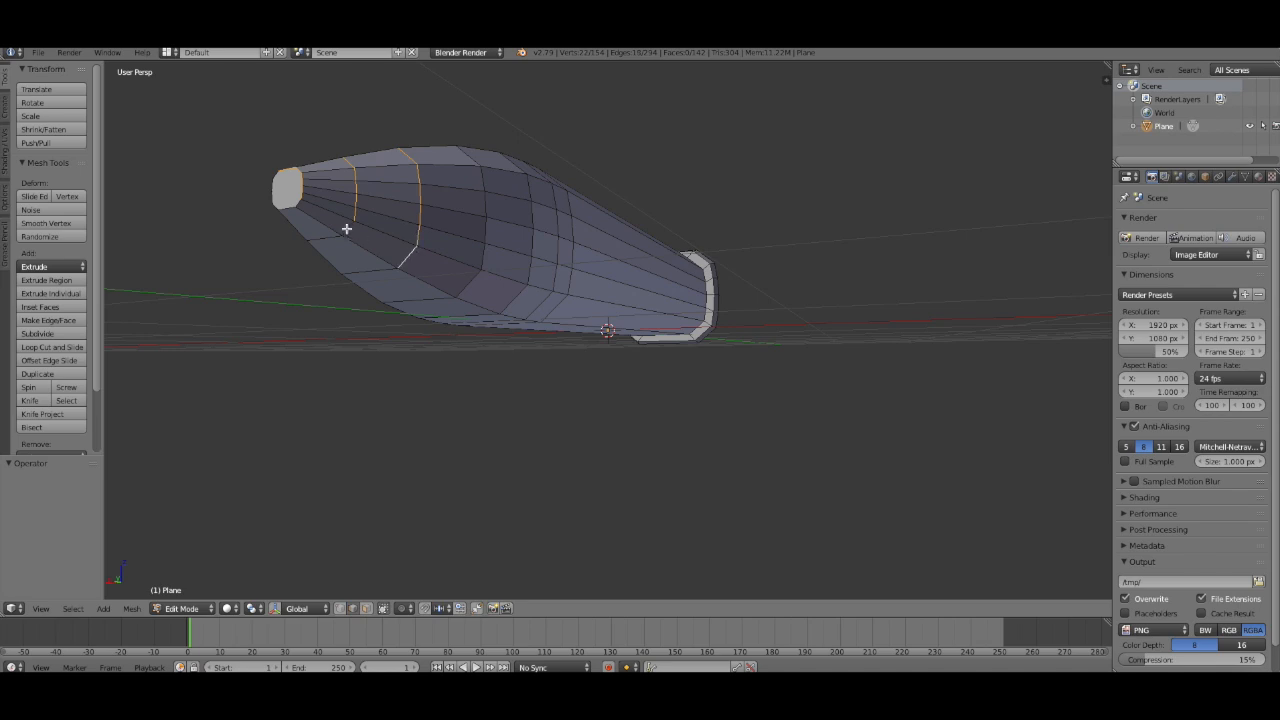
middle_drag(371, 270, 775, 287)
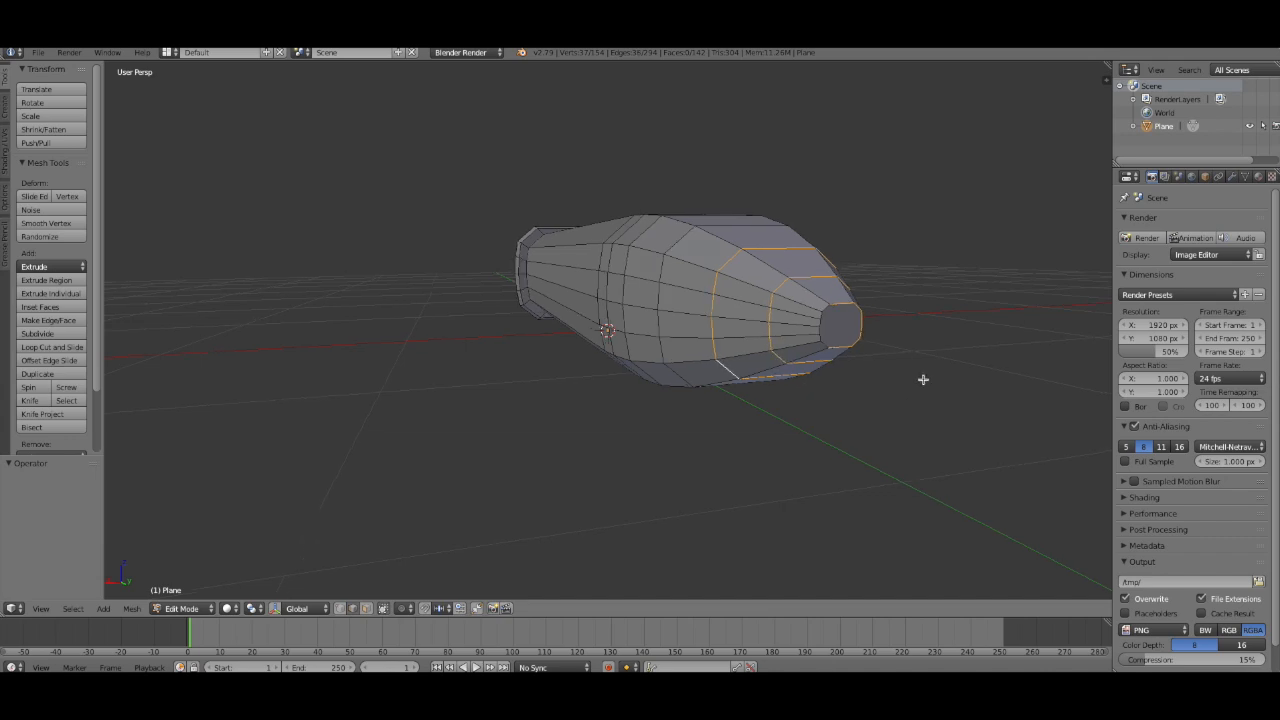
middle_drag(929, 378, 760, 377)
key(s)
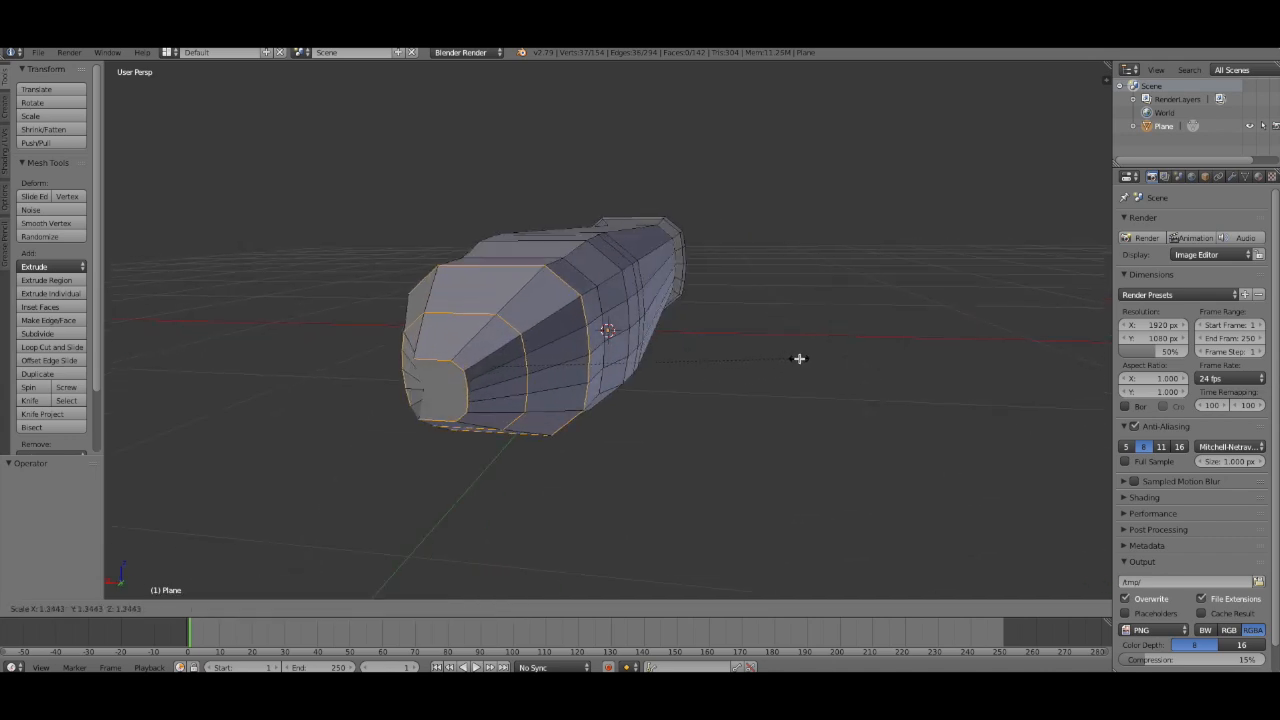
click(762, 364)
middle_drag(797, 346, 746, 354)
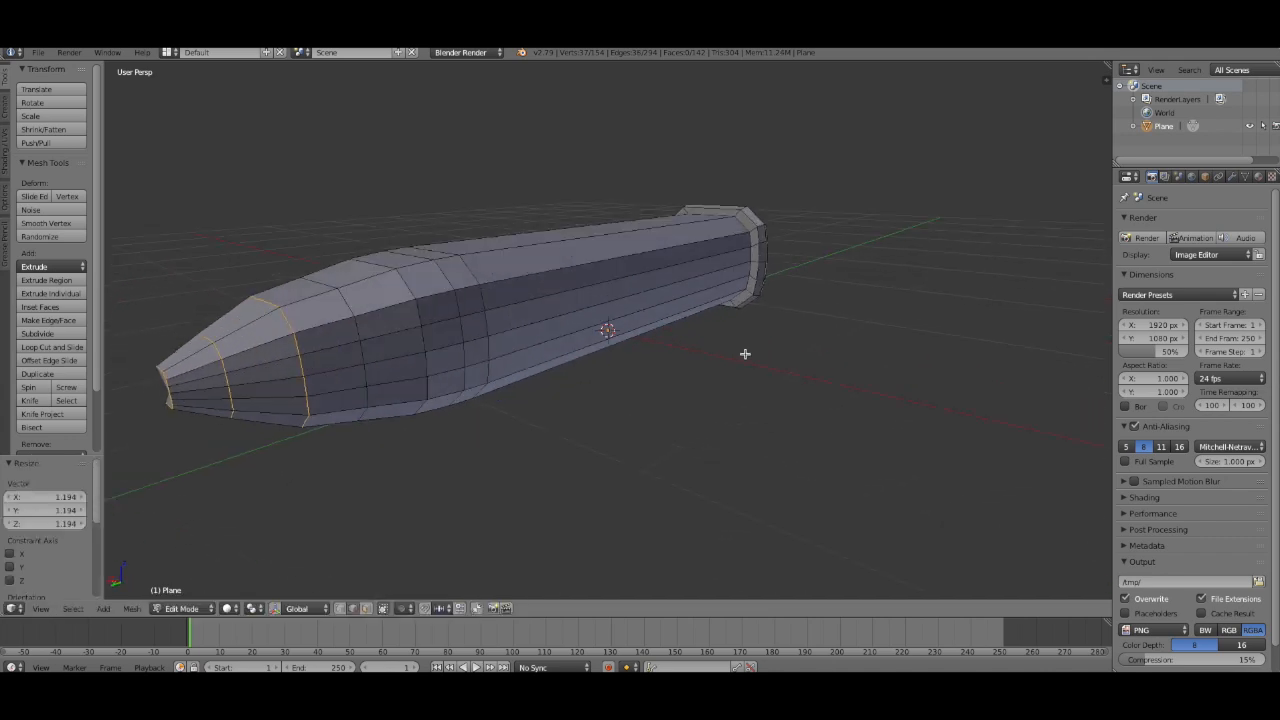
Try to scale the next edge loop behind those three by 1.071 and again by 1.014
right_click(335, 284)
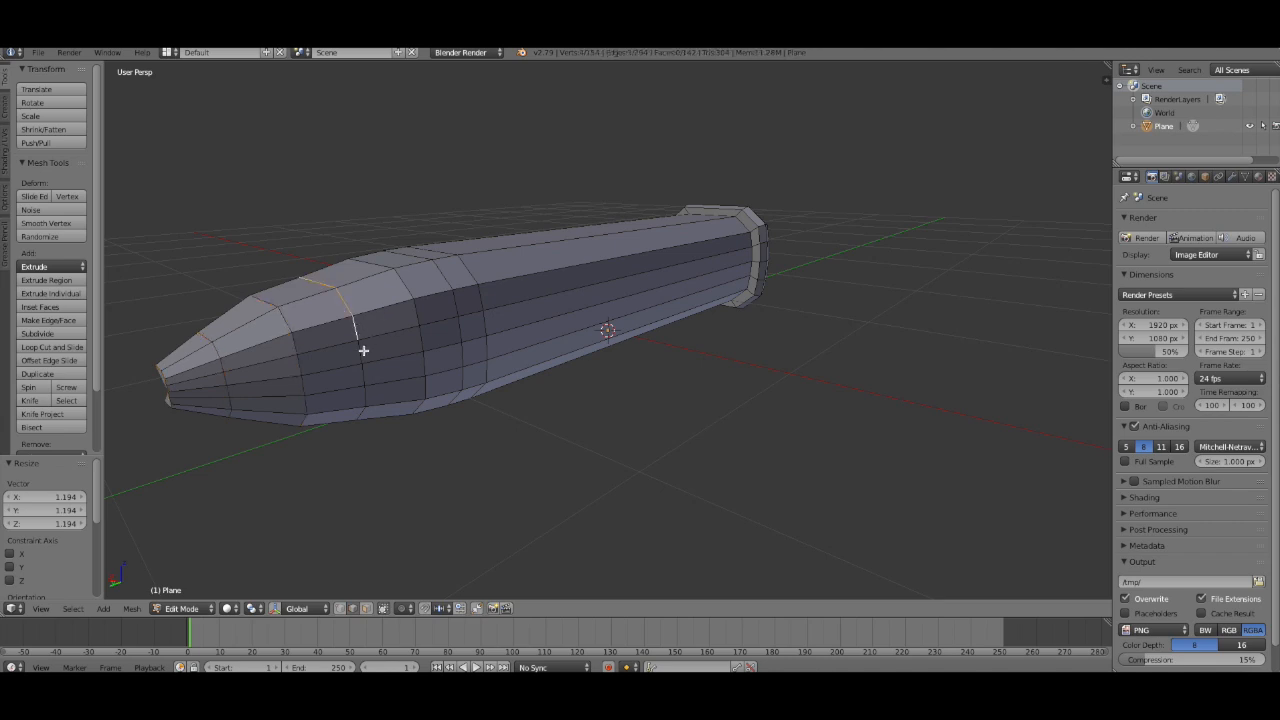
ctrl+right_click(364, 357)
middle_drag(499, 436, 521, 290)
ctrl+right_click(463, 243)
middle_drag(546, 448, 608, 486)
ctrl+right_click(774, 260)
middle_drag(924, 470, 523, 337)
key(s)
click(522, 345)
middle_drag(737, 411, 717, 394)
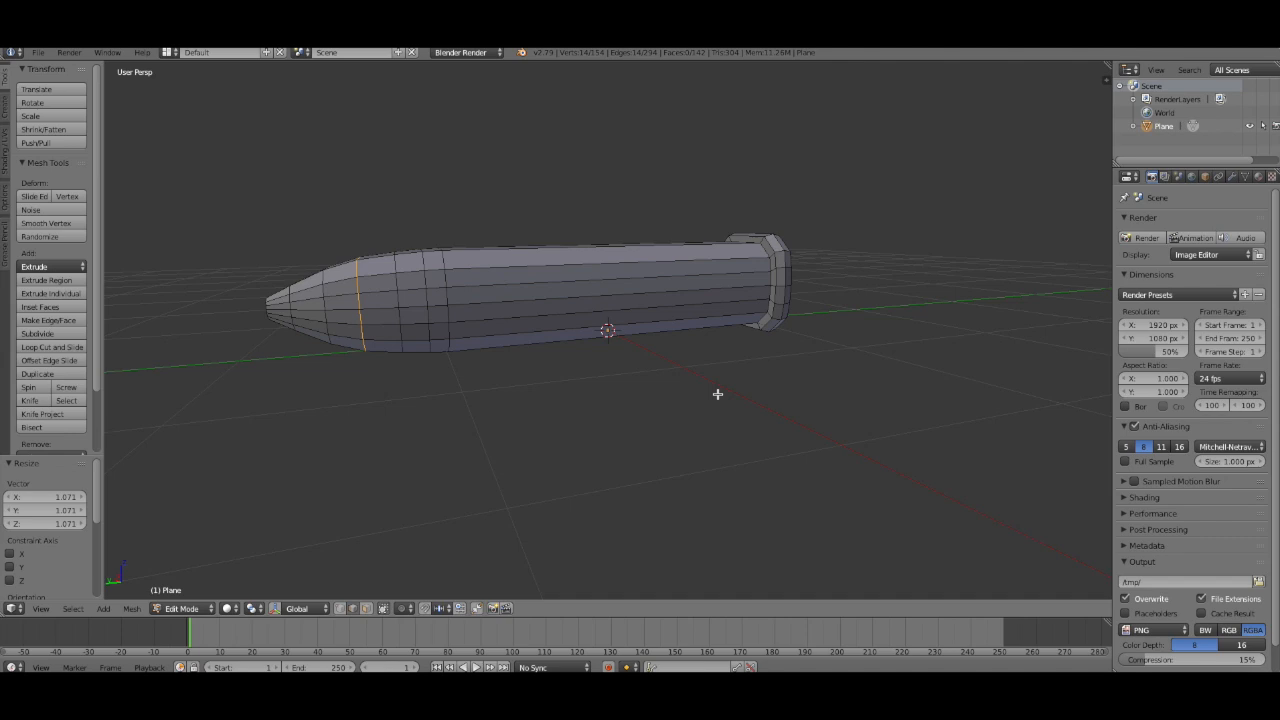
key(s)
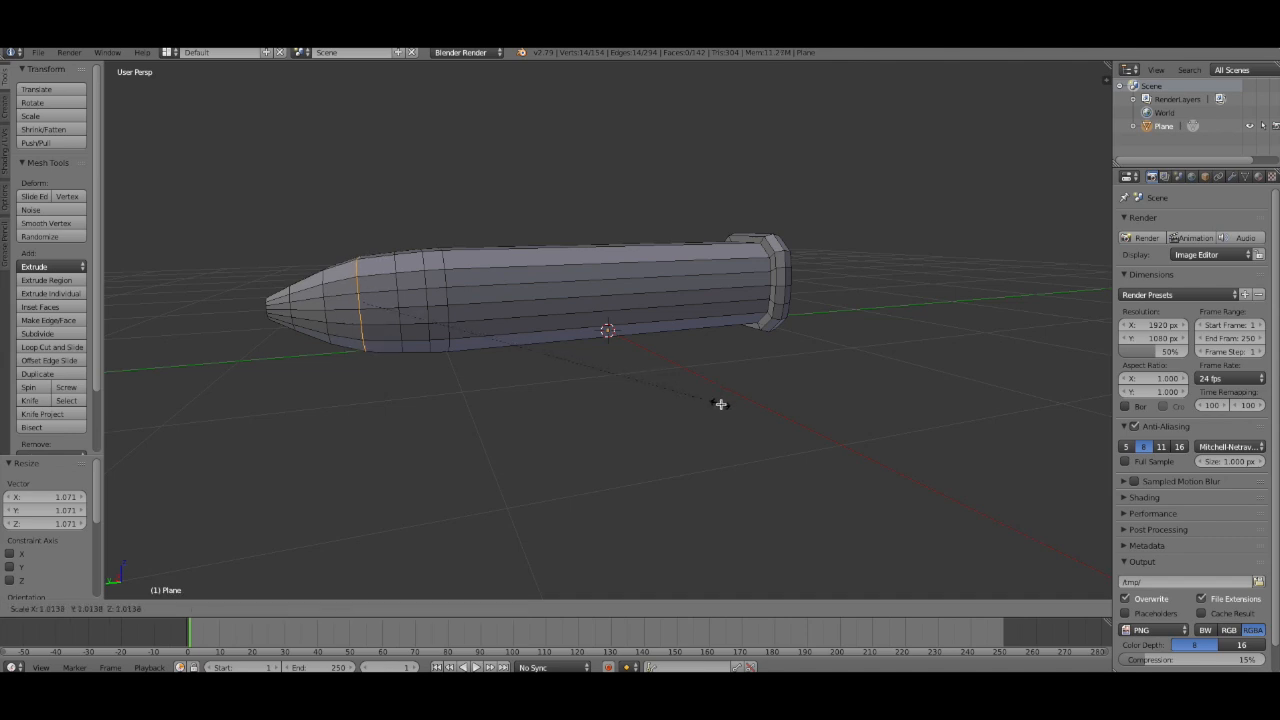
click(720, 404)
Undo the recent scaling of the nose's edge loops
middle_drag(567, 439, 530, 447)
scroll(1034, 365, up, 2)
middle_drag(1020, 469, 981, 468)
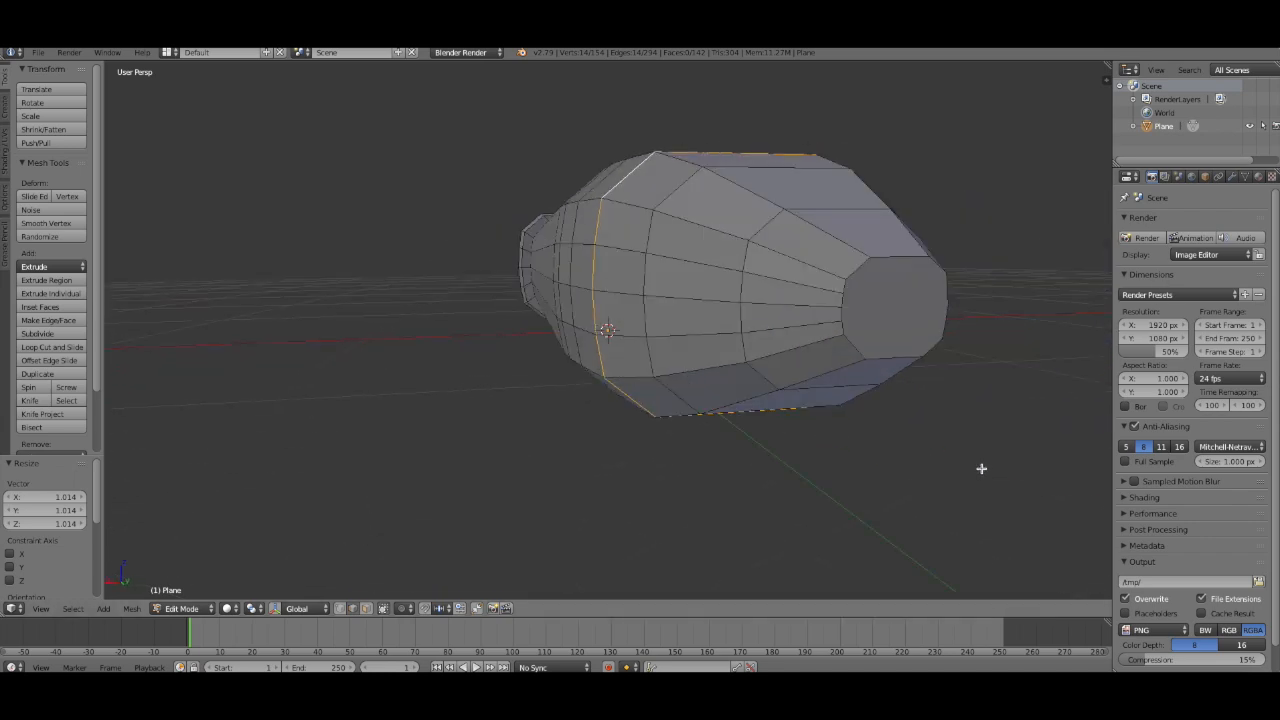
key(ctrl+z)
key(ctrl+z)
key(ctrl+z)
key(ctrl+z)
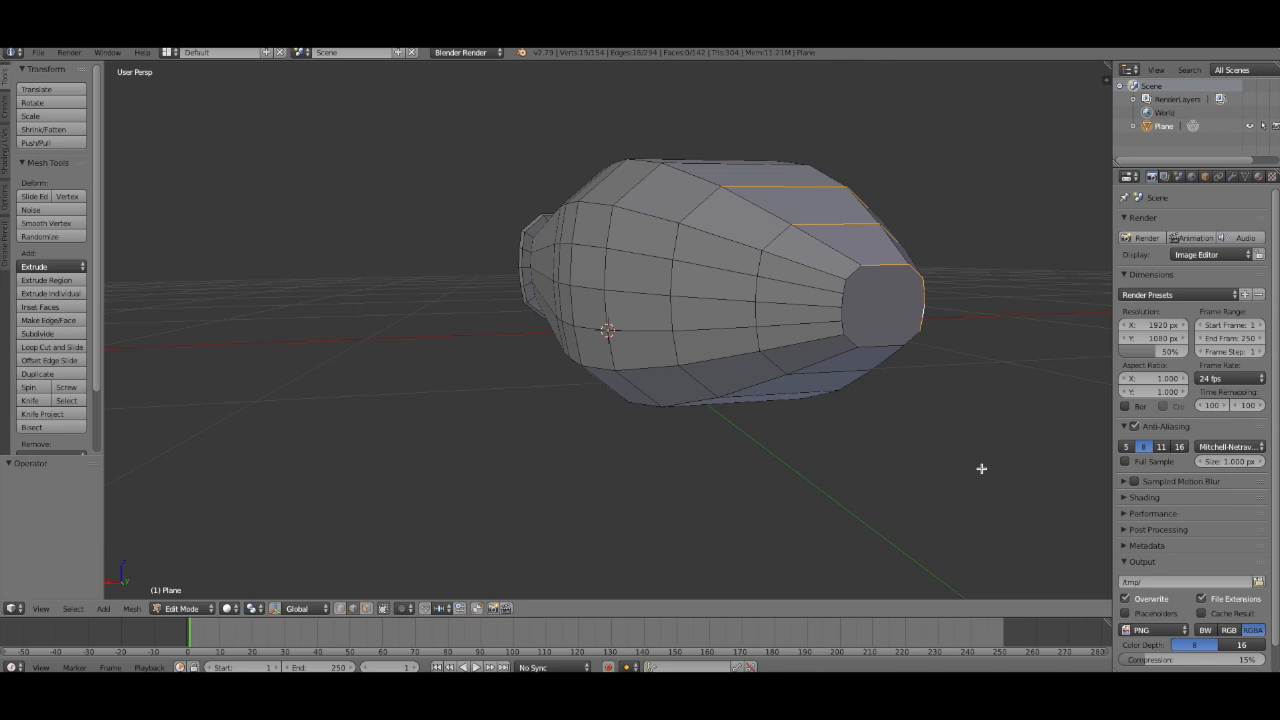
Delete the tip face and the first ring of faces around it
middle_drag(981, 468, 915, 410)
click(365, 608)
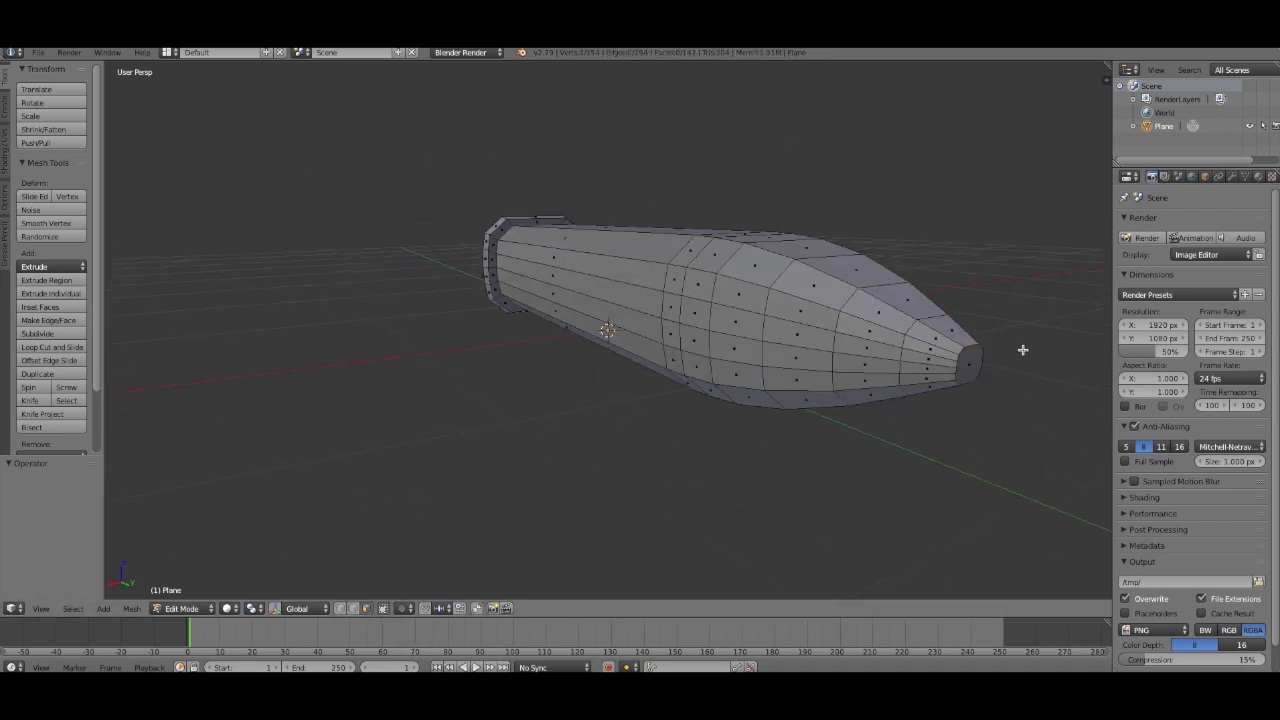
shift+right_click(954, 328)
ctrl+right_click(926, 381)
shift+right_click(931, 359)
shift+right_click(931, 347)
shift+right_click(935, 338)
middle_drag(1028, 370, 955, 345)
shift+right_click(673, 147)
shift+right_click(702, 145)
middle_drag(706, 141, 414, 271)
shift+right_click(414, 271)
key(x)
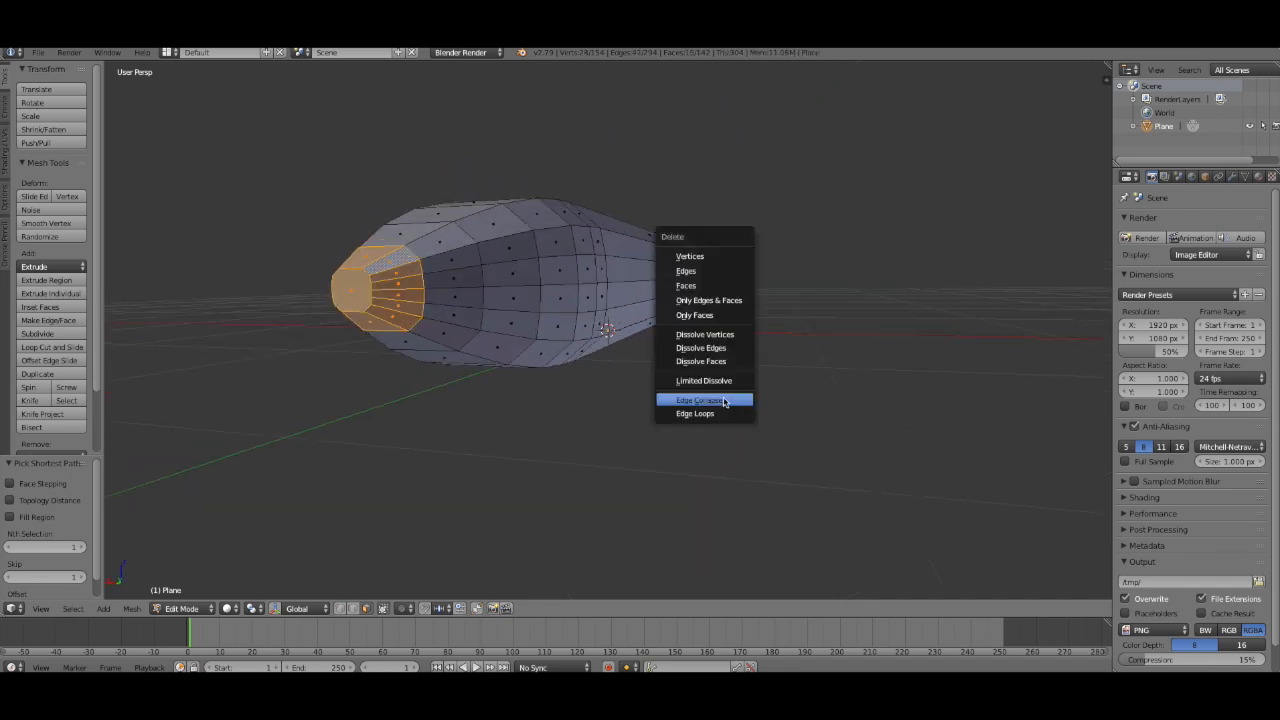
click(728, 285)
Delete the next full ring of faces at the nose's open end
middle_drag(725, 333, 690, 335)
right_click(302, 315)
shift+right_click(306, 317)
shift+right_click(318, 335)
shift+right_click(328, 352)
shift+right_click(323, 368)
shift+right_click(323, 383)
middle_drag(517, 420, 566, 389)
shift+right_click(583, 222)
shift+right_click(549, 234)
shift+right_click(498, 226)
middle_drag(586, 463, 801, 499)
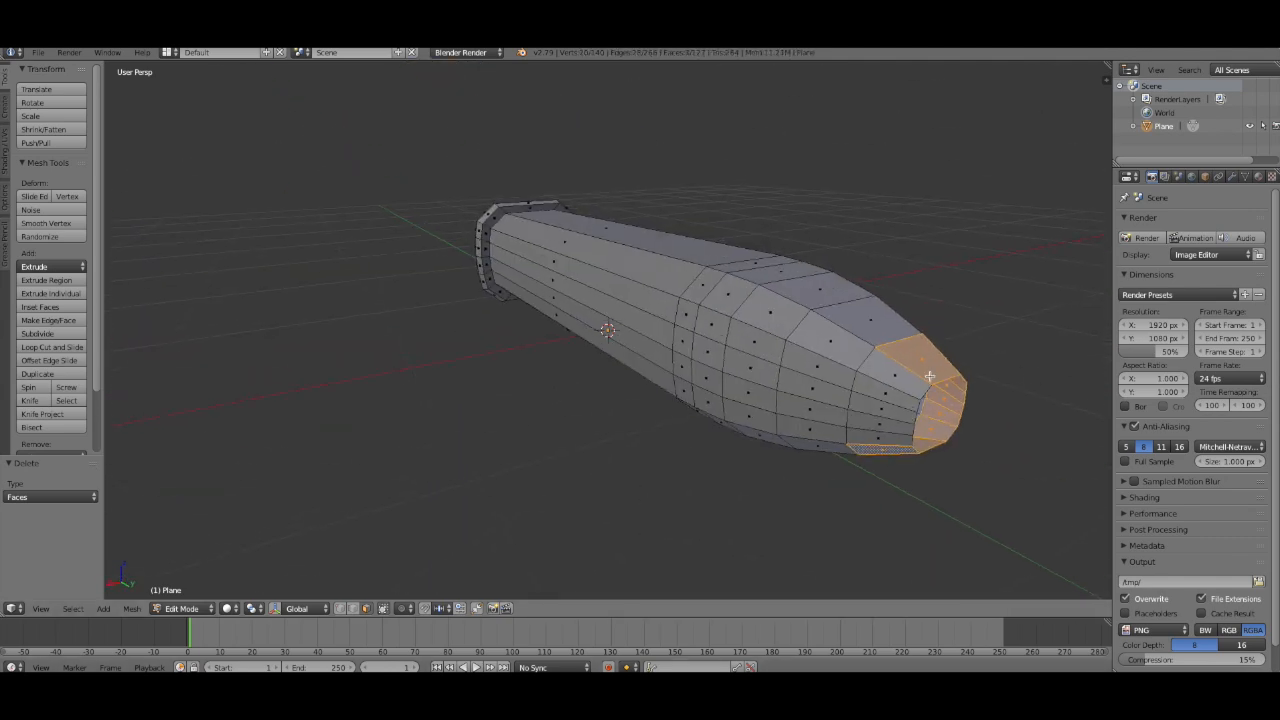
shift+right_click(892, 368)
shift+right_click(893, 394)
shift+right_click(891, 411)
shift+right_click(890, 427)
shift+right_click(886, 441)
key(x)
click(843, 516)
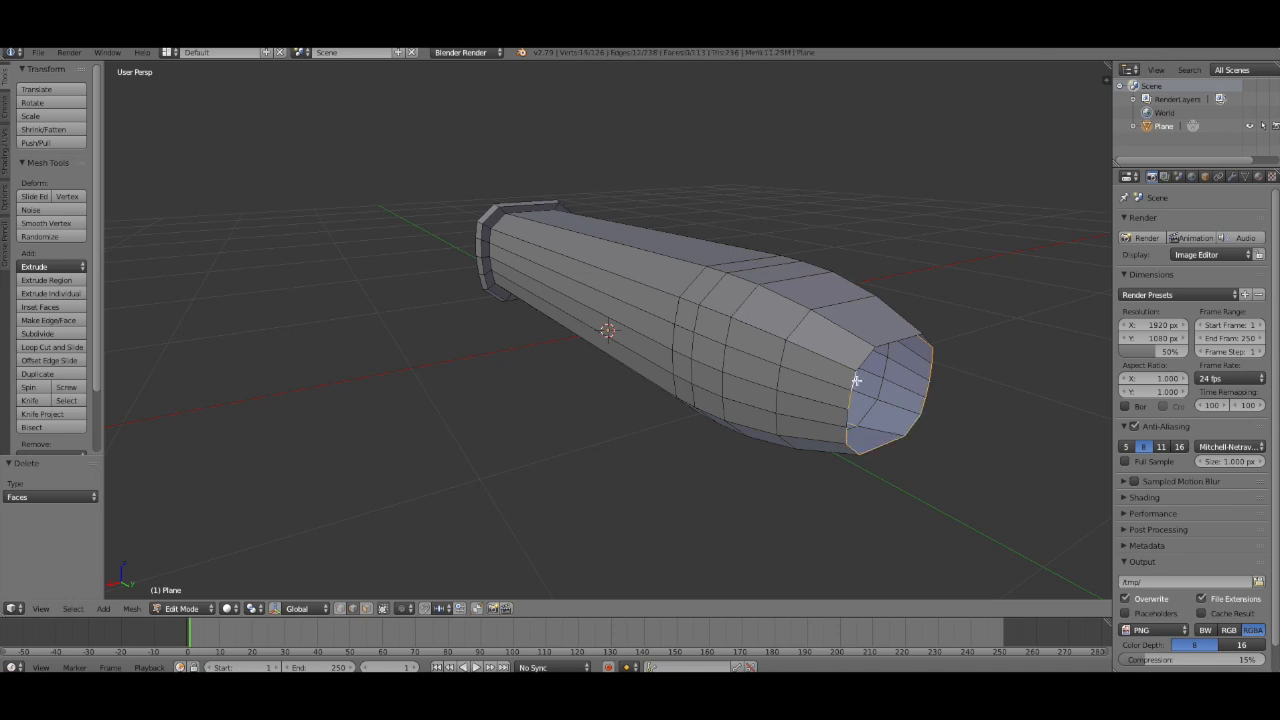
Fill the open end of the nose with a single face
middle_drag(884, 342, 684, 418)
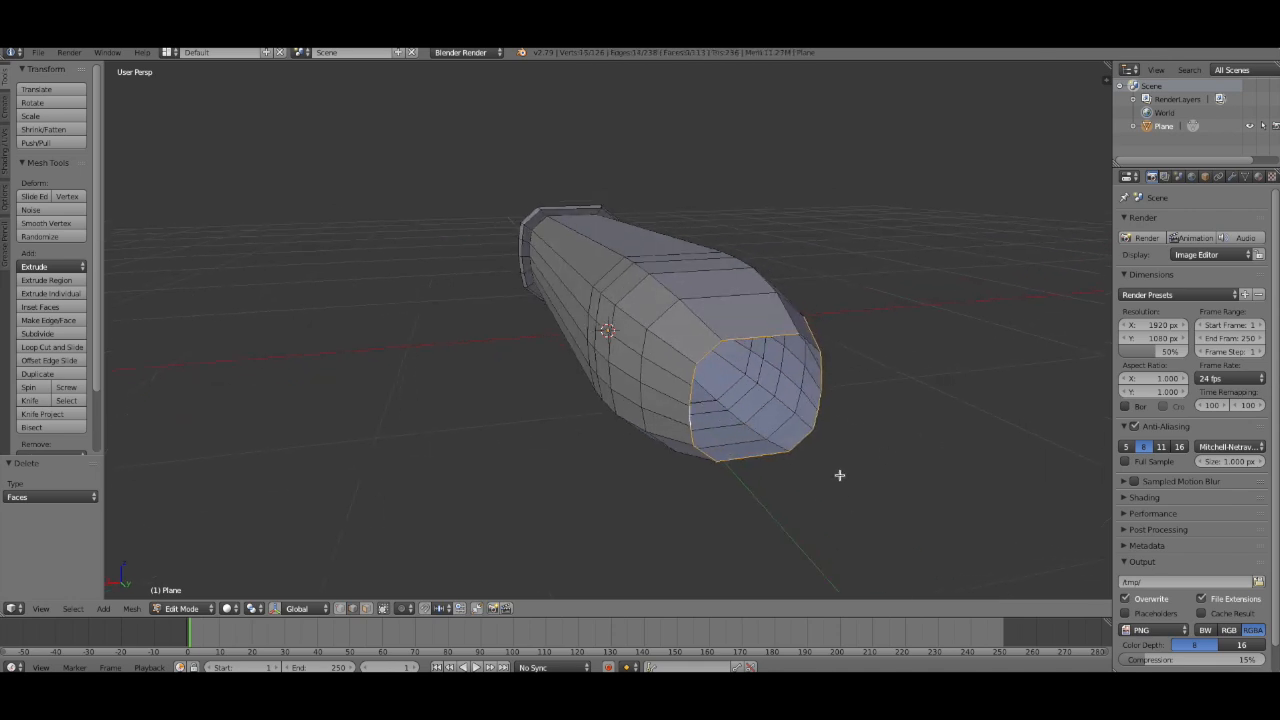
key(f)
middle_drag(853, 474, 814, 461)
key(ctrl+z)
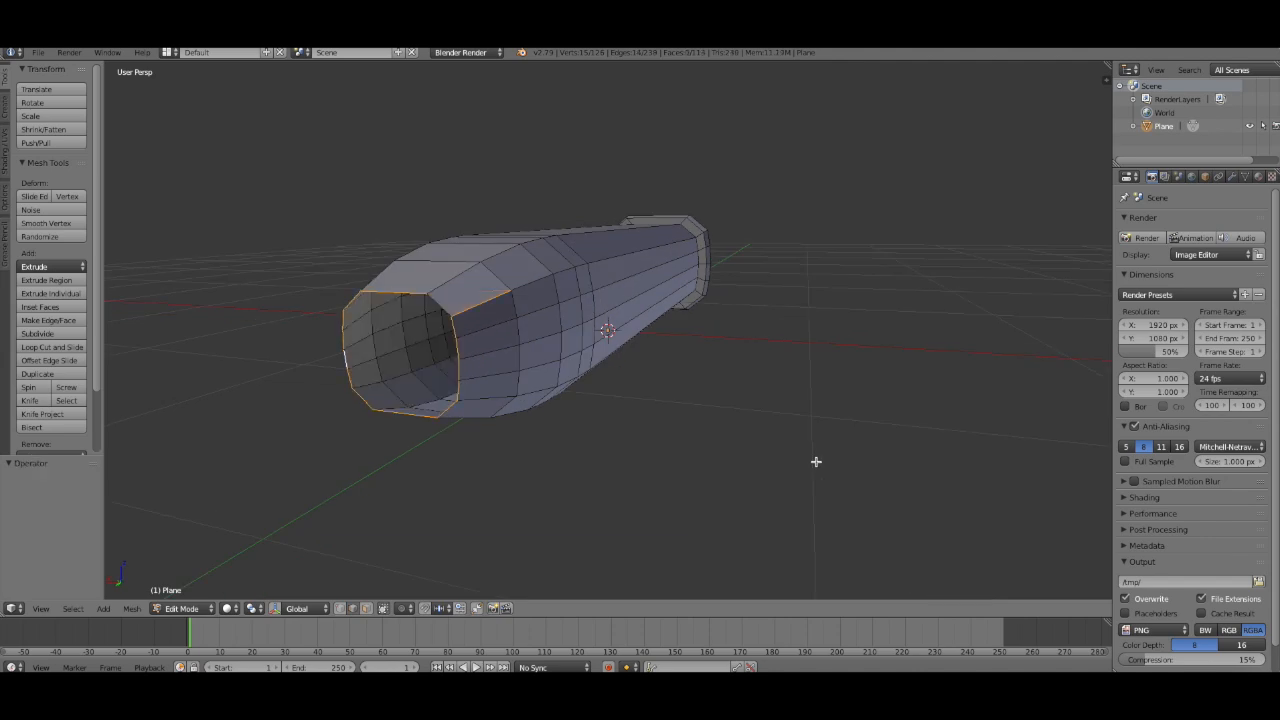
key(f)
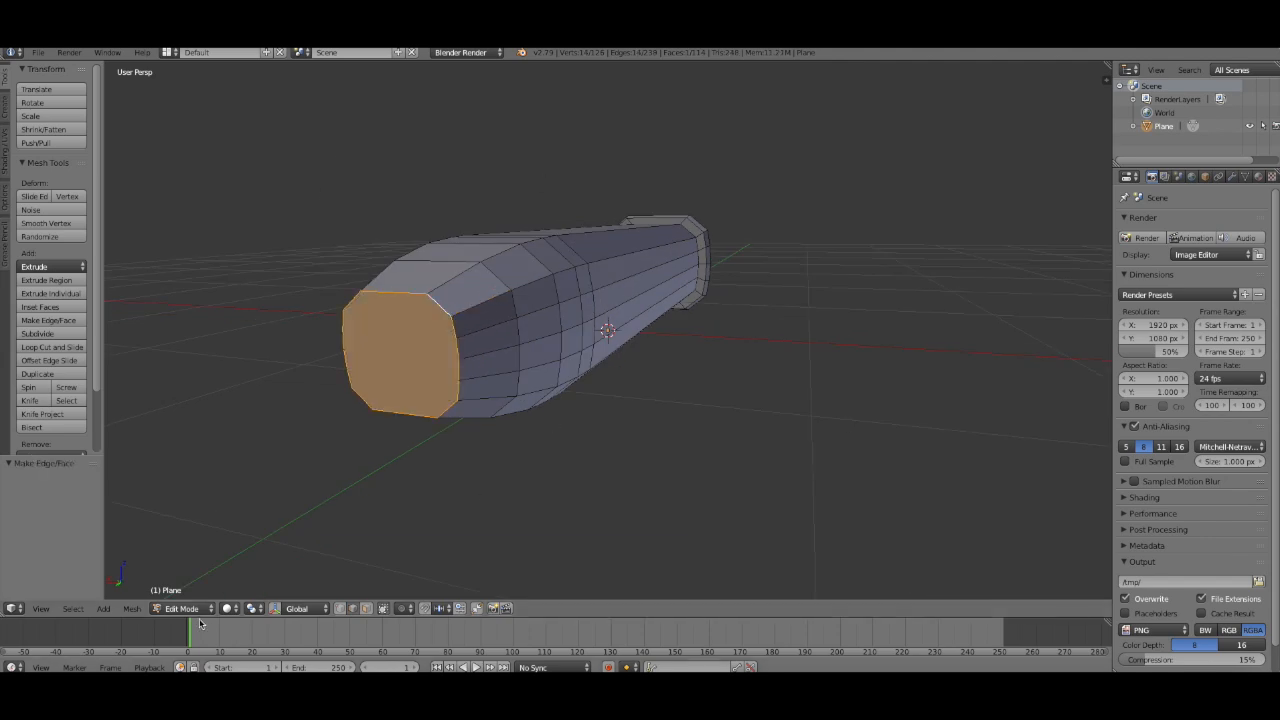
Add two edge loops around the bar's long straight body, one toward the collar and one nearer the nose
key(Tab)
scroll(814, 394, down, 3)
middle_drag(814, 334, 397, 391)
click(191, 608)
click(190, 586)
scroll(660, 371, up, 5)
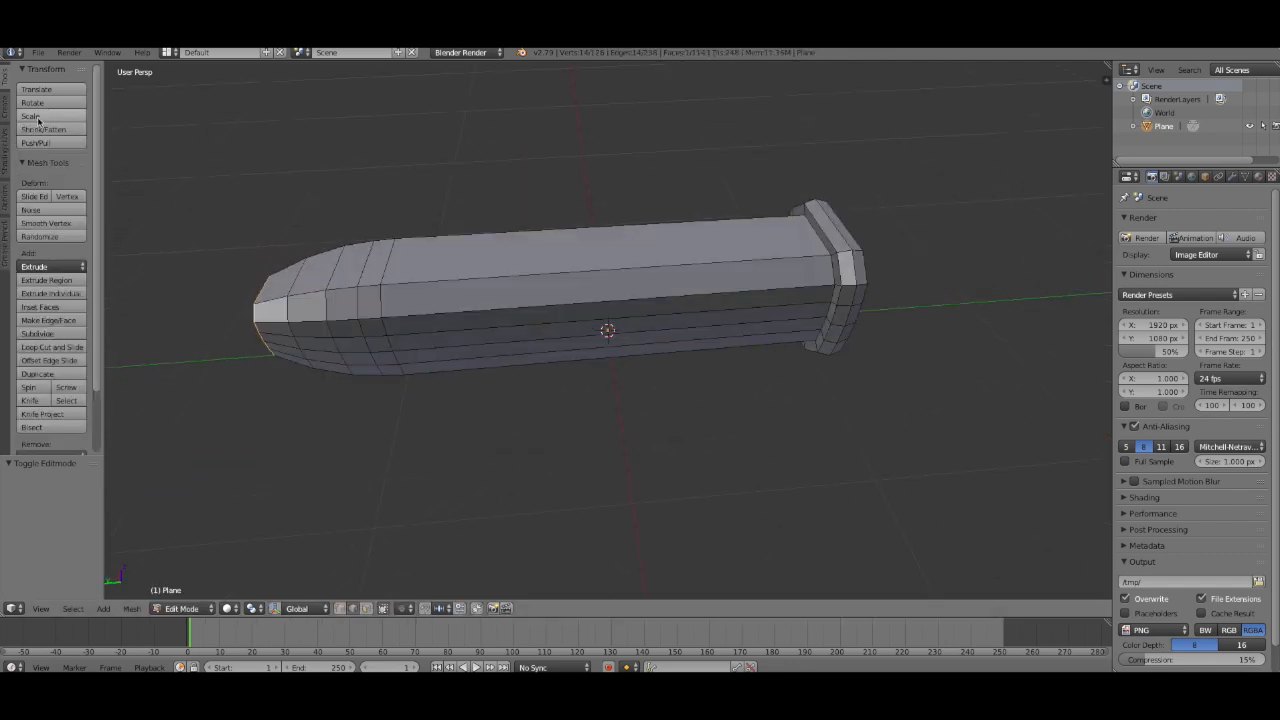
click(72, 348)
click(600, 262)
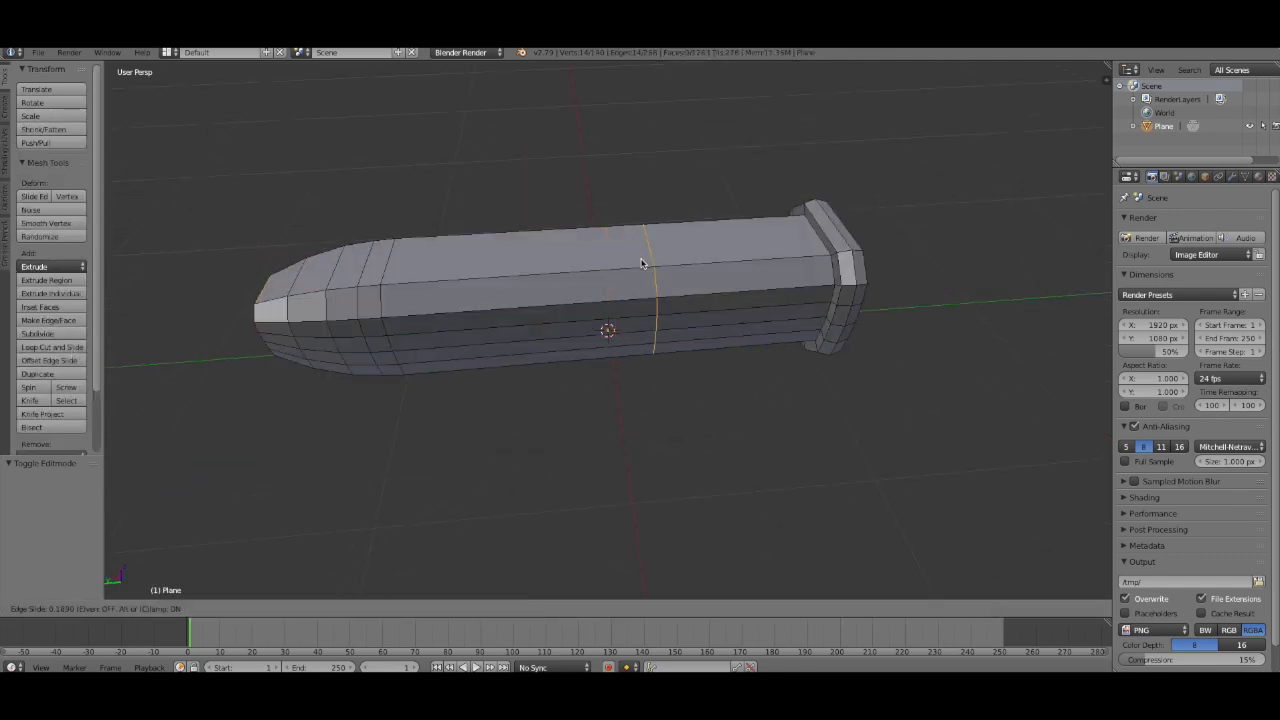
click(641, 264)
click(55, 347)
click(486, 286)
click(472, 298)
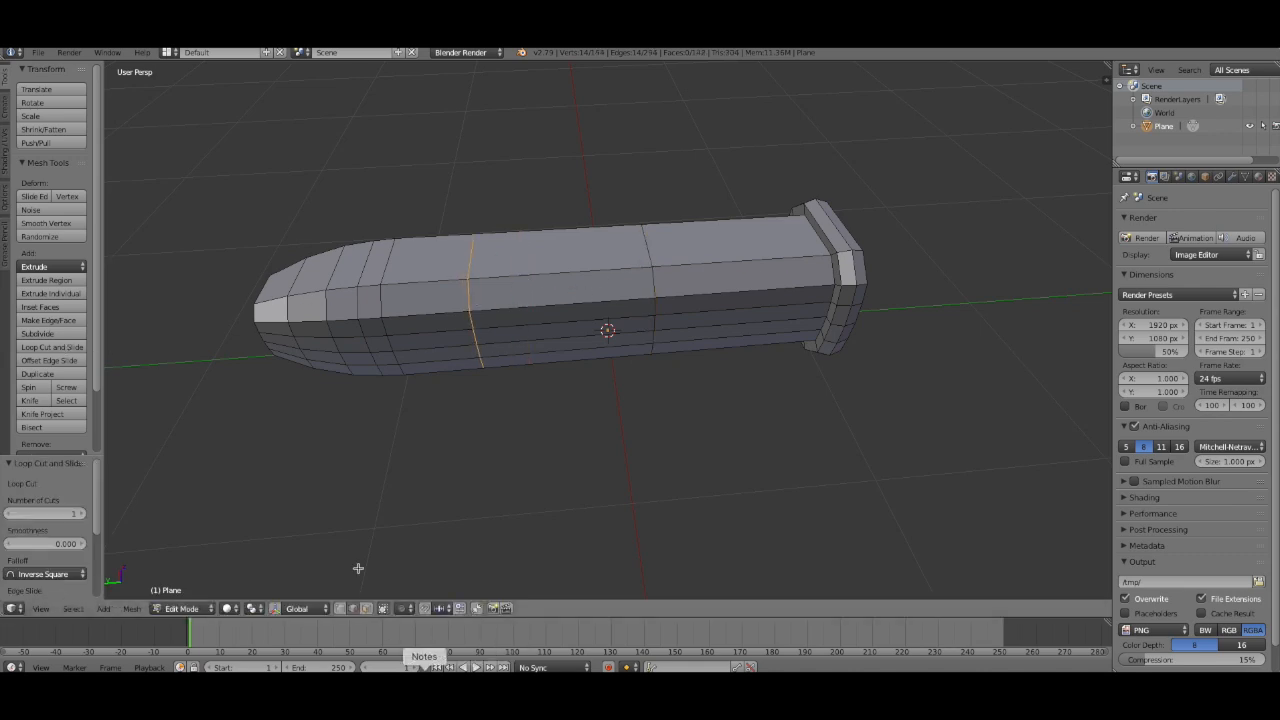
Switch to face selection and select the faces on one side of the middle band between the two new edge loops
click(367, 609)
click(583, 245)
shift+right_click(603, 288)
shift+right_click(595, 311)
shift+right_click(589, 329)
middle_drag(728, 415, 748, 268)
shift+right_click(591, 274)
shift+right_click(592, 293)
shift+right_click(585, 273)
shift+right_click(578, 312)
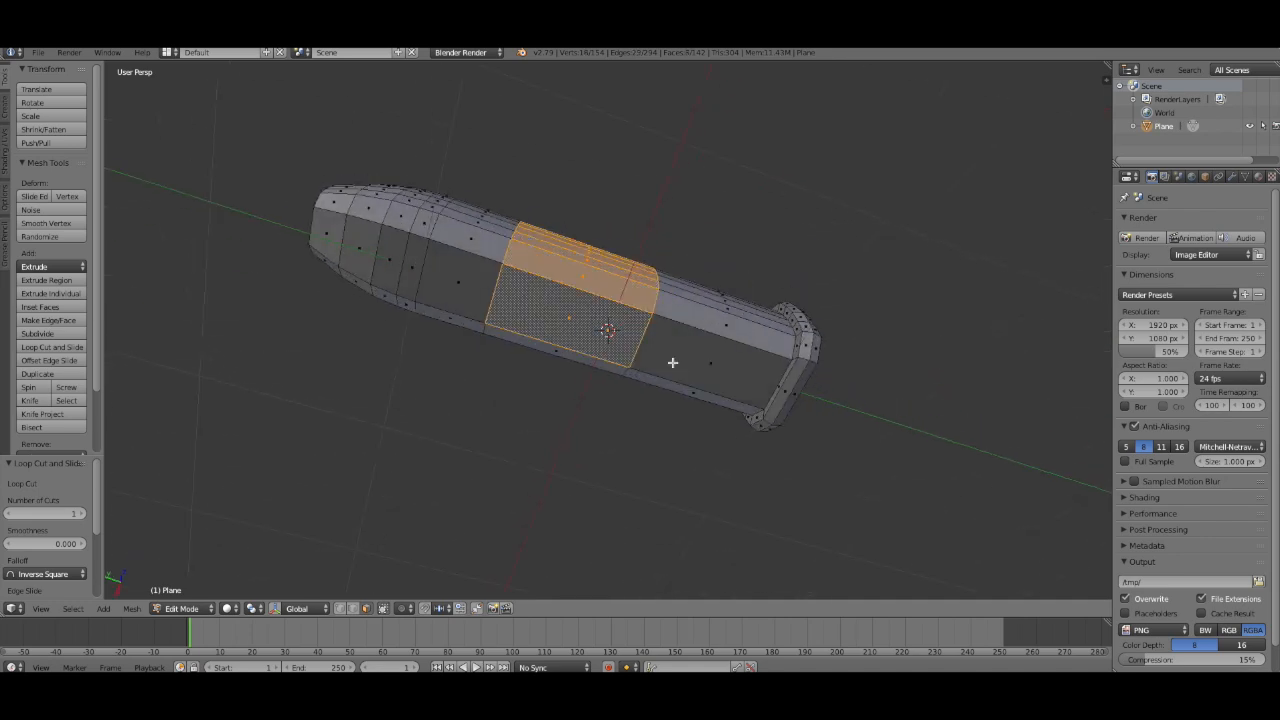
Add the remaining faces of the middle band to the selection so the full ring around the body is selected
middle_drag(671, 363, 712, 302)
right_click(554, 336)
middle_drag(816, 272, 757, 309)
ctrl+right_click(678, 408)
middle_drag(798, 492, 728, 252)
ctrl+right_click(697, 266)
ctrl+right_click(690, 334)
Extrude the selected middle band in place, without any offset
middle_drag(888, 382, 748, 370)
key(e)
right_click(854, 343)
Try enlarging the extruded band uniformly, first by 1.075 and again by a larger factor, undoing each scaling
key(s)
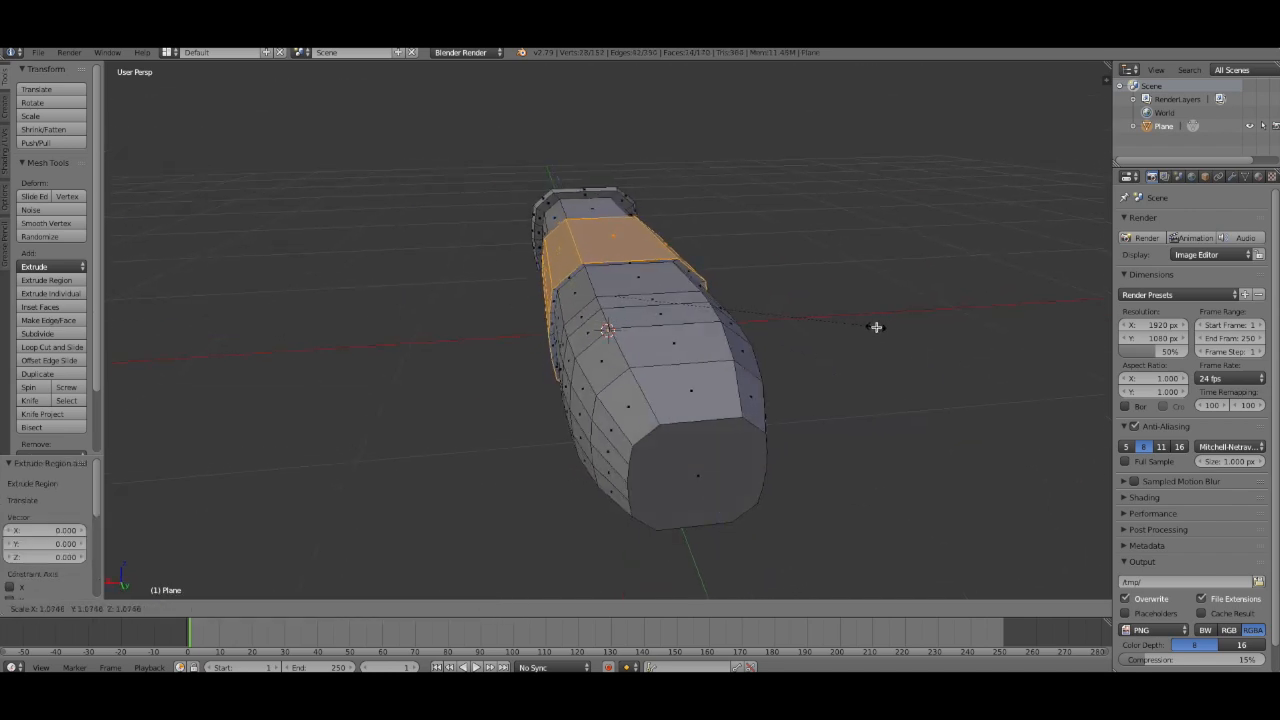
click(877, 326)
middle_drag(874, 326, 775, 368)
scroll(831, 339, up, 5)
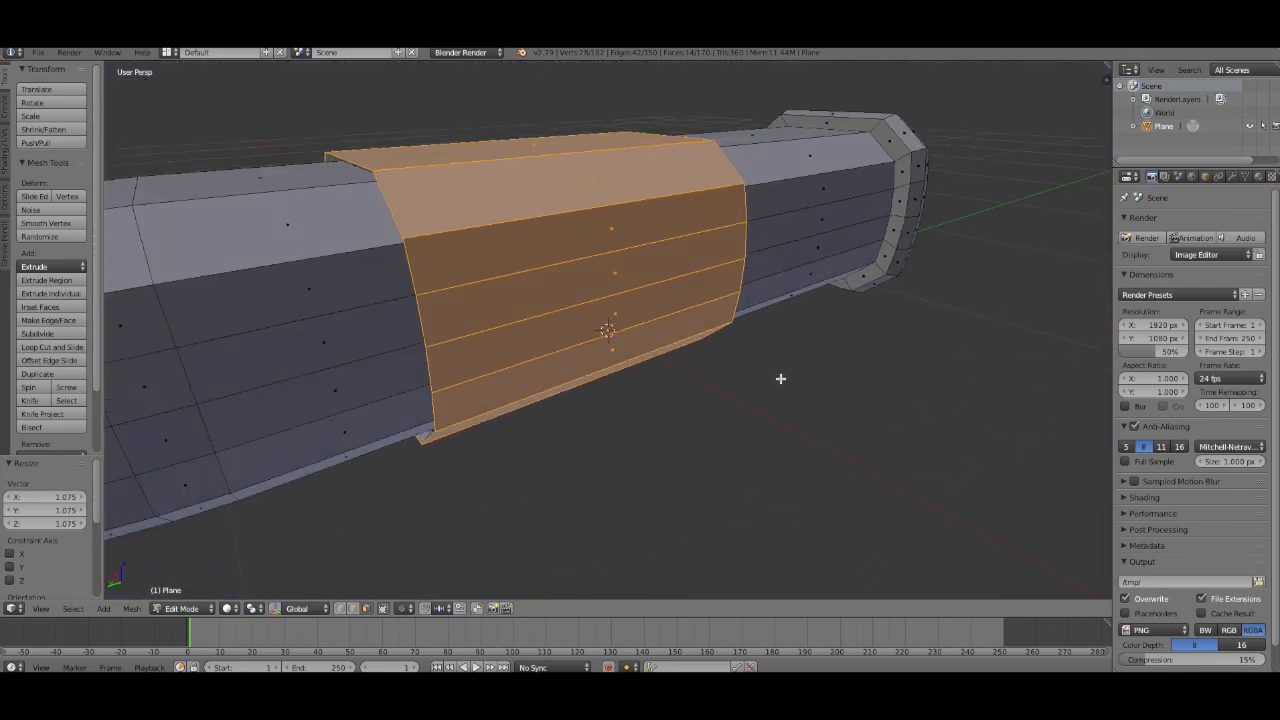
key(ctrl+z)
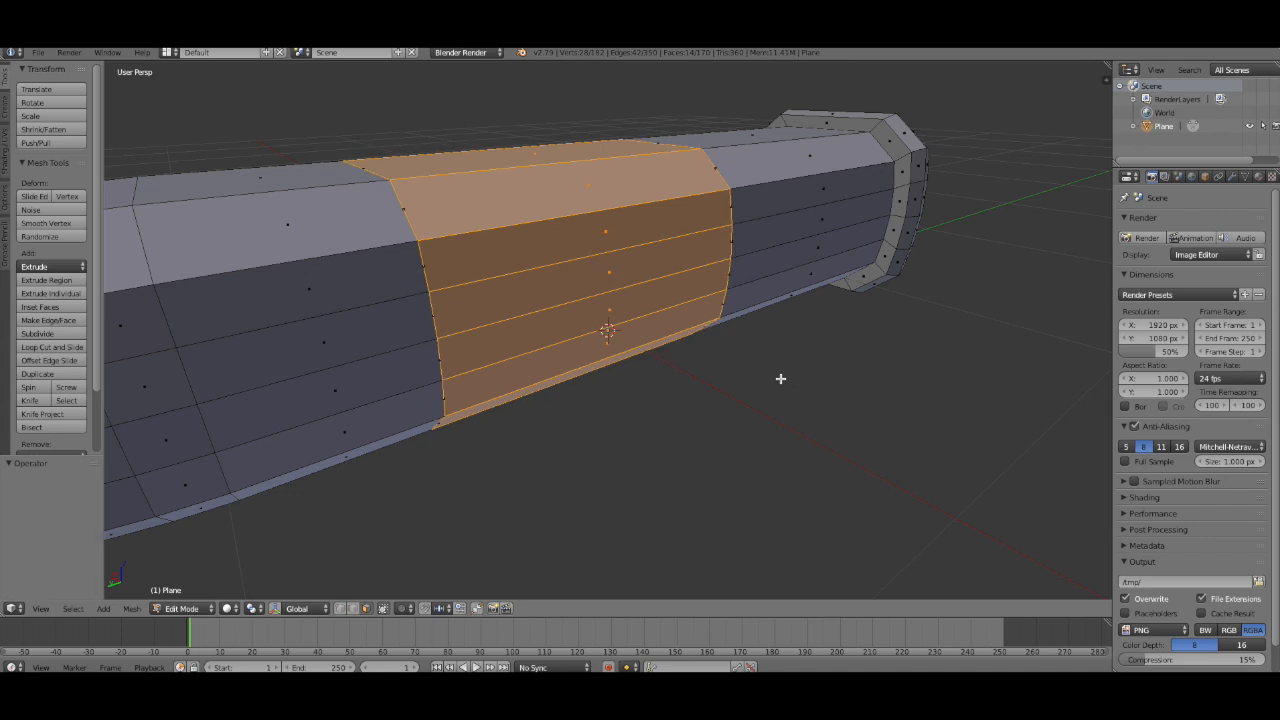
key(s)
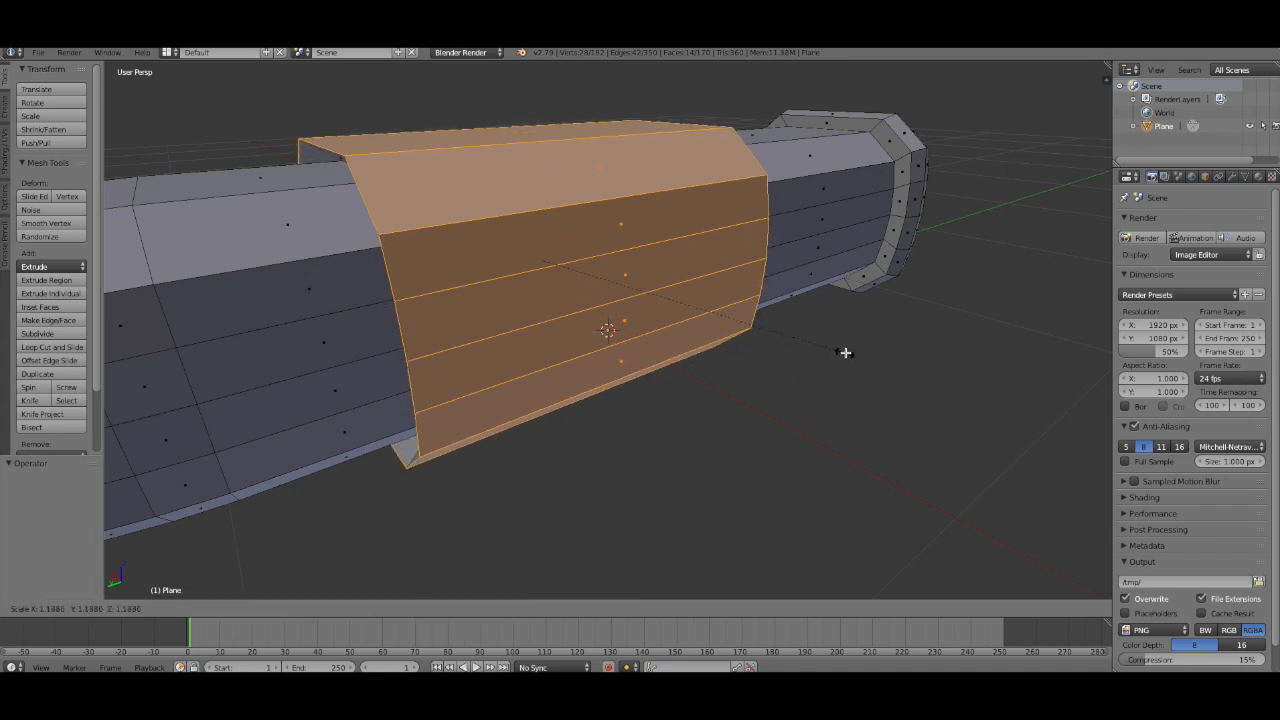
click(840, 353)
key(ctrl+z)
Scale the extruded band by 1.118 in X and Z only, with the Y axis locked
key(s)
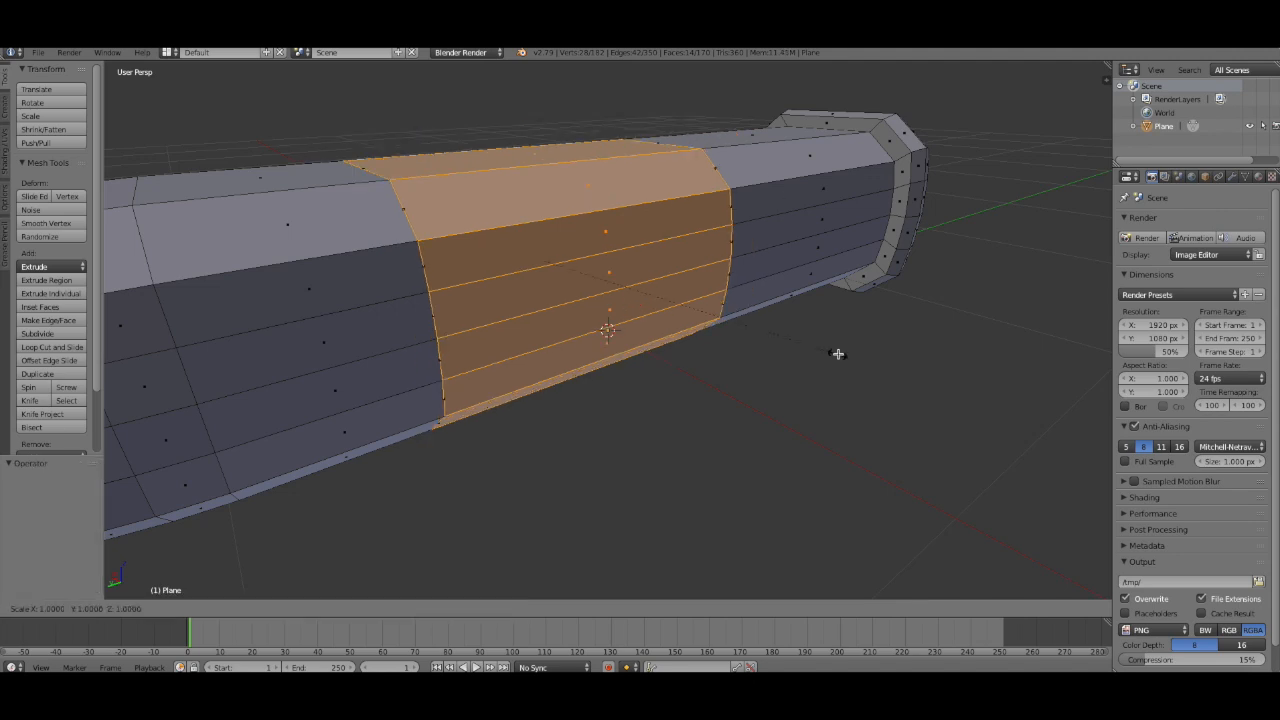
key(shift+y)
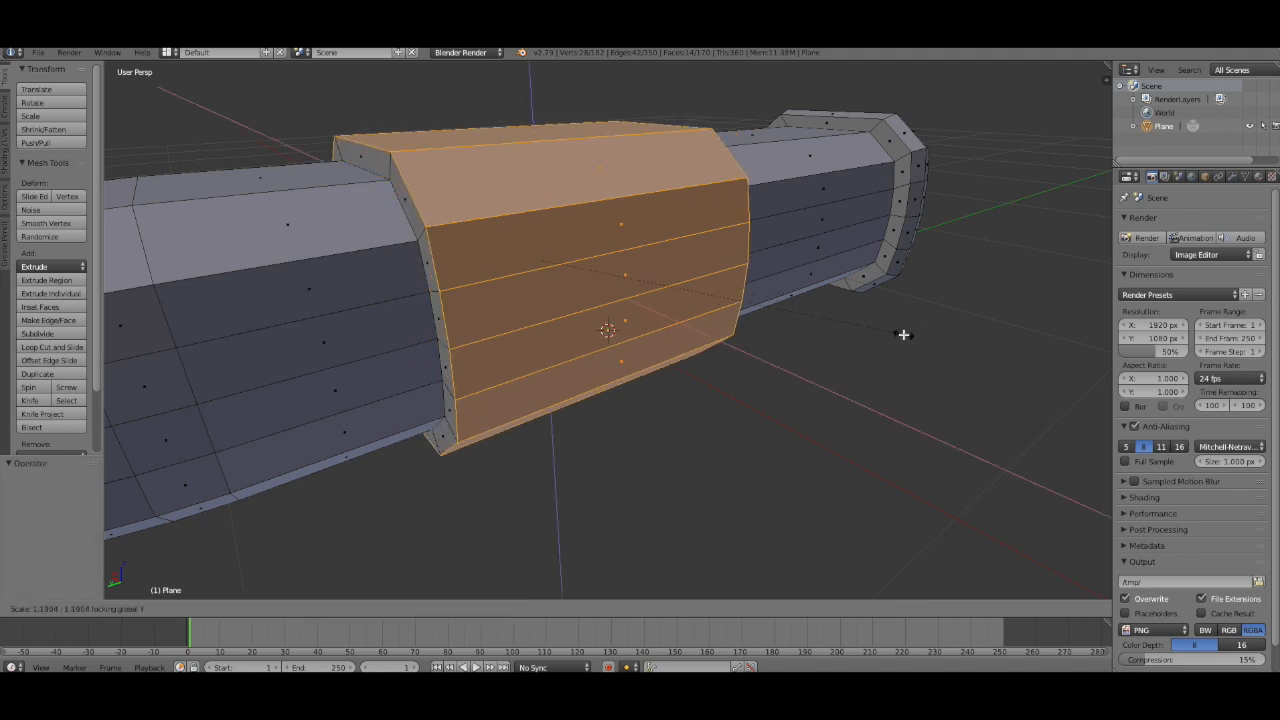
click(880, 339)
Try extruding the raised band in place again and scaling it by 0.962 with X locked, and undo it
middle_drag(684, 468, 911, 477)
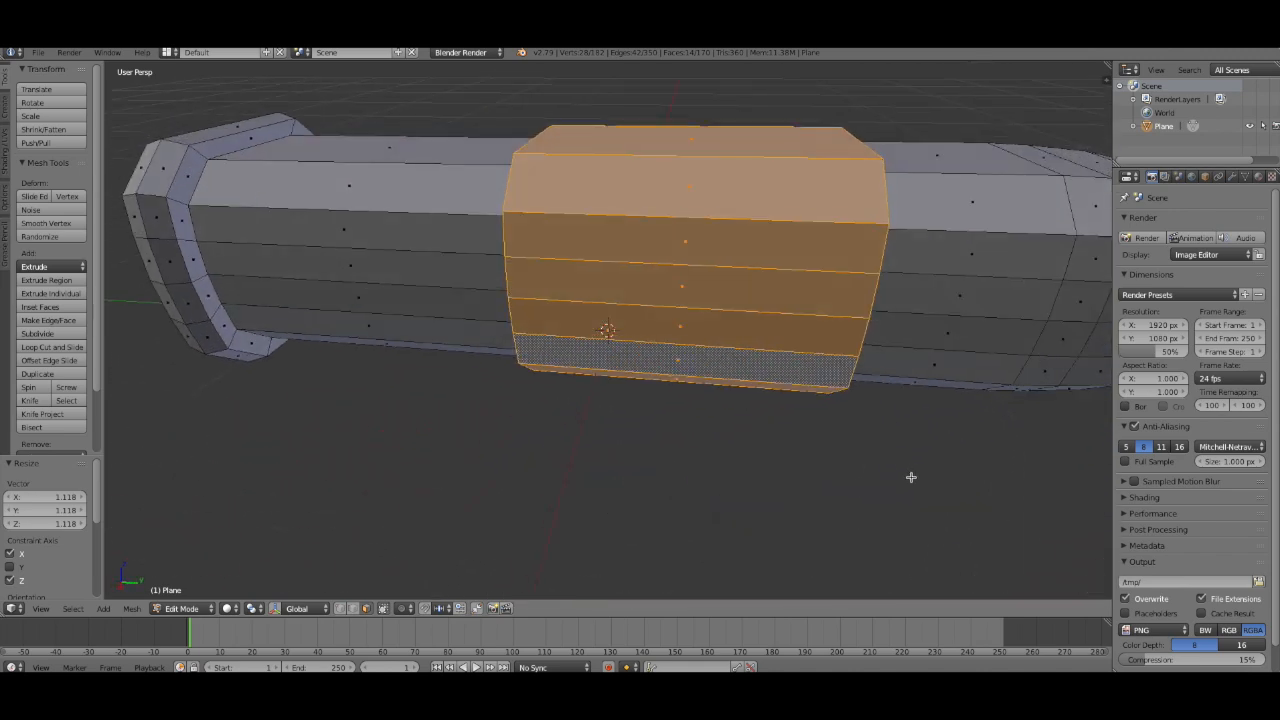
key(e)
key(Escape)
key(s)
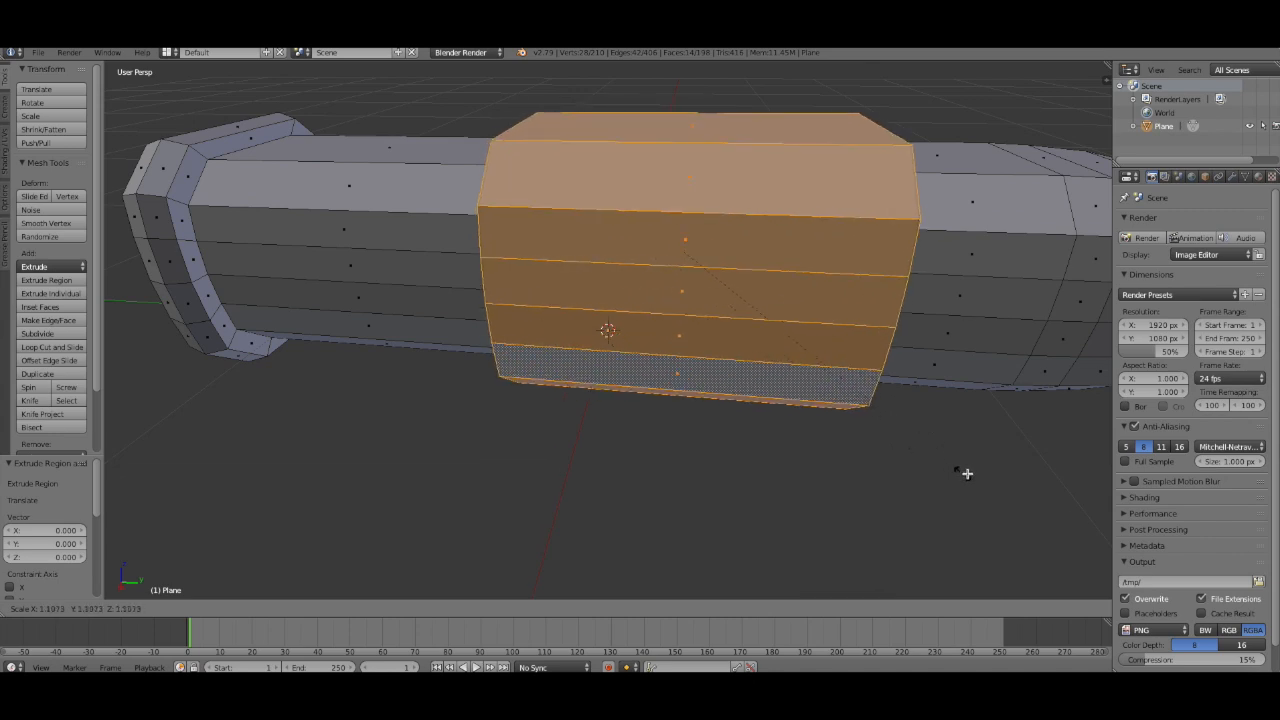
key(shift+x)
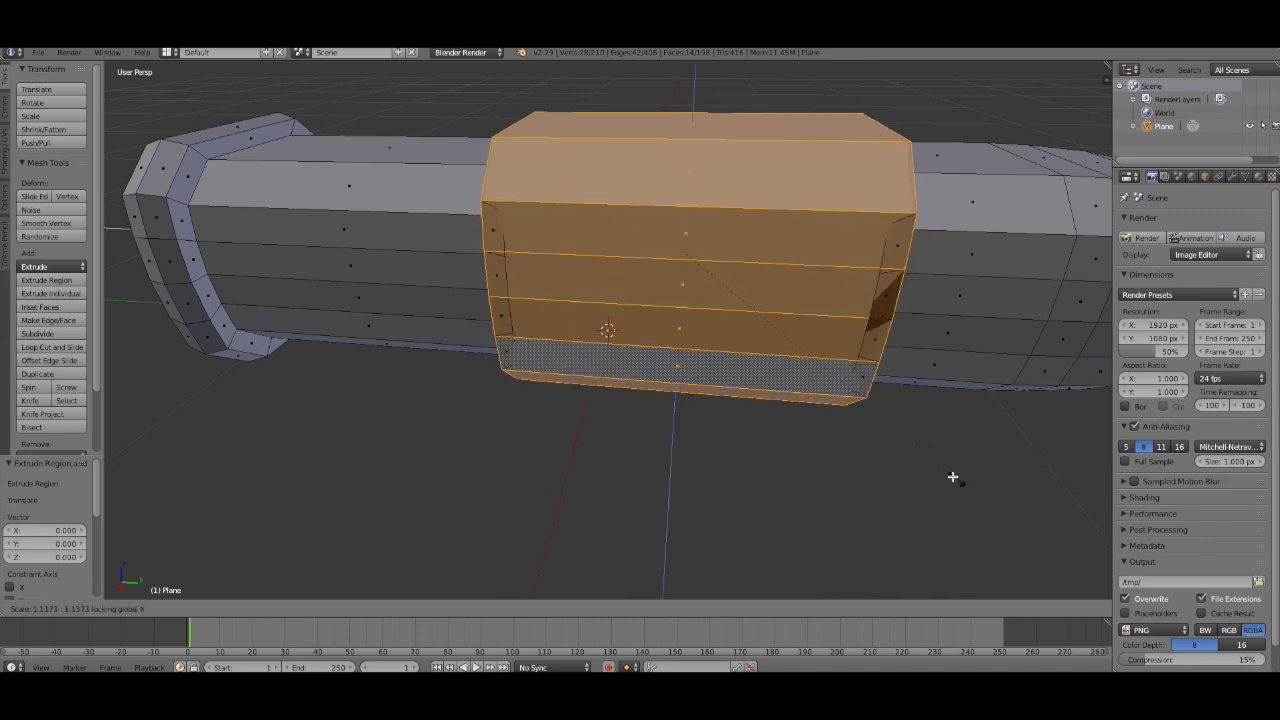
click(952, 403)
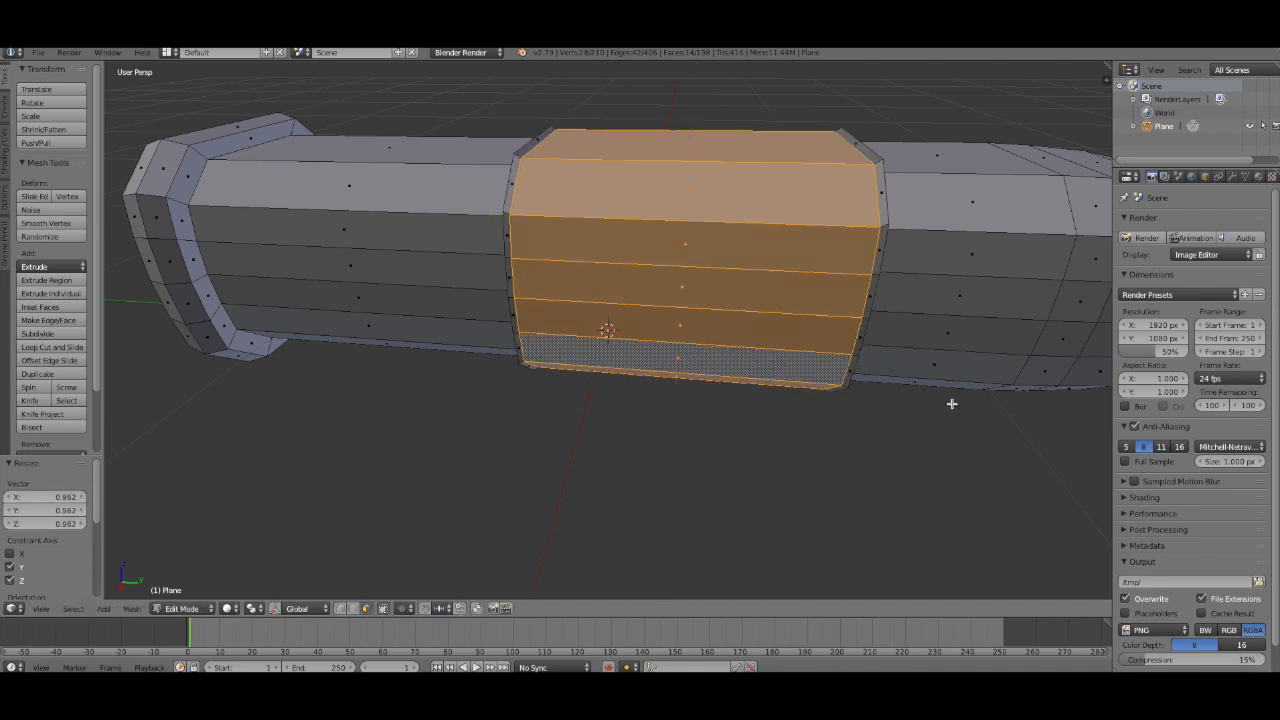
key(ctrl+z)
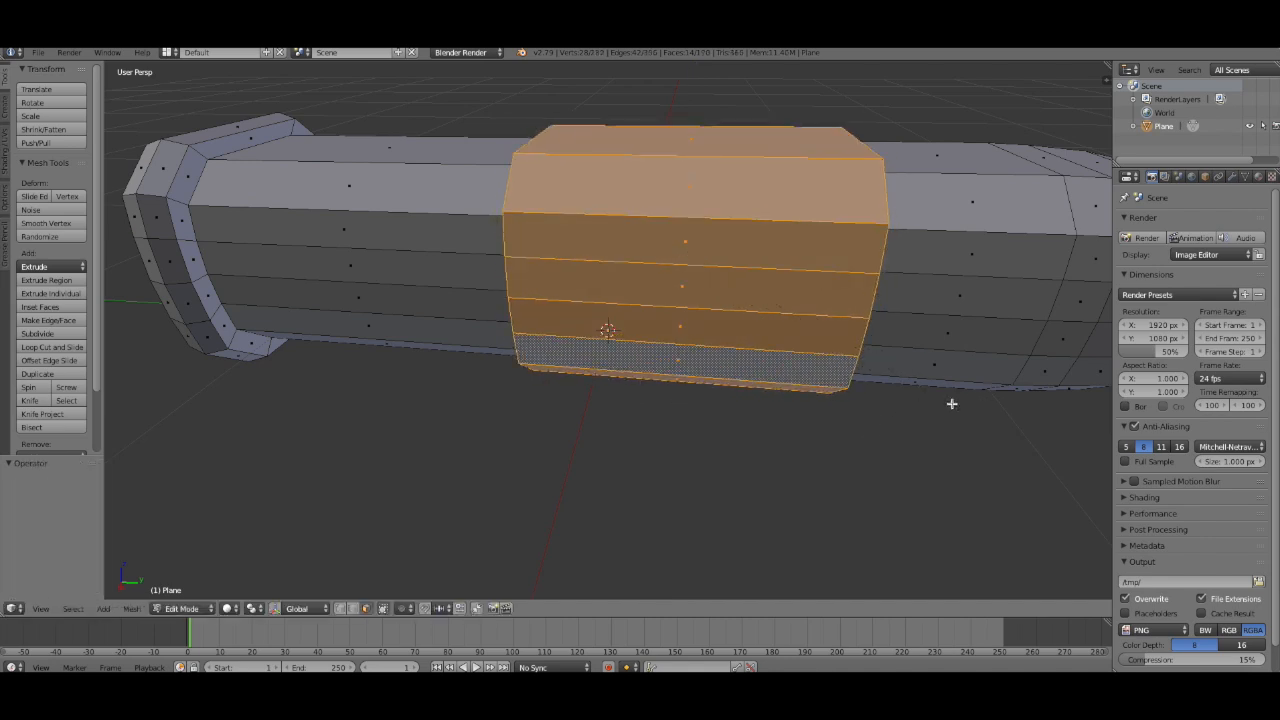
Try scaling the raised band uniformly by 1.014 and extruding it outward, and revert to the band enlarged in X and Z
middle_drag(952, 403, 897, 518)
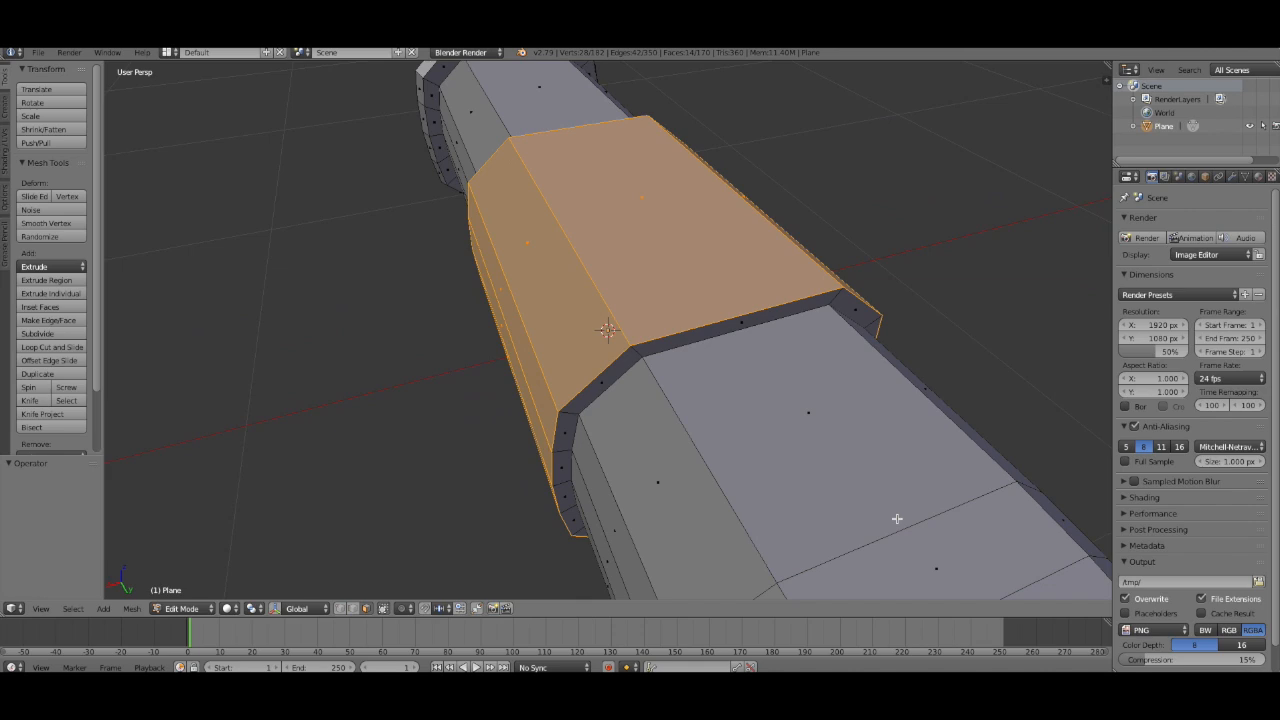
key(s)
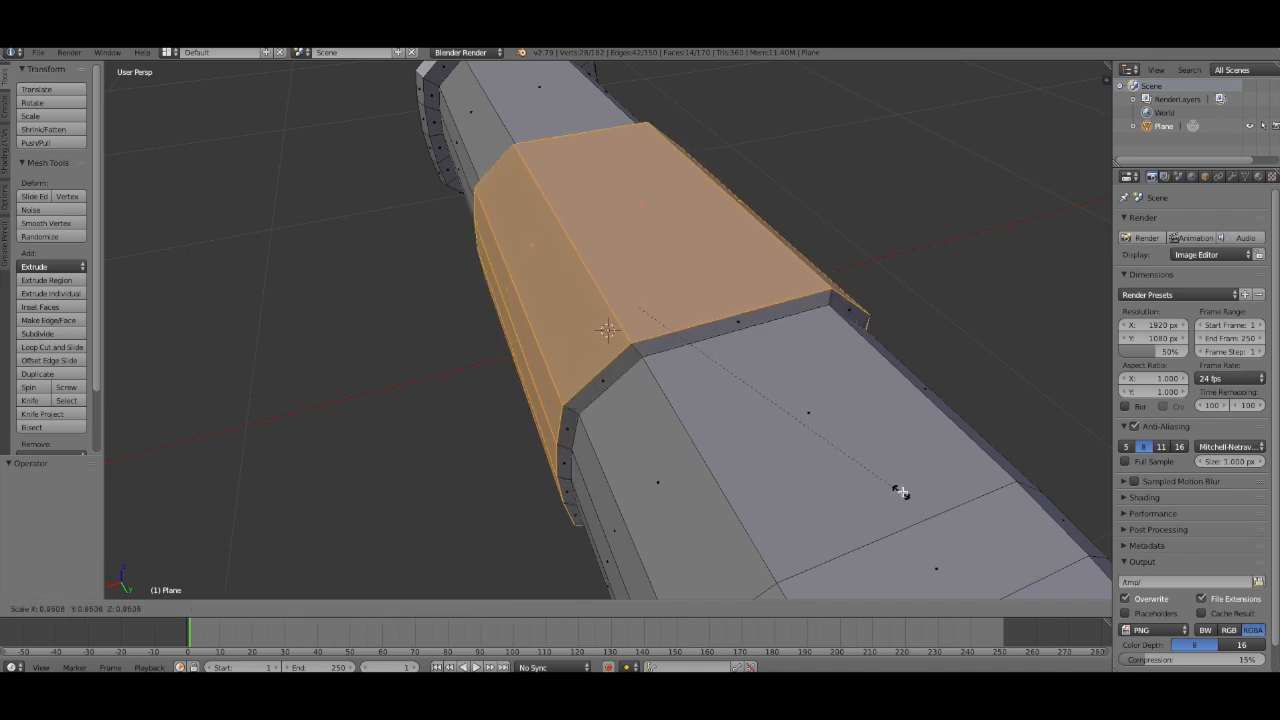
click(917, 495)
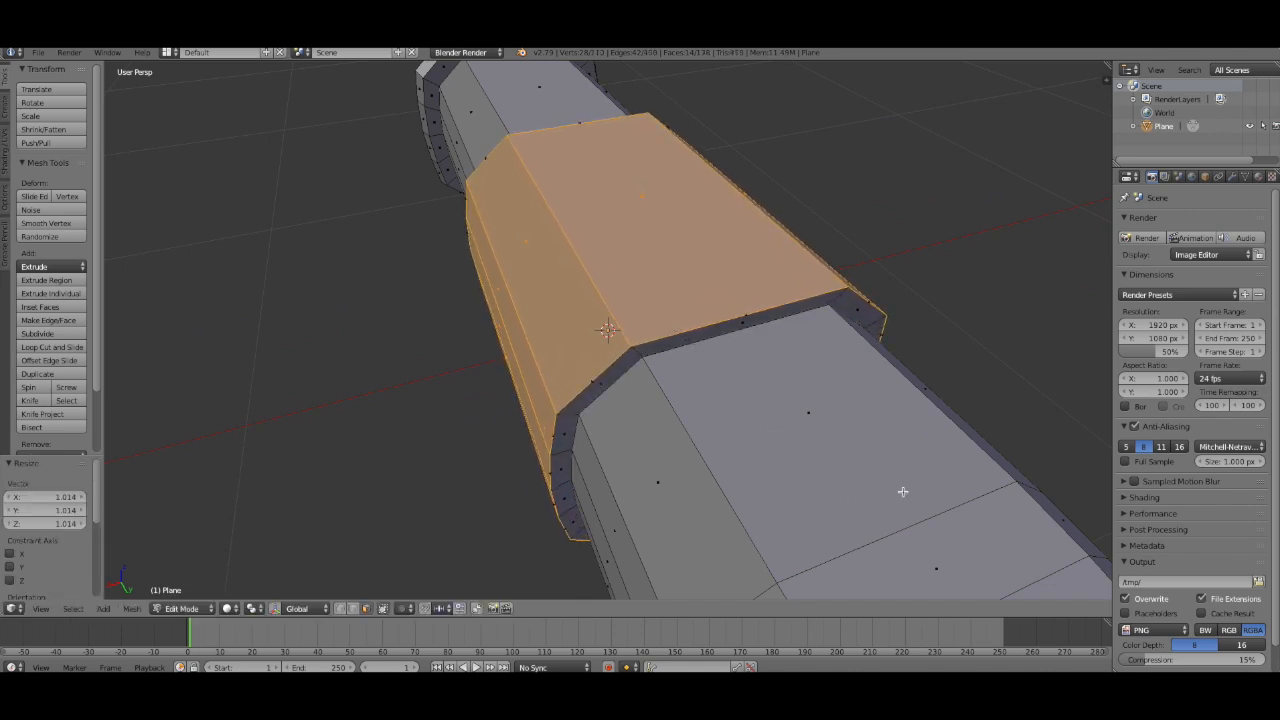
key(e)
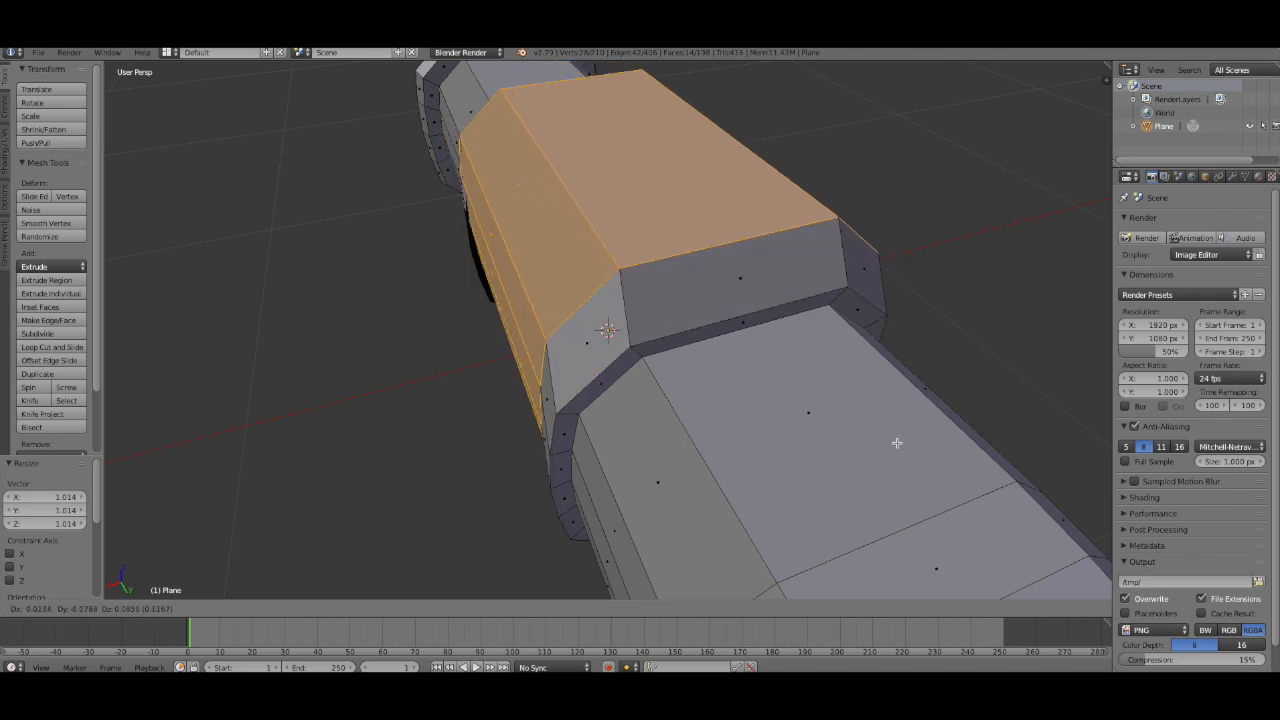
click(903, 484)
key(ctrl+z)
key(ctrl+z)
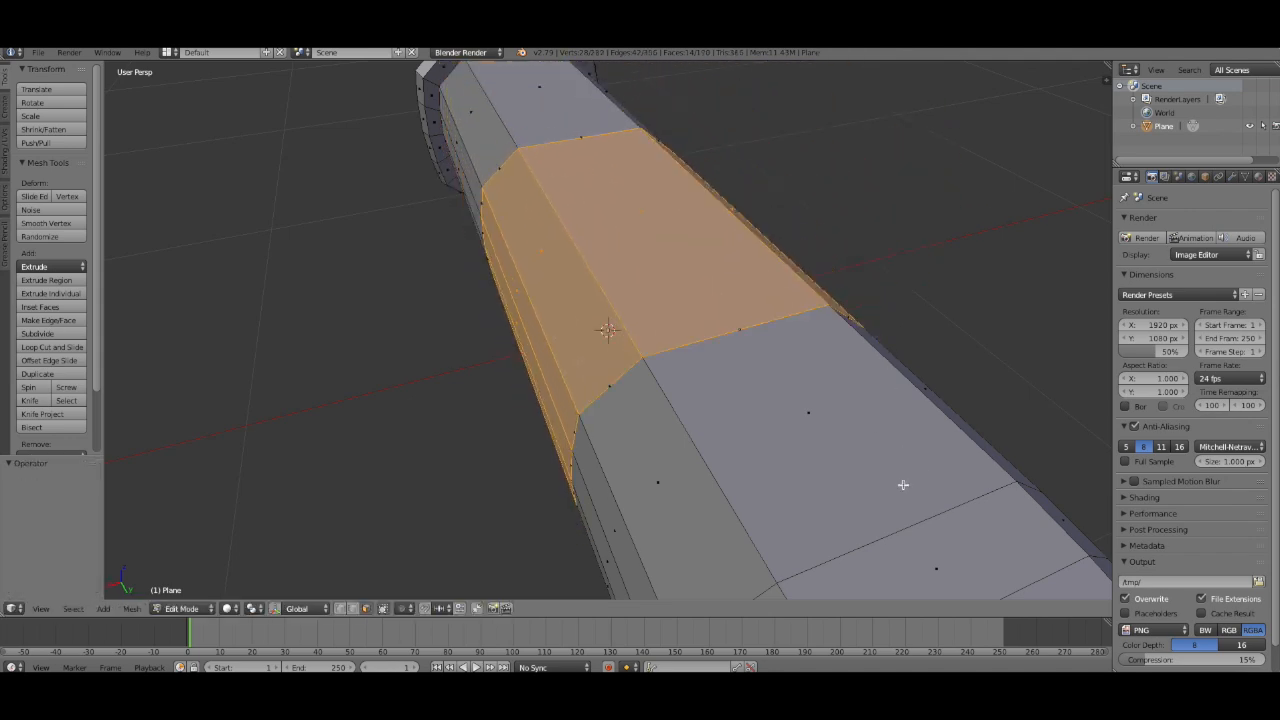
key(ctrl+shift+z)
Extrude the raised band in place, scale it by 1.126 in X and Z with Y locked, and shrink it slightly overall
middle_drag(974, 224, 846, 192)
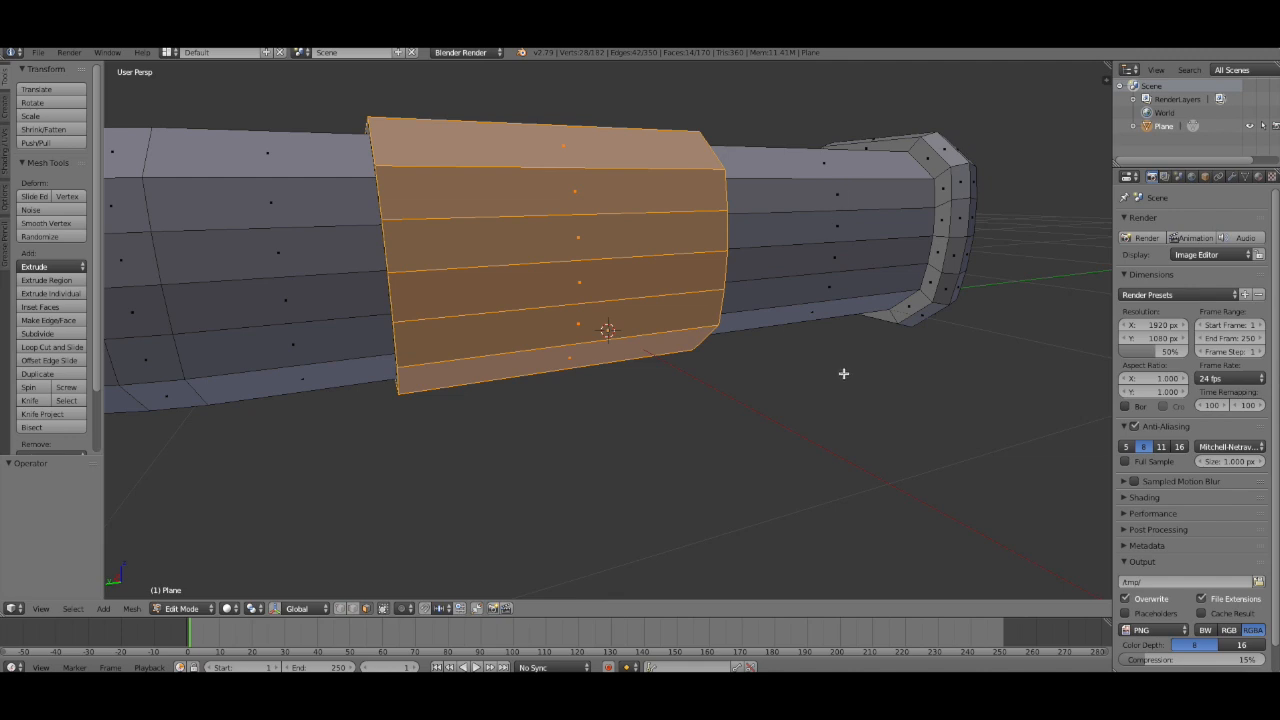
scroll(844, 373, down, 3)
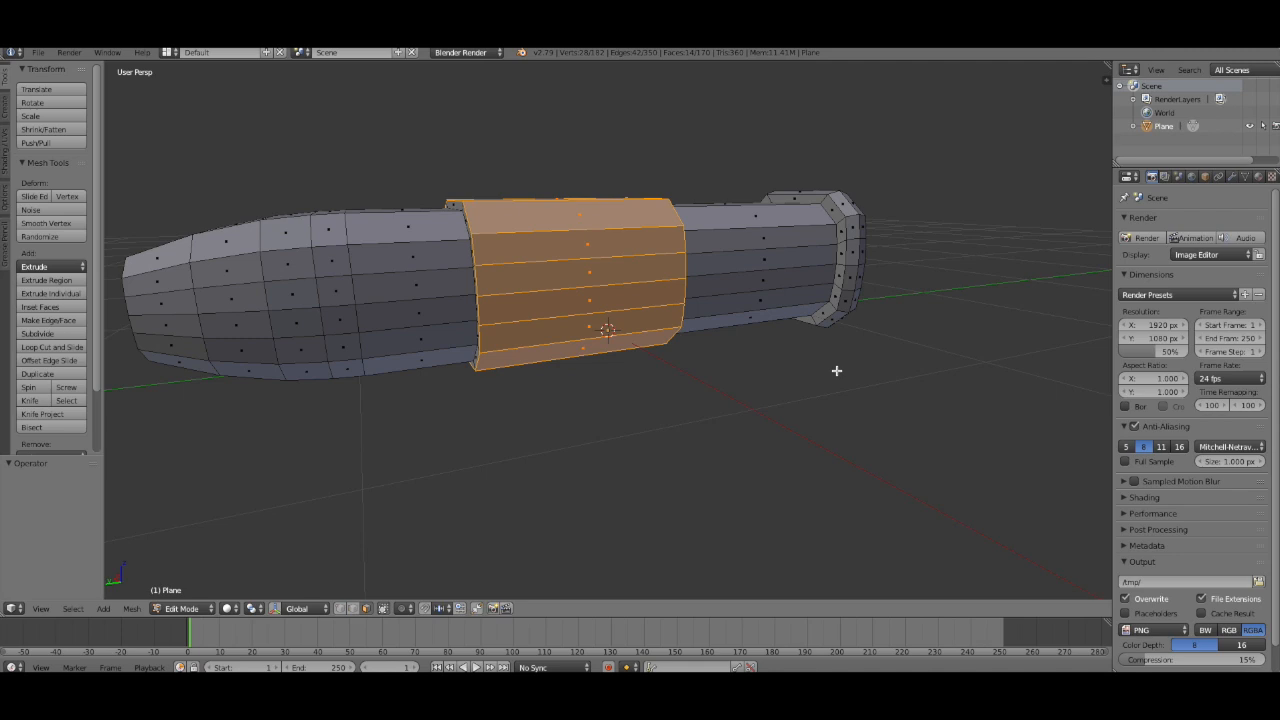
key(e)
right_click(834, 370)
key(s)
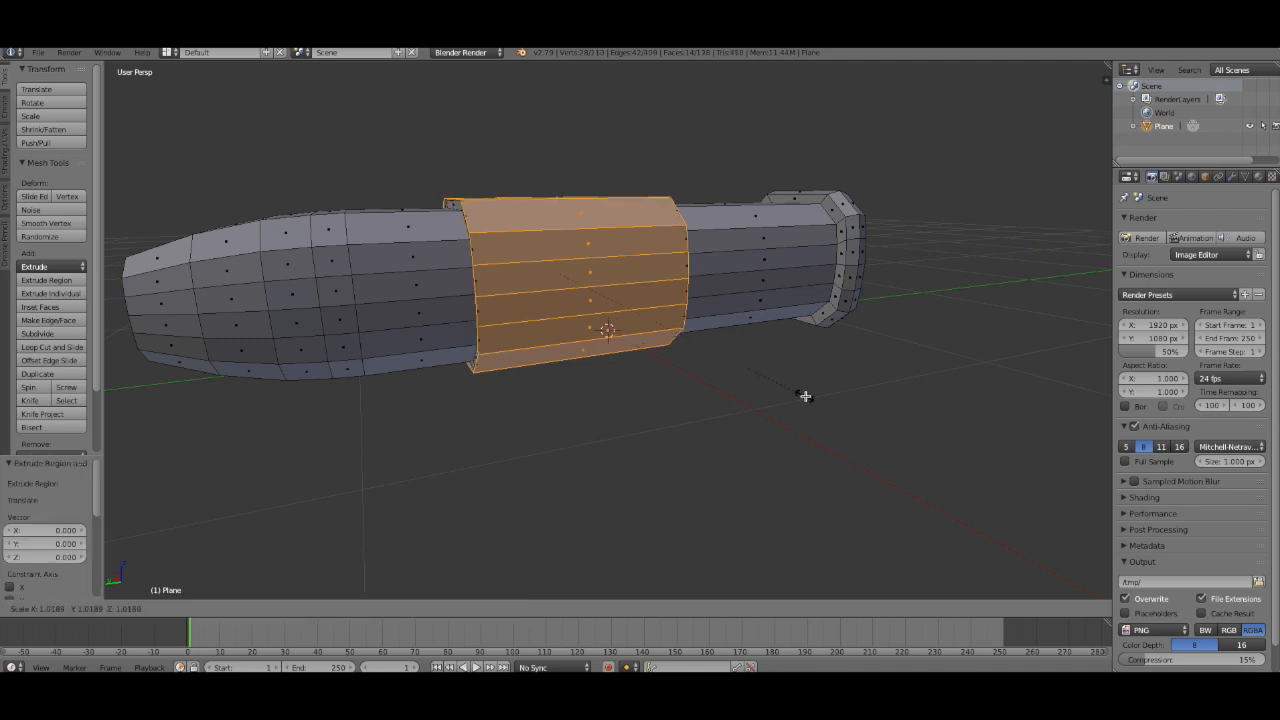
key(shift+x)
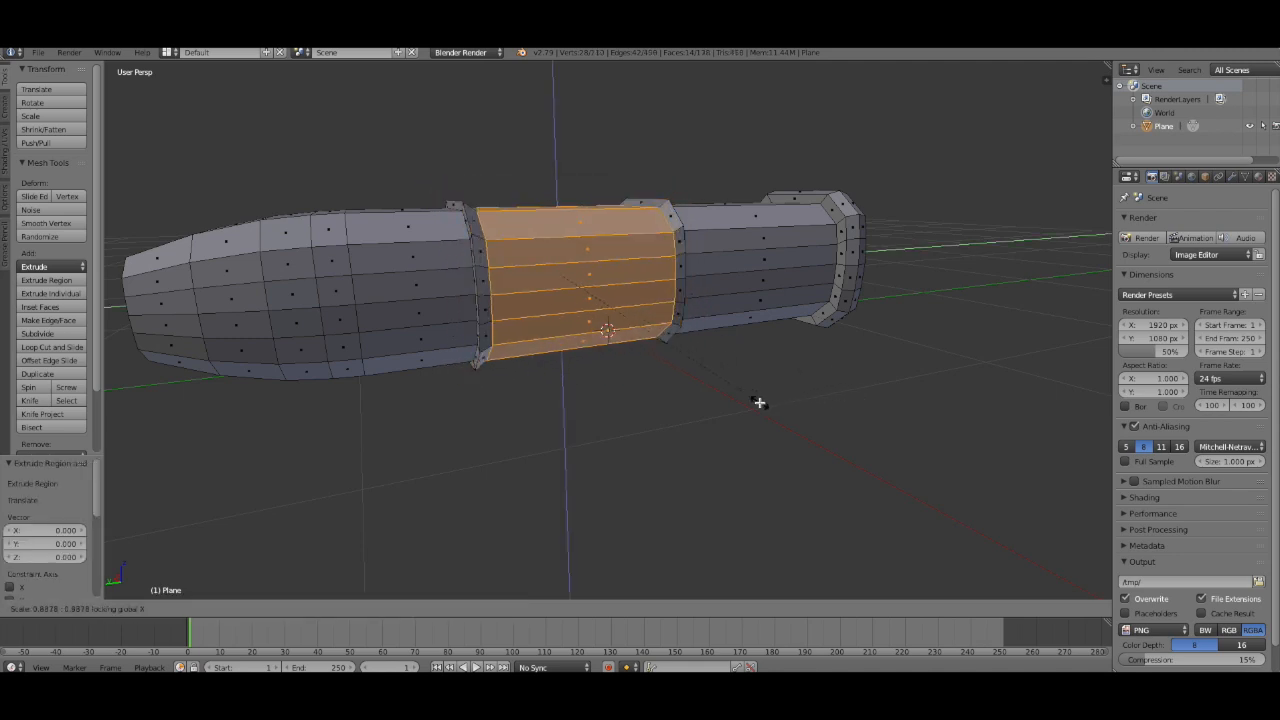
key(shift+y)
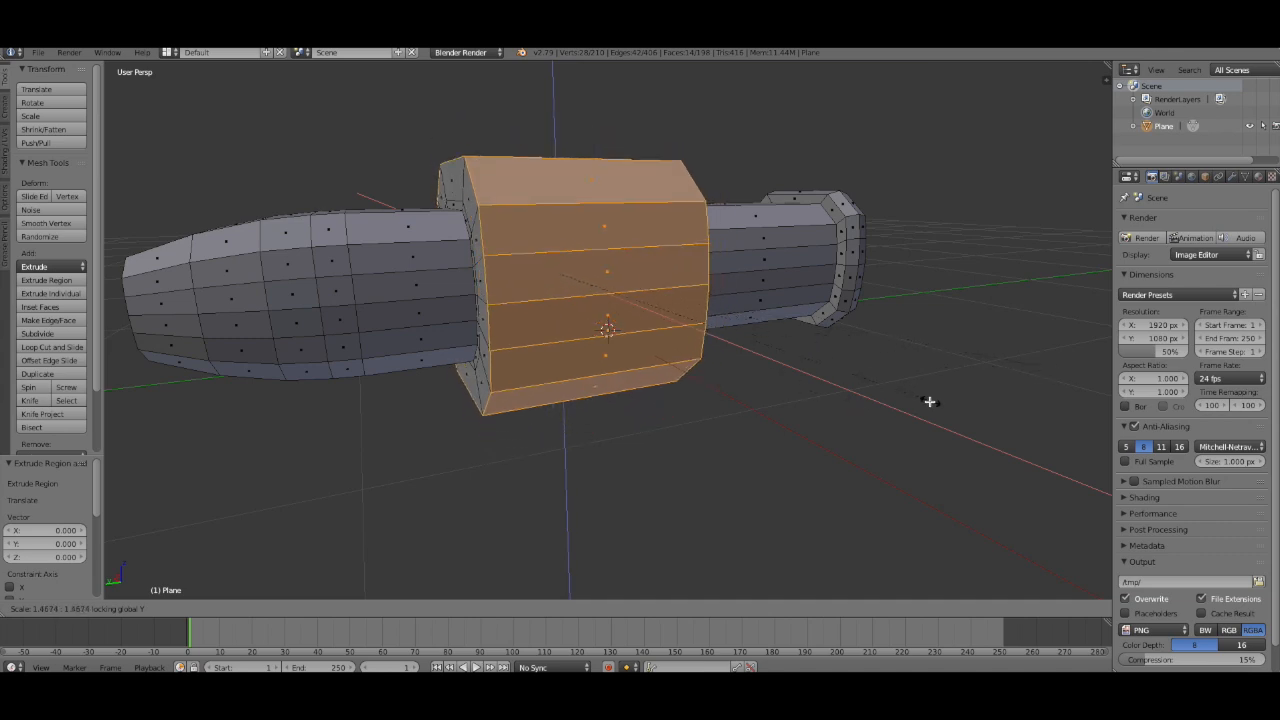
click(816, 430)
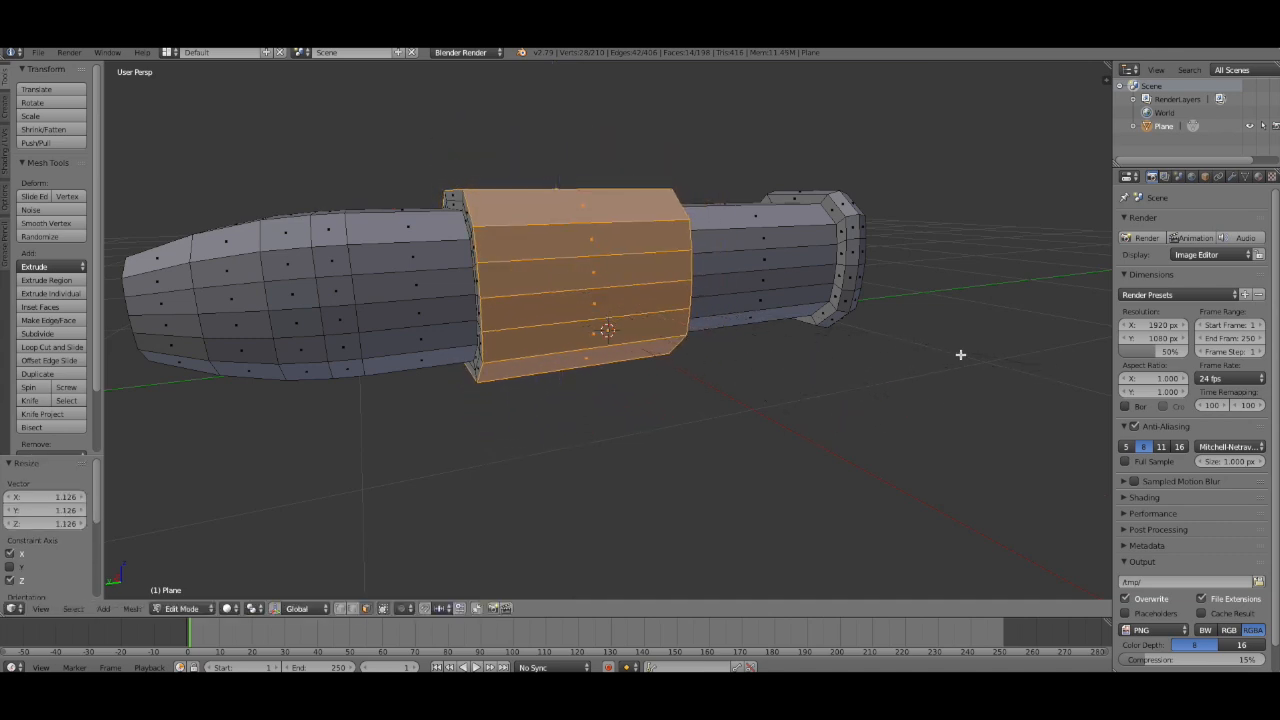
key(s)
click(937, 354)
Extrude the band in place once more and scale it by 1.217 in X and Z, with Y locked
middle_drag(940, 334, 904, 358)
key(e)
right_click(859, 388)
key(s)
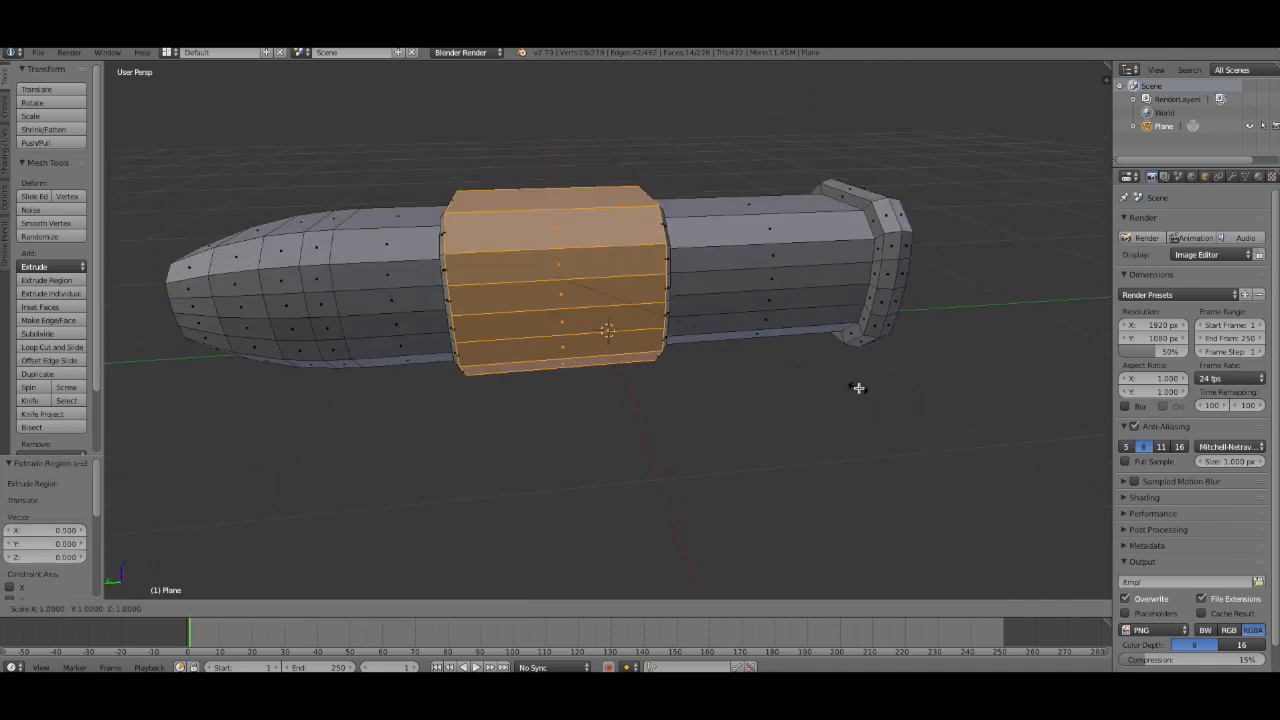
key(shift+y)
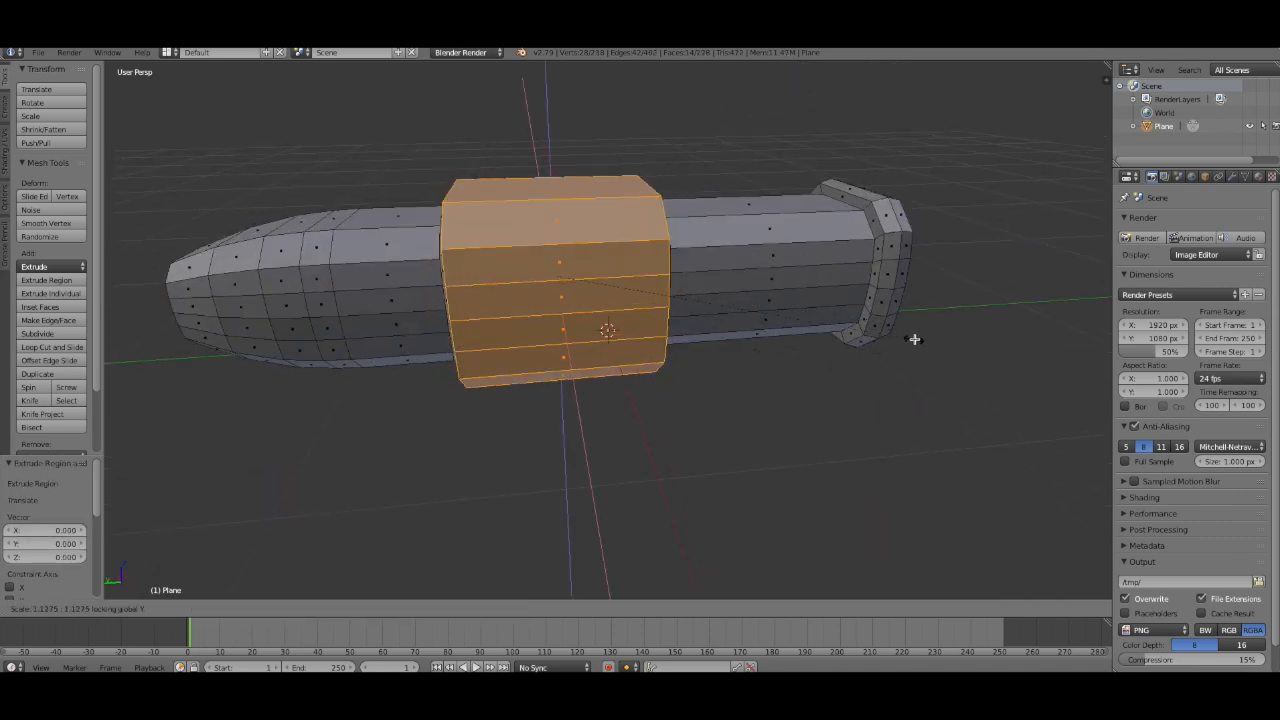
click(943, 343)
Scale the outermost band uniformly by 0.871 to give it sloped shoulders
middle_drag(737, 409, 955, 284)
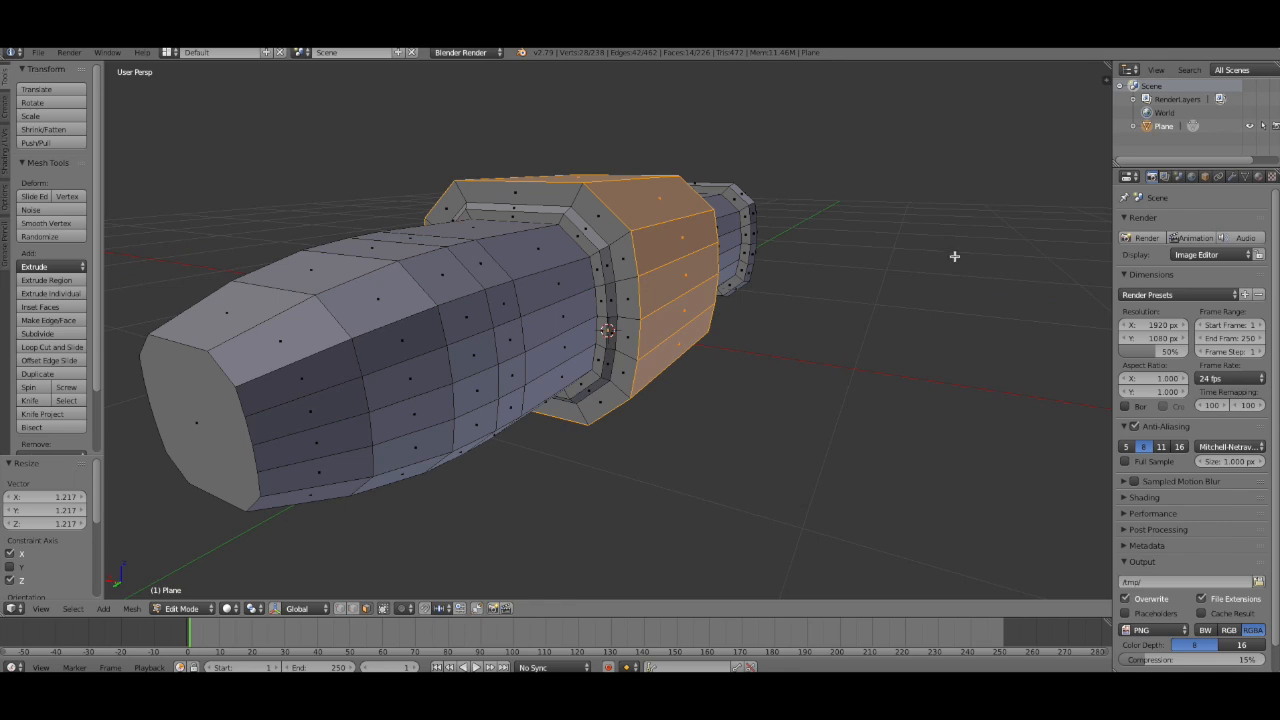
key(s)
click(840, 255)
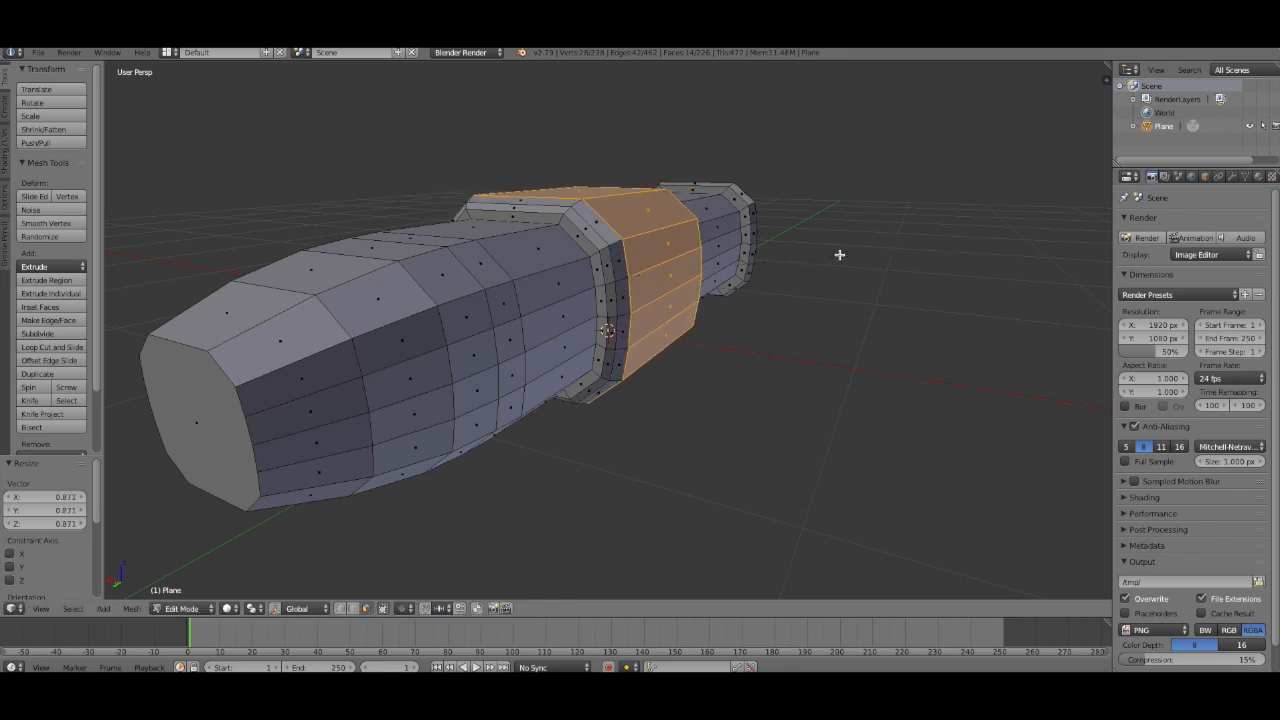
Switch to Object Mode and view the whole model
middle_drag(880, 273, 620, 385)
click(190, 608)
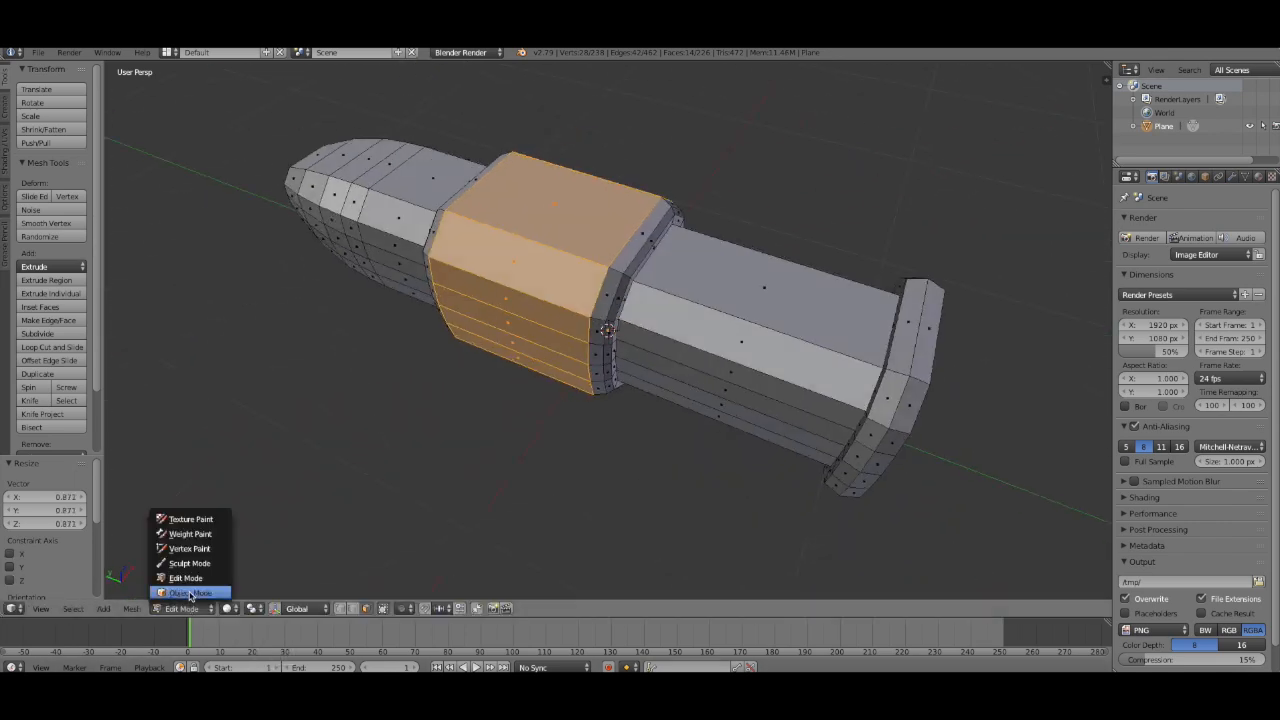
click(198, 592)
scroll(720, 436, down, 4)
middle_drag(718, 436, 575, 444)
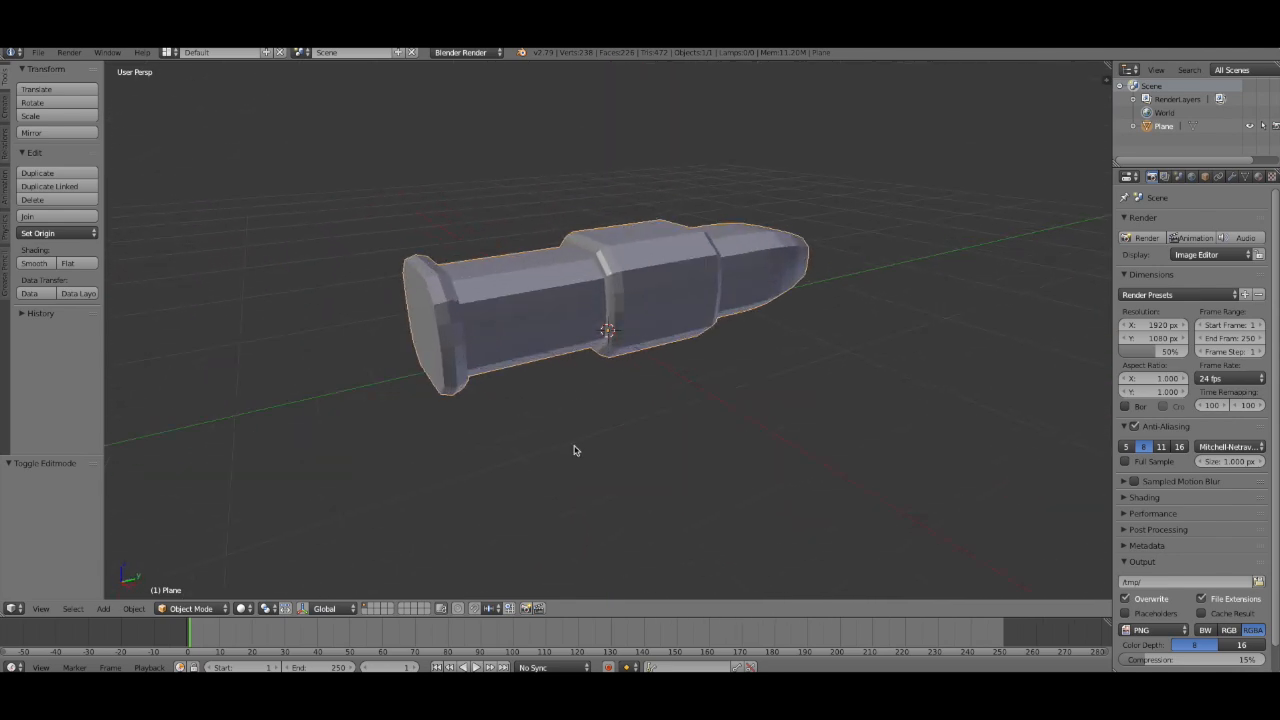
Return to Edit Mode and inset the flat end face of the collar with a thickness of 0.0752
click(190, 608)
click(200, 592)
middle_drag(360, 500, 568, 385)
right_click(526, 306)
key(i)
click(849, 313)
scroll(799, 362, down, 3)
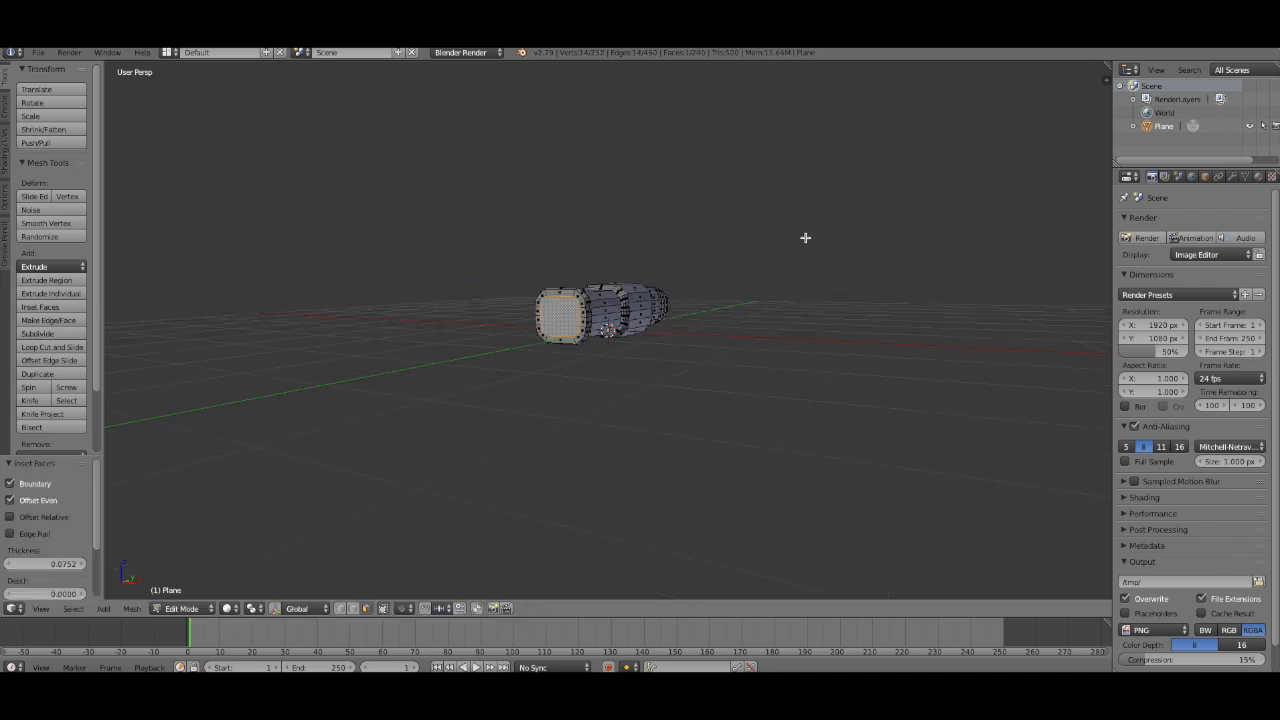
Scale the inset face to 0.157 along X to form a narrow blade profile
scroll(717, 434, up, 3)
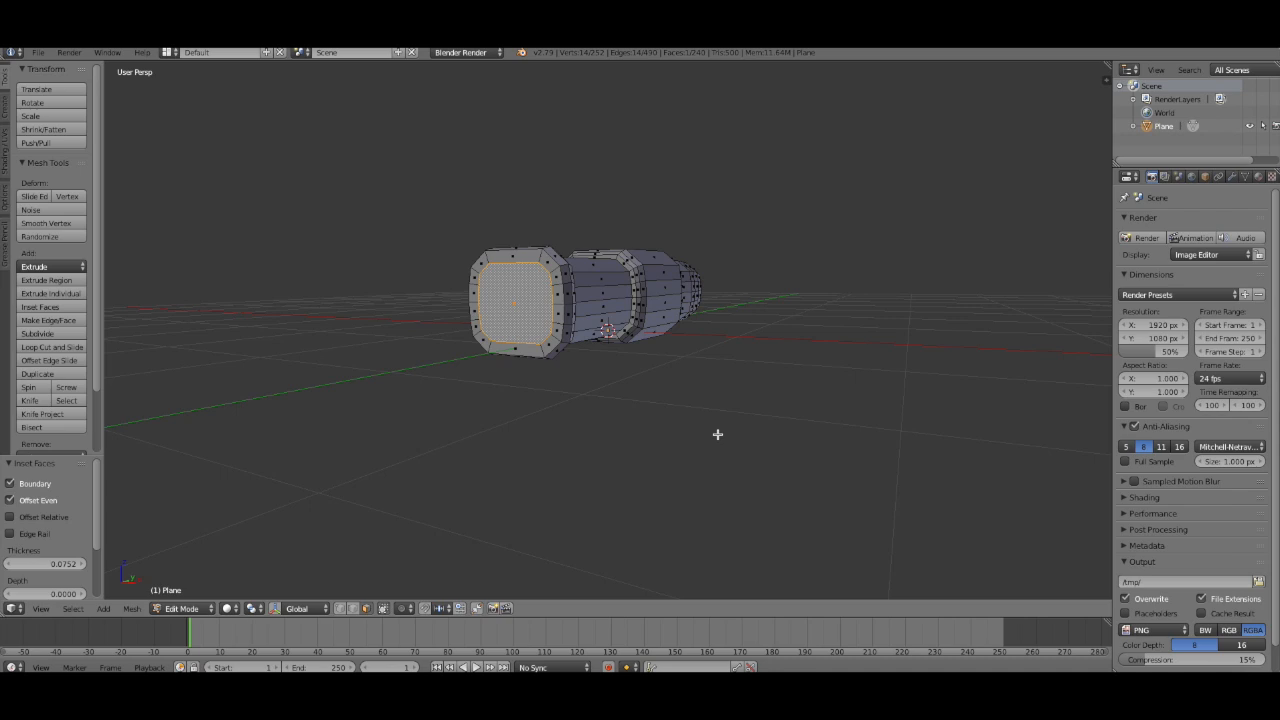
key(s)
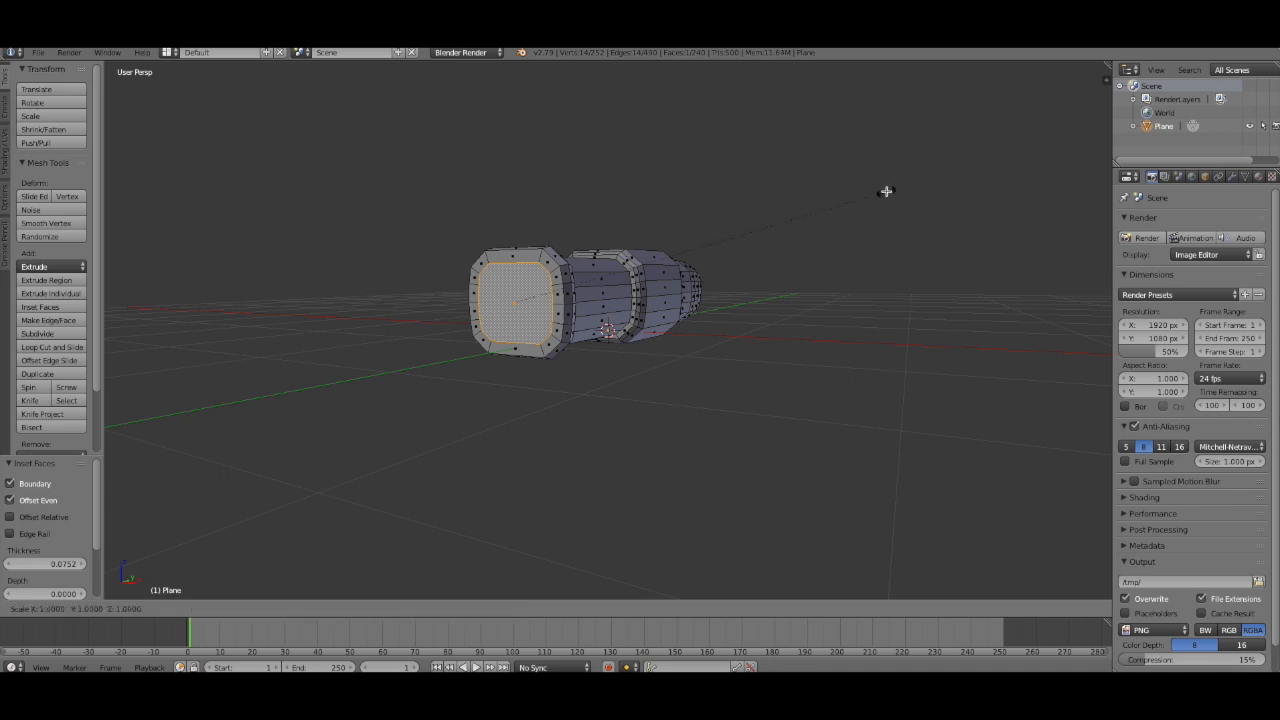
click(525, 250)
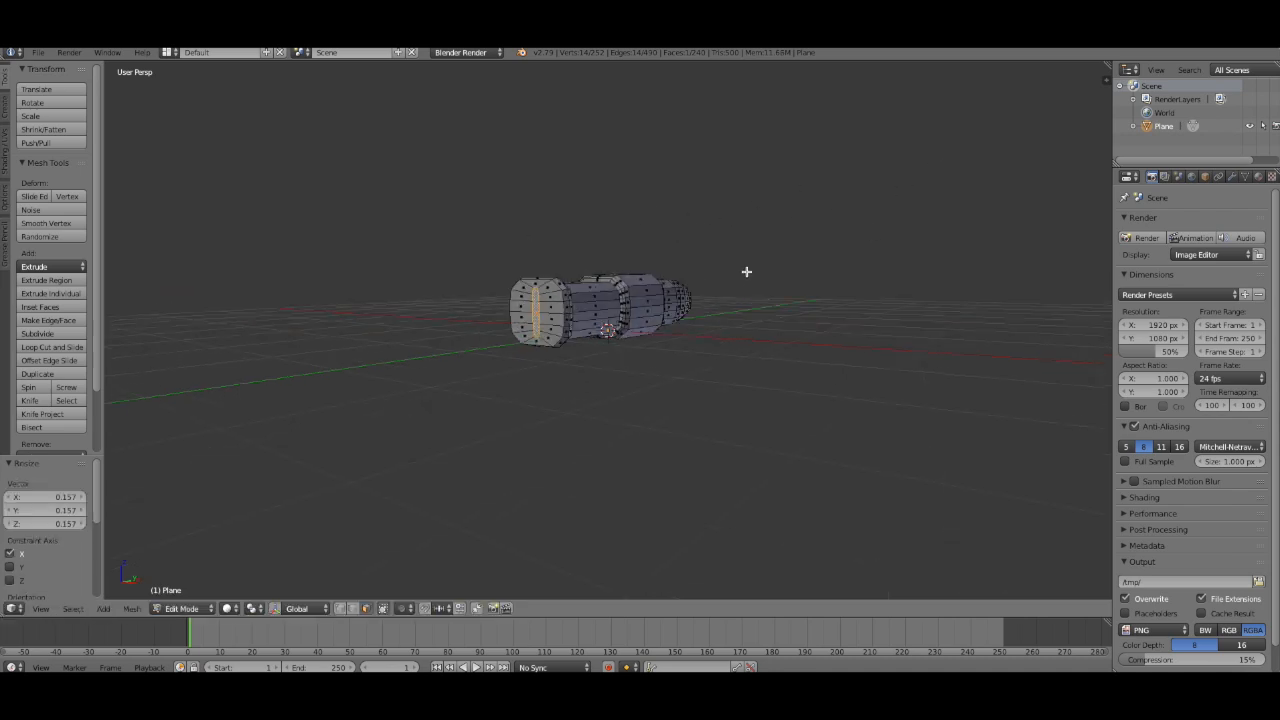
Extrude the narrow face outward by about 3.77 to form a long, flat blade
middle_drag(746, 271, 809, 331)
key(e)
click(290, 449)
scroll(473, 442, down, 5)
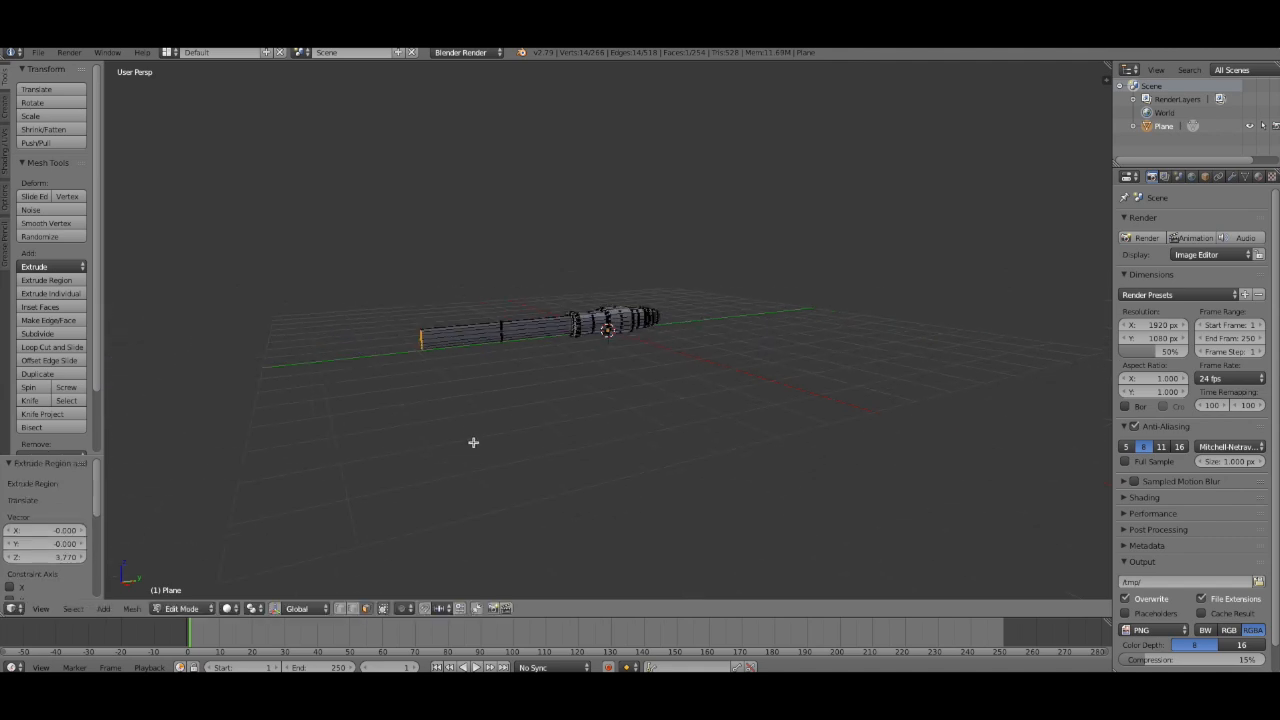
Extrude the blade's end face outward by another 0.171
middle_drag(525, 396, 615, 412)
key(e)
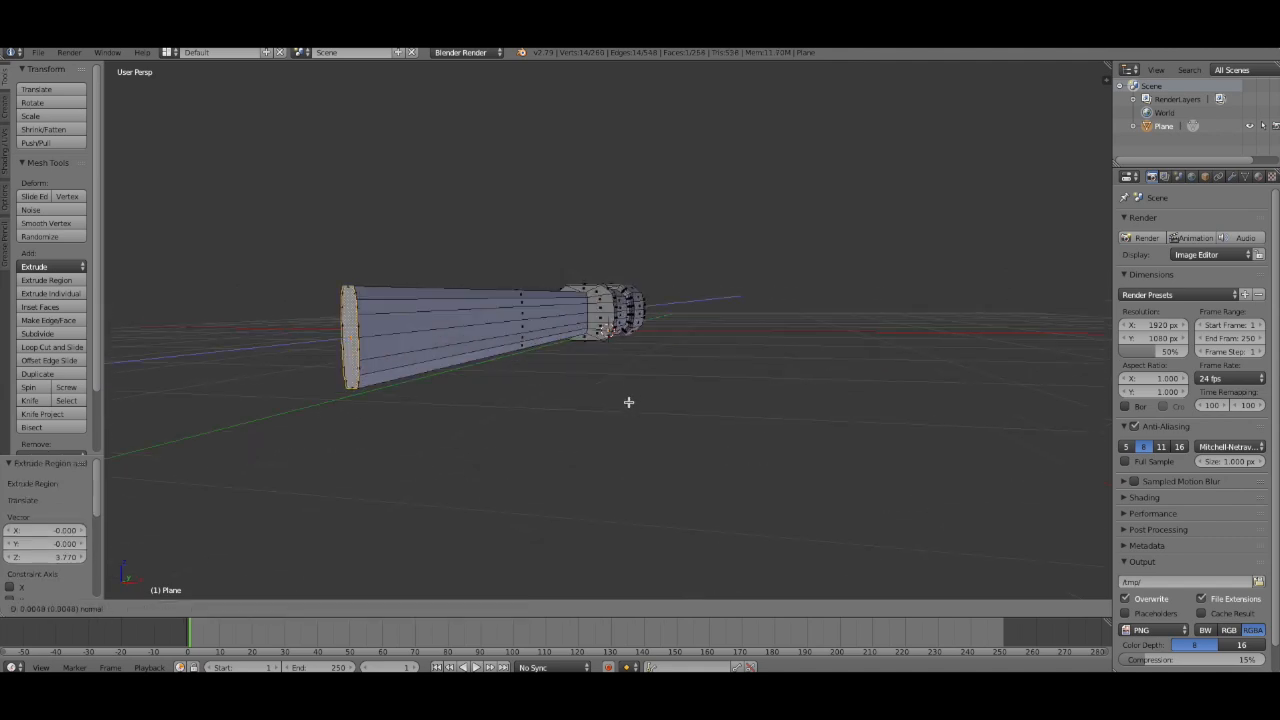
click(610, 416)
middle_drag(617, 426, 632, 432)
Select the chain of edges along one long side of the blade's end face and move it about -0.022 in X
right_click(506, 398)
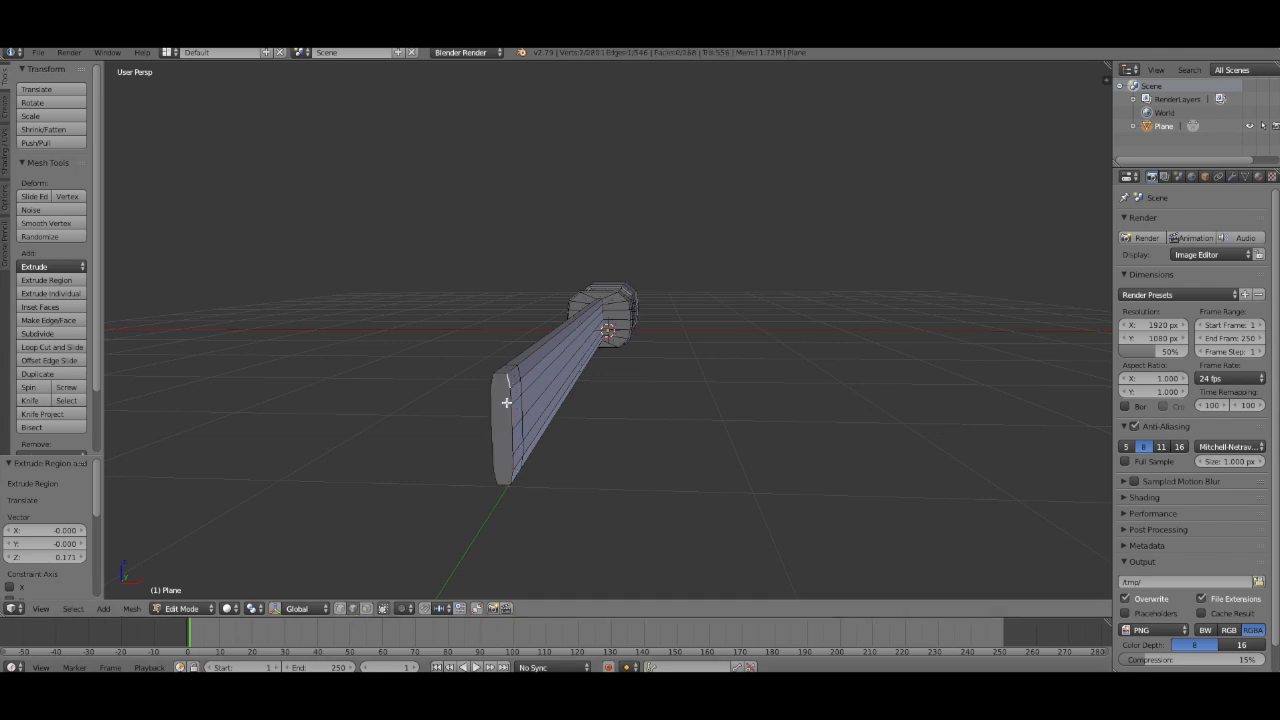
ctrl+right_click(518, 434)
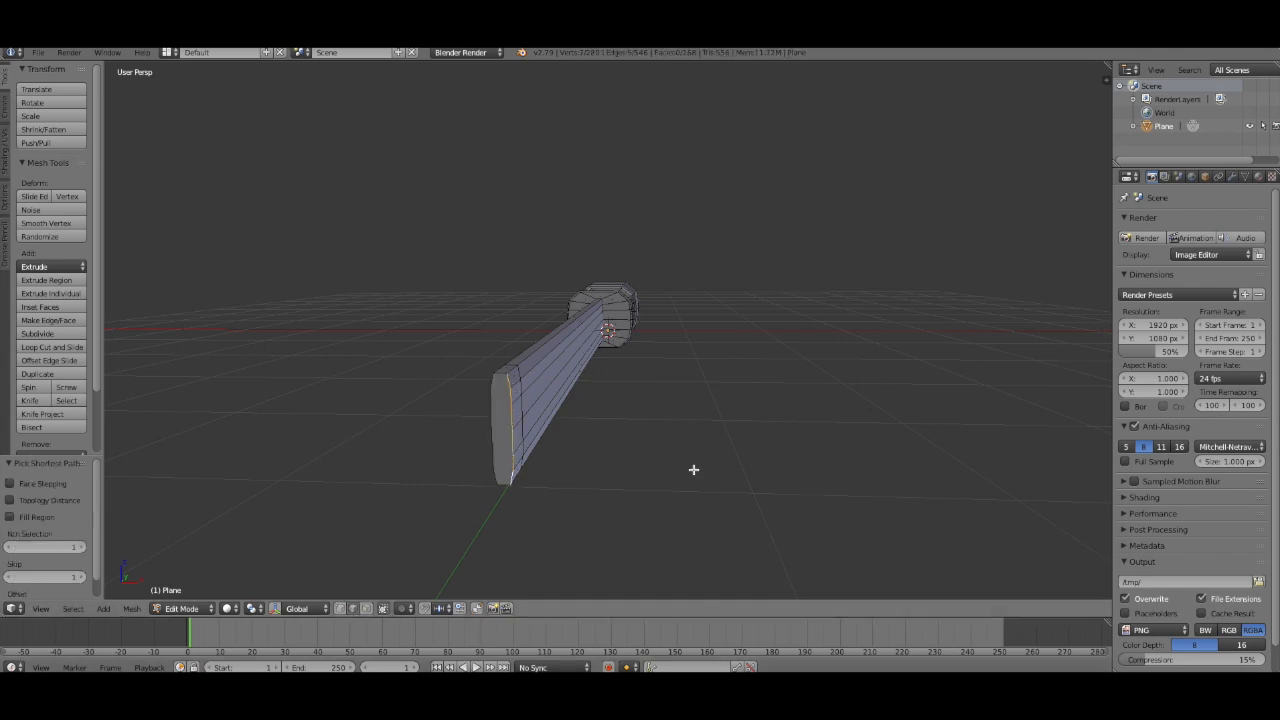
key(g)
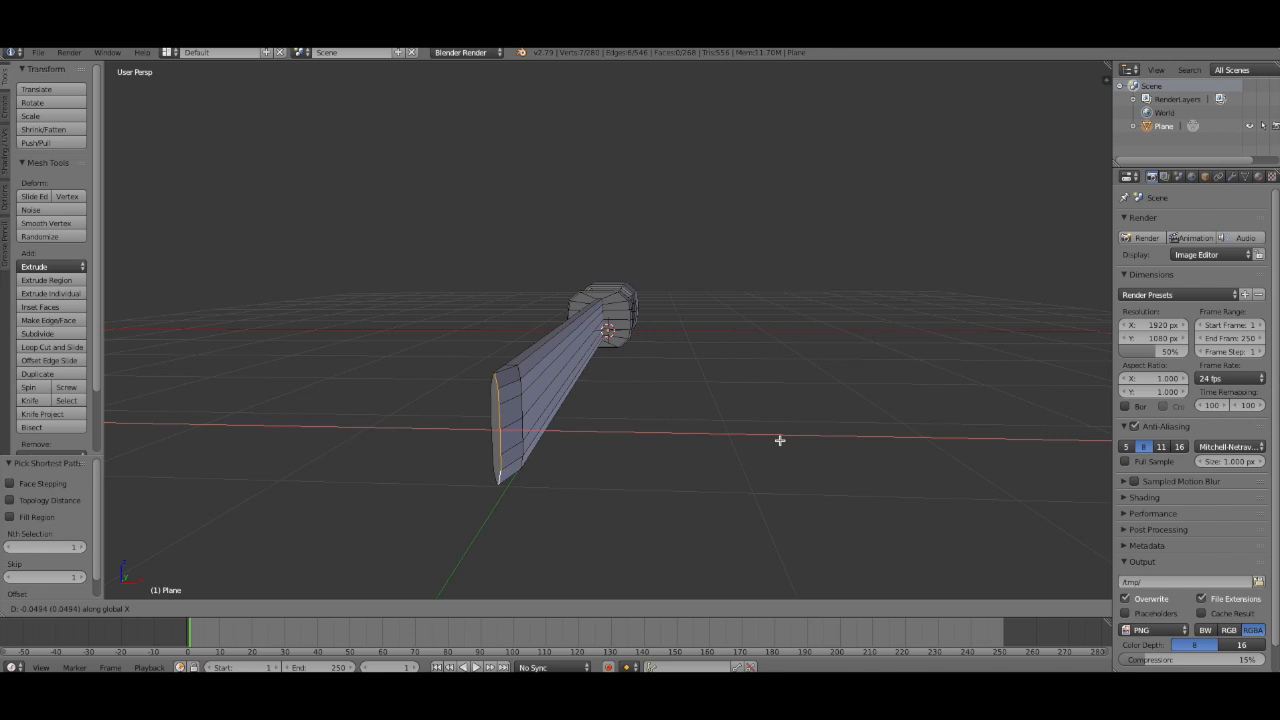
click(786, 443)
Select the blade's end face in face mode and extrude it a short distance outward along Y
key(ctrl+Tab)
key(3)
right_click(500, 424)
key(e)
key(y)
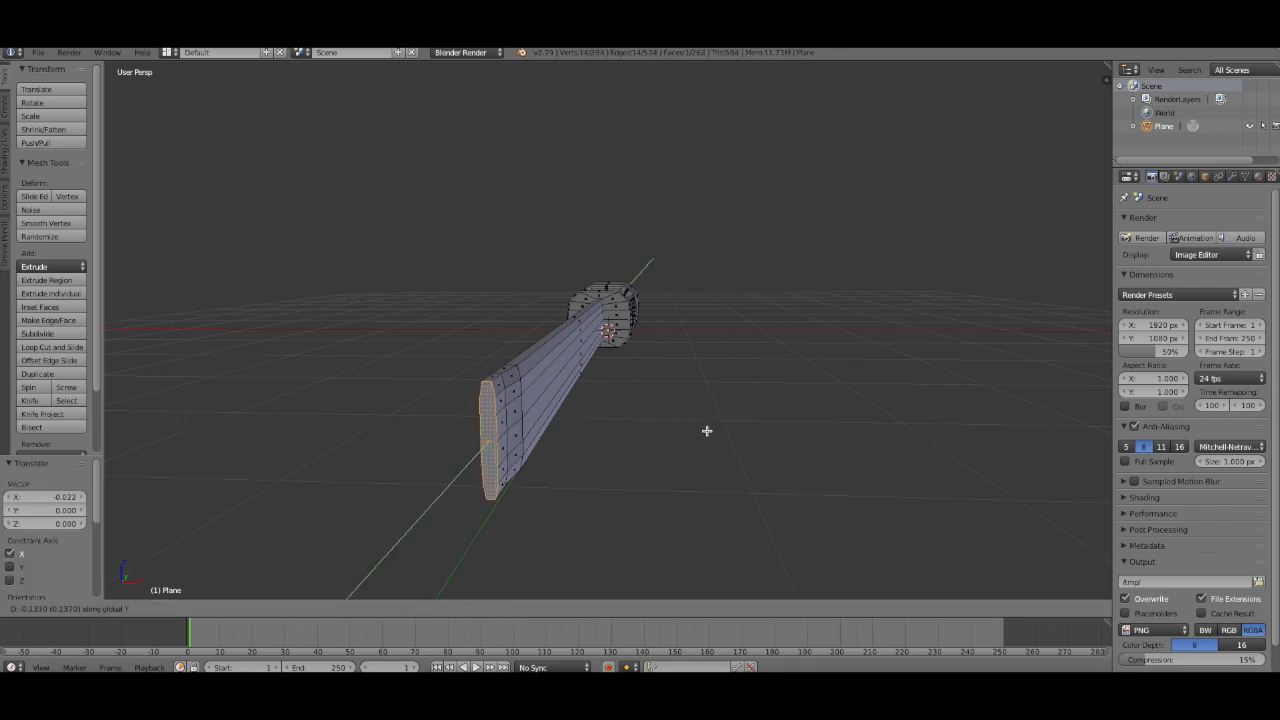
click(706, 433)
In edge mode, select the side edge chain of the new end face and move it -0.018 in X to thin the tip
key(ctrl+Tab)
key(2)
right_click(497, 405)
ctrl+right_click(502, 423)
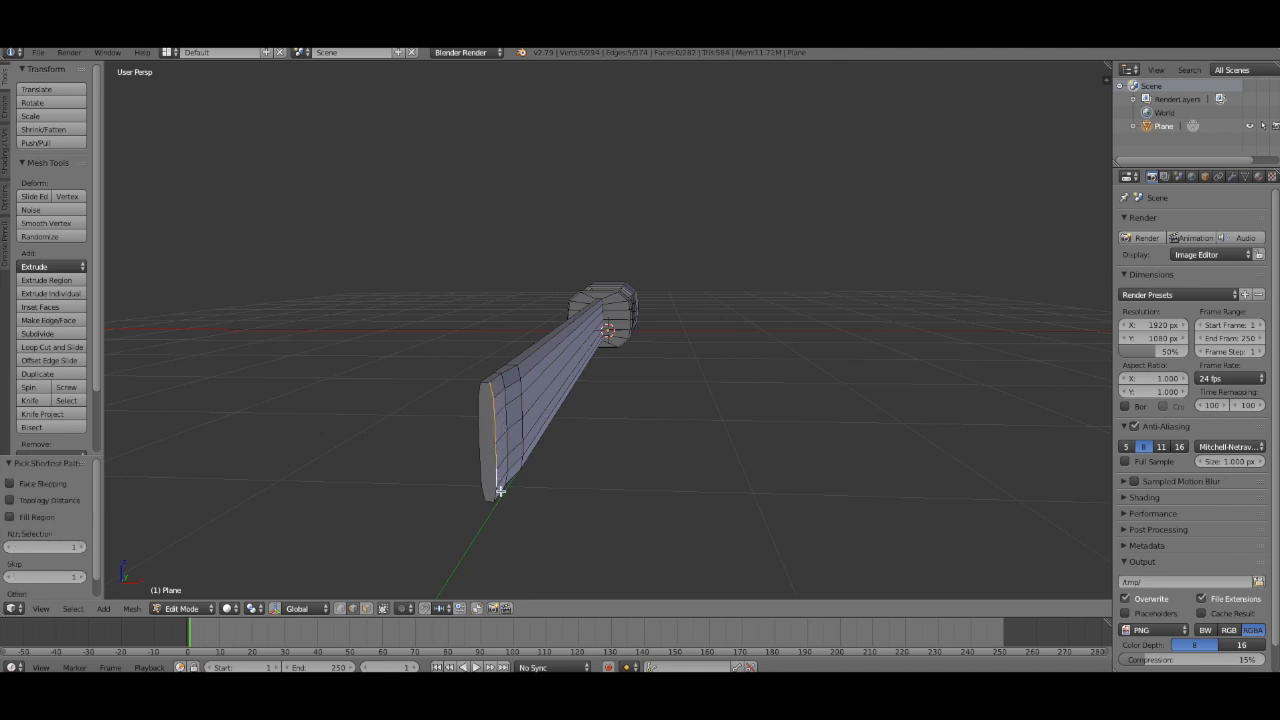
key(s)
key(y)
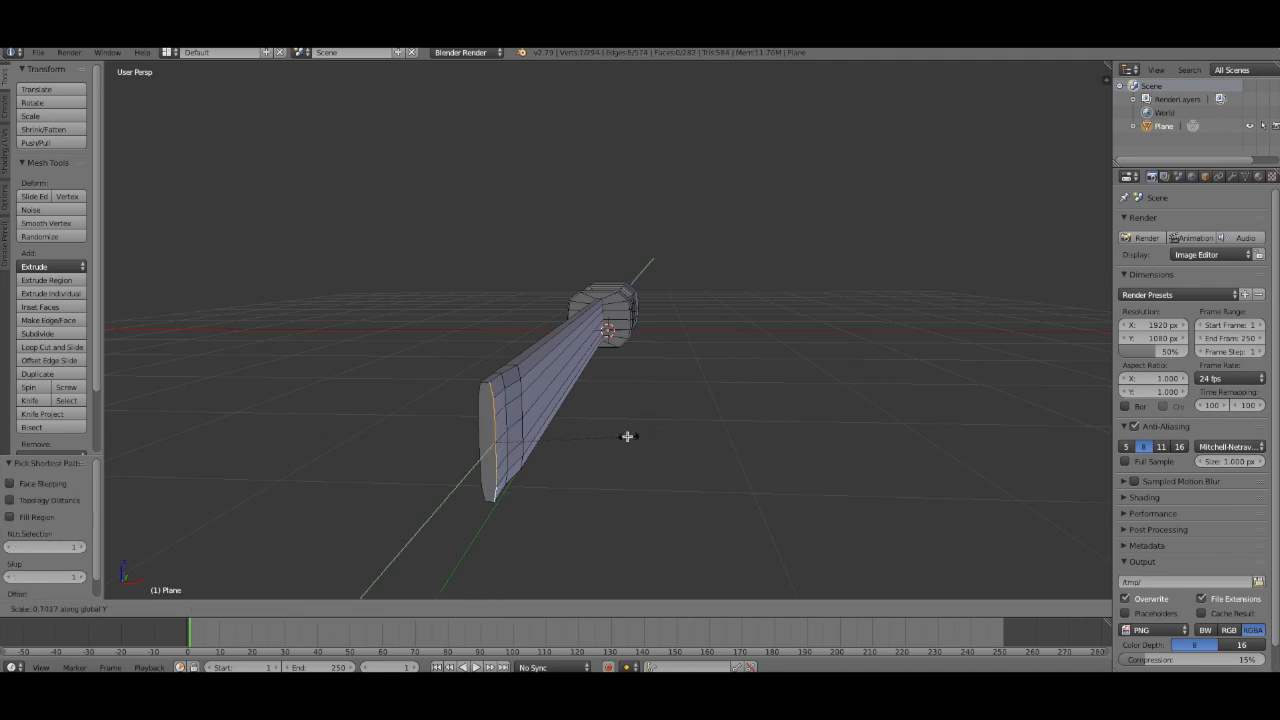
key(x)
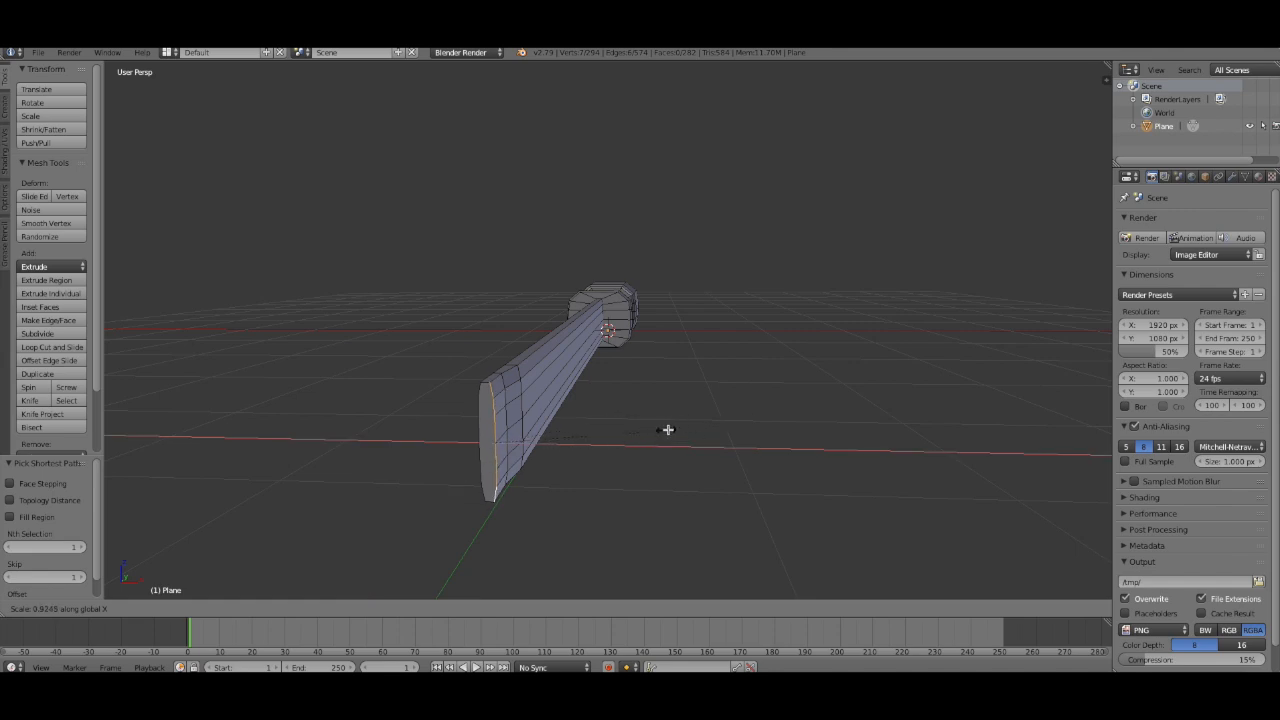
key(g)
click(675, 432)
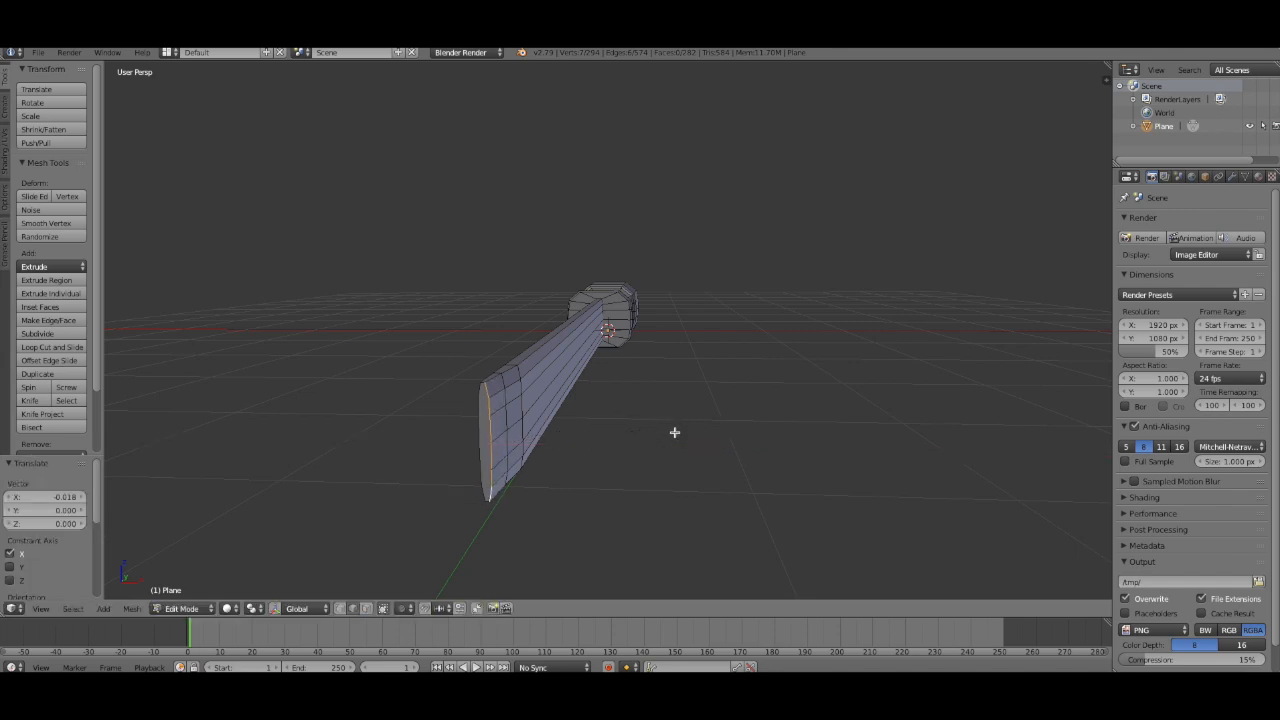
View the blade from the other side in Object Mode and return to Edit Mode
key(Tab)
middle_drag(623, 391, 280, 335)
click(190, 608)
click(200, 563)
click(215, 608)
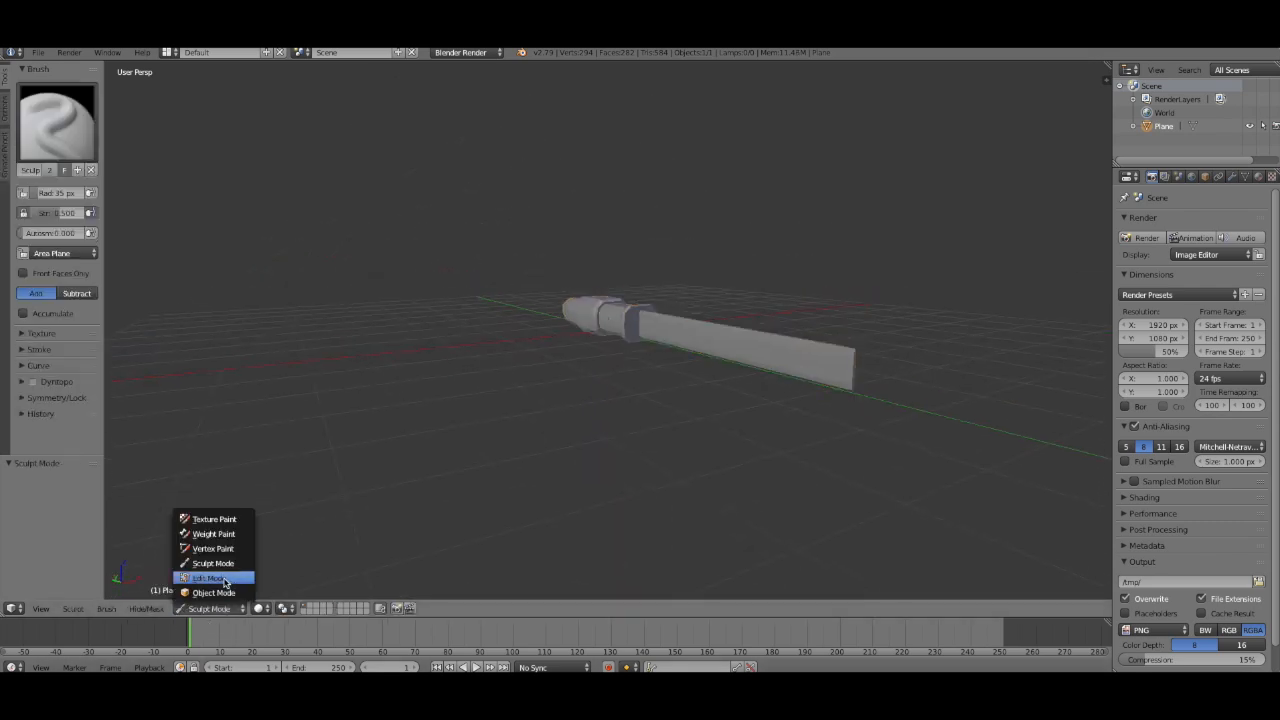
click(215, 580)
middle_drag(822, 457, 742, 458)
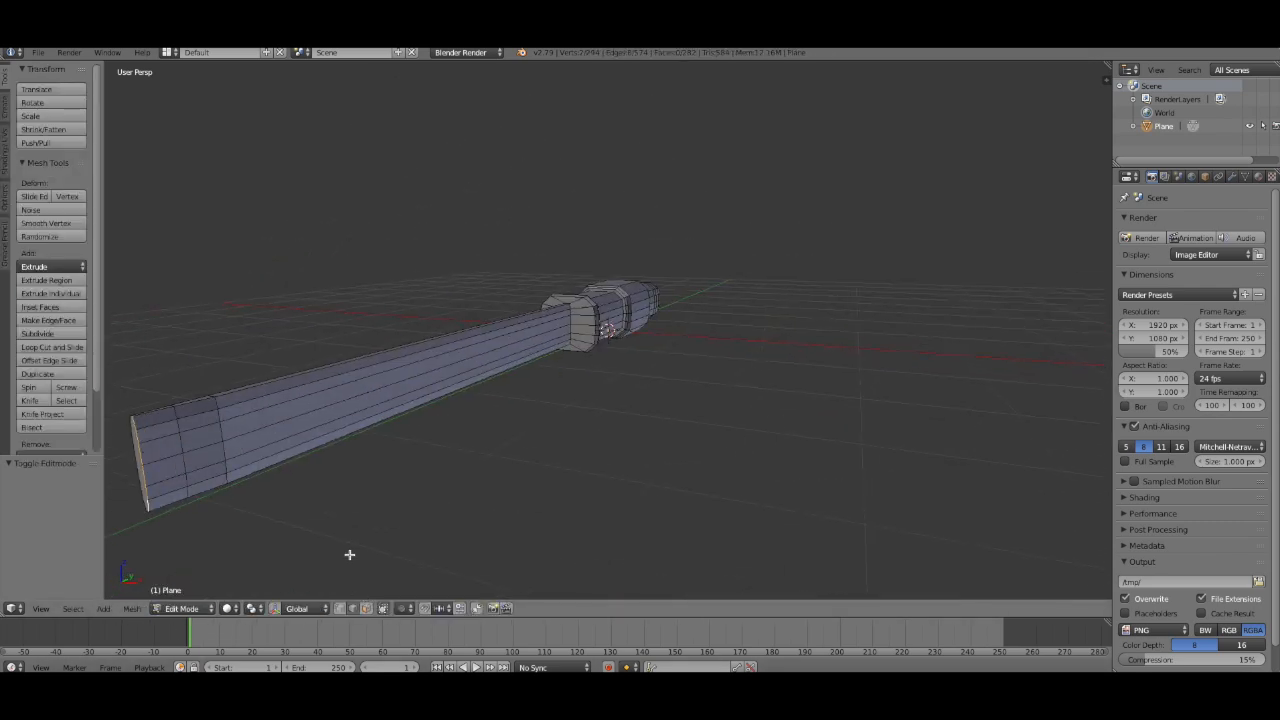
Try to move the short top and bottom edges of the blade's end about 0.08 back along Y
middle_drag(390, 501, 411, 502)
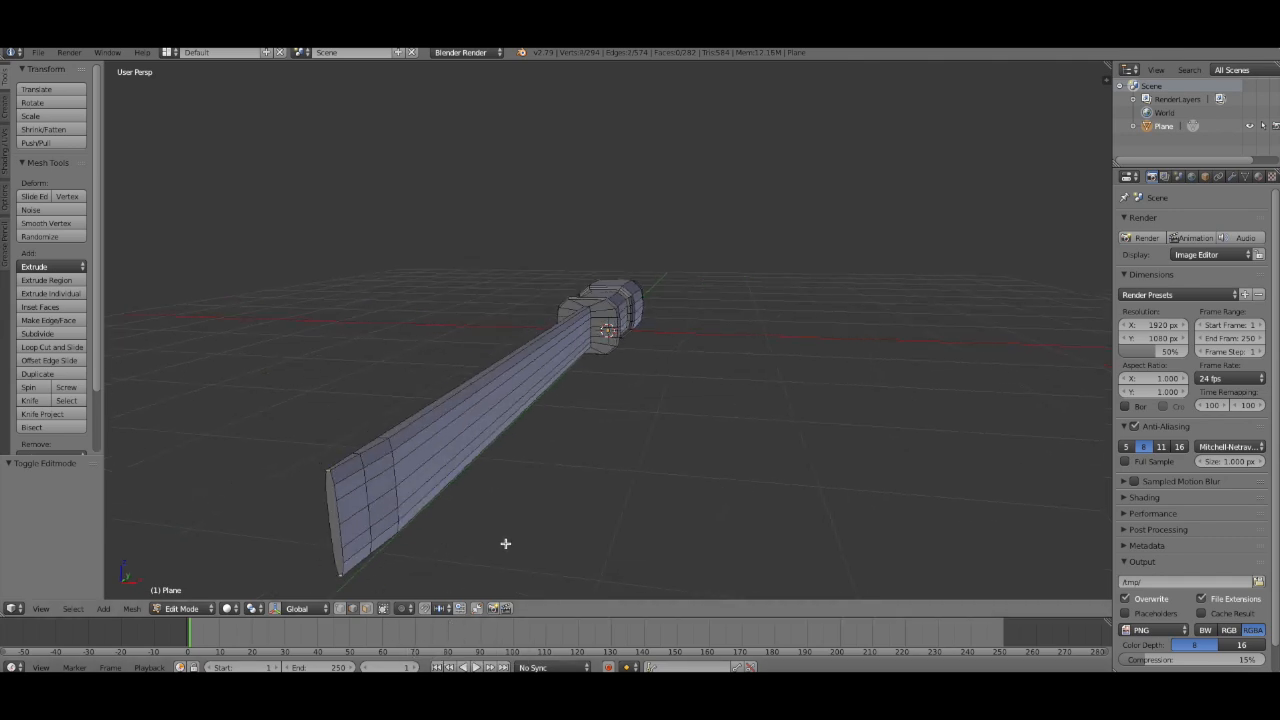
key(g)
key(y)
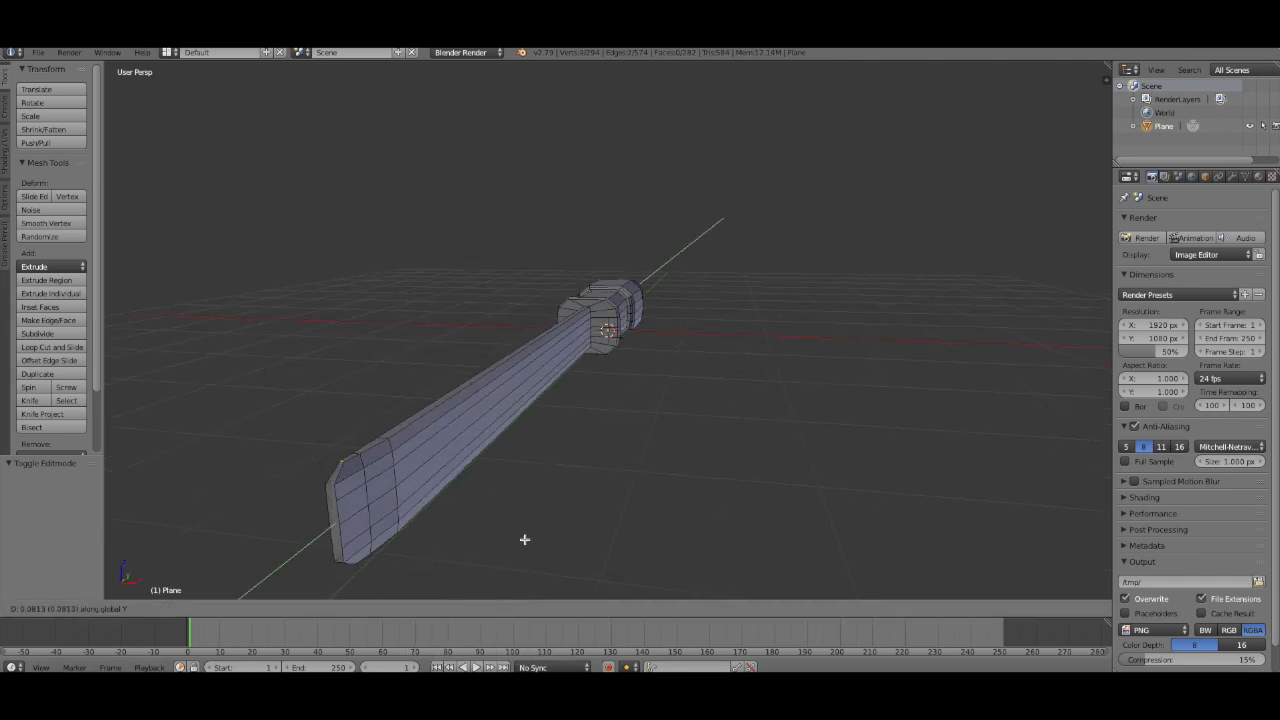
click(526, 539)
middle_drag(551, 534, 543, 489)
key(ctrl+z)
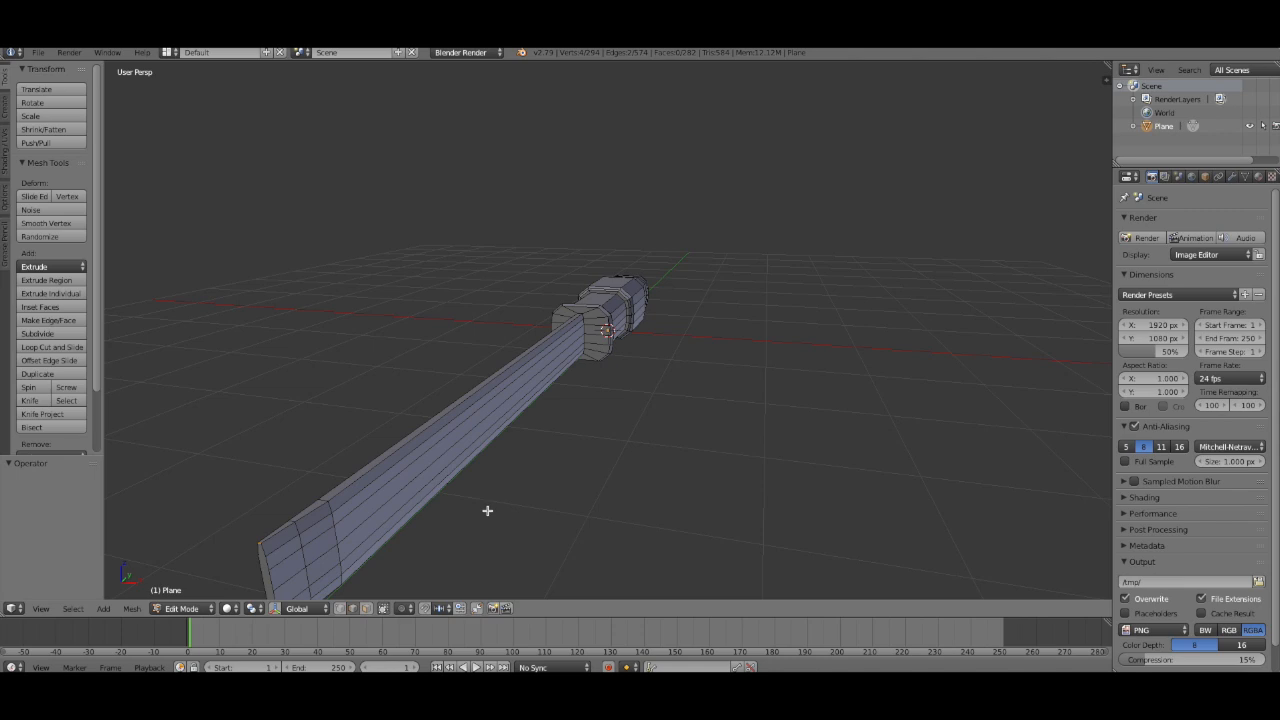
Enable proportional editing and try to scale the short top and bottom edges just before the blade's end
middle_drag(295, 519, 309, 180)
ctrl+right_click(329, 215)
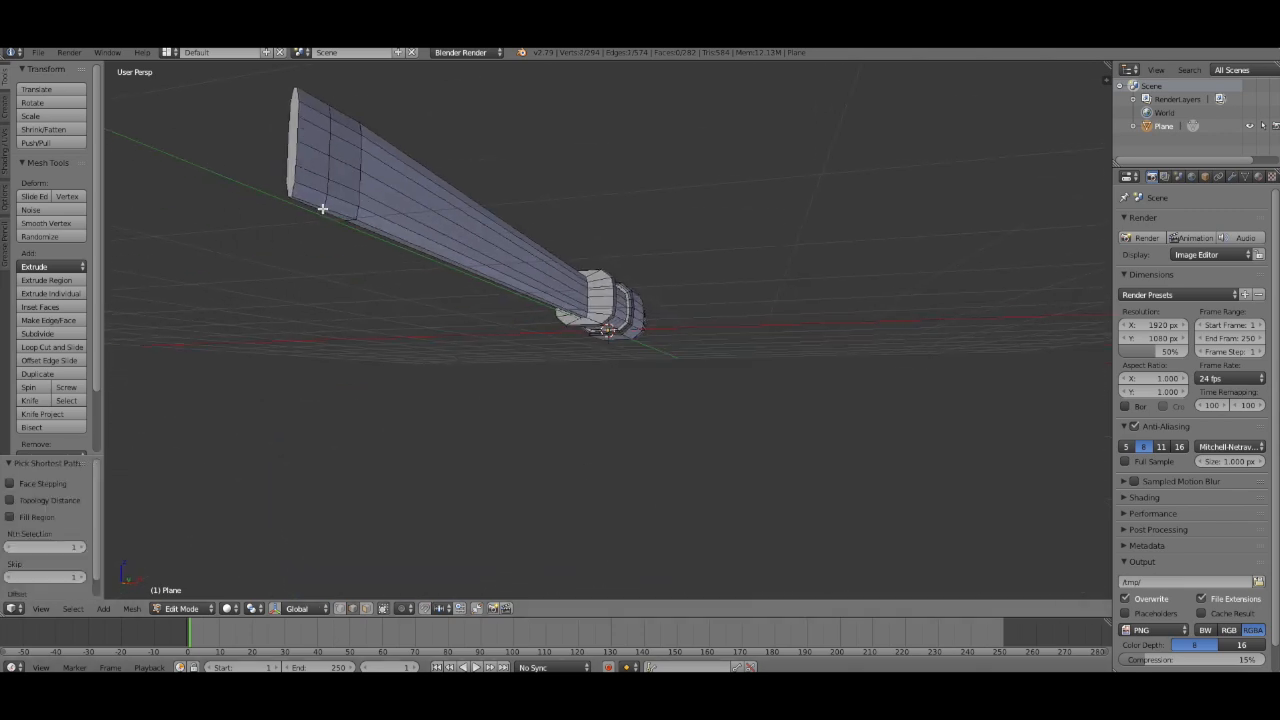
middle_drag(478, 302, 478, 270)
ctrl+right_click(312, 151)
middle_drag(378, 264, 452, 320)
ctrl+right_click(928, 417)
key(ctrl+z)
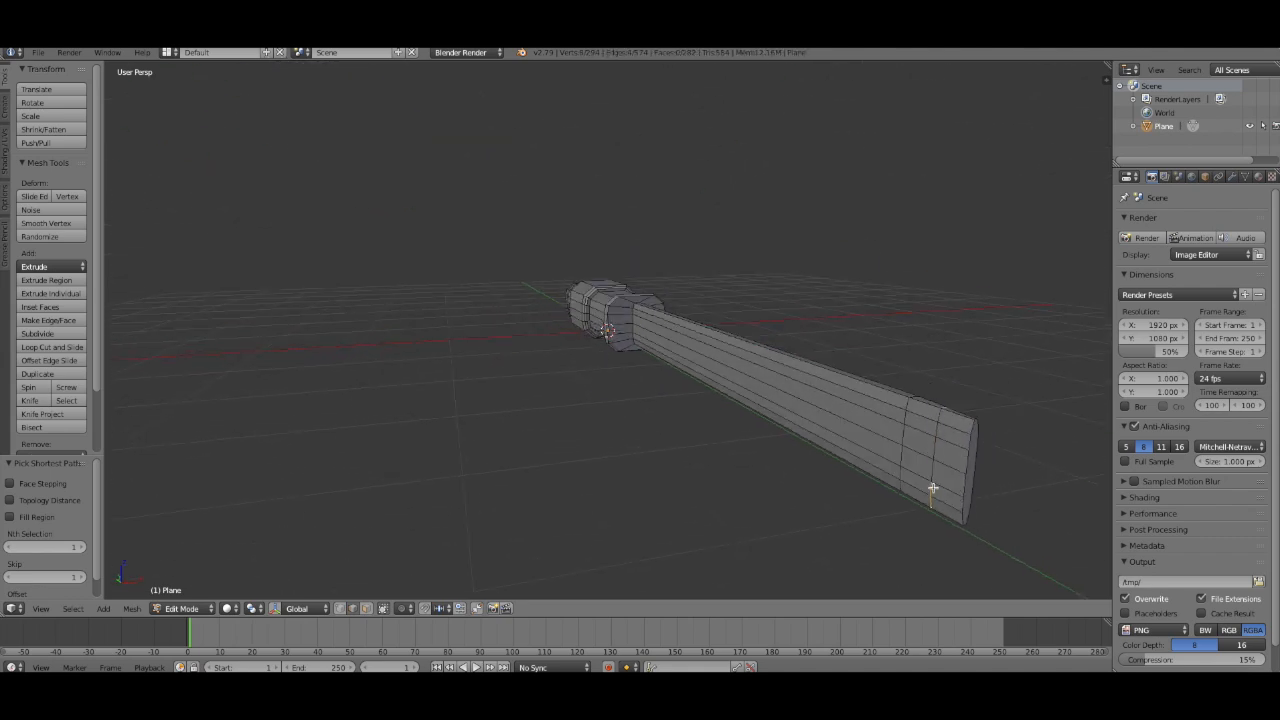
middle_drag(930, 502, 961, 471)
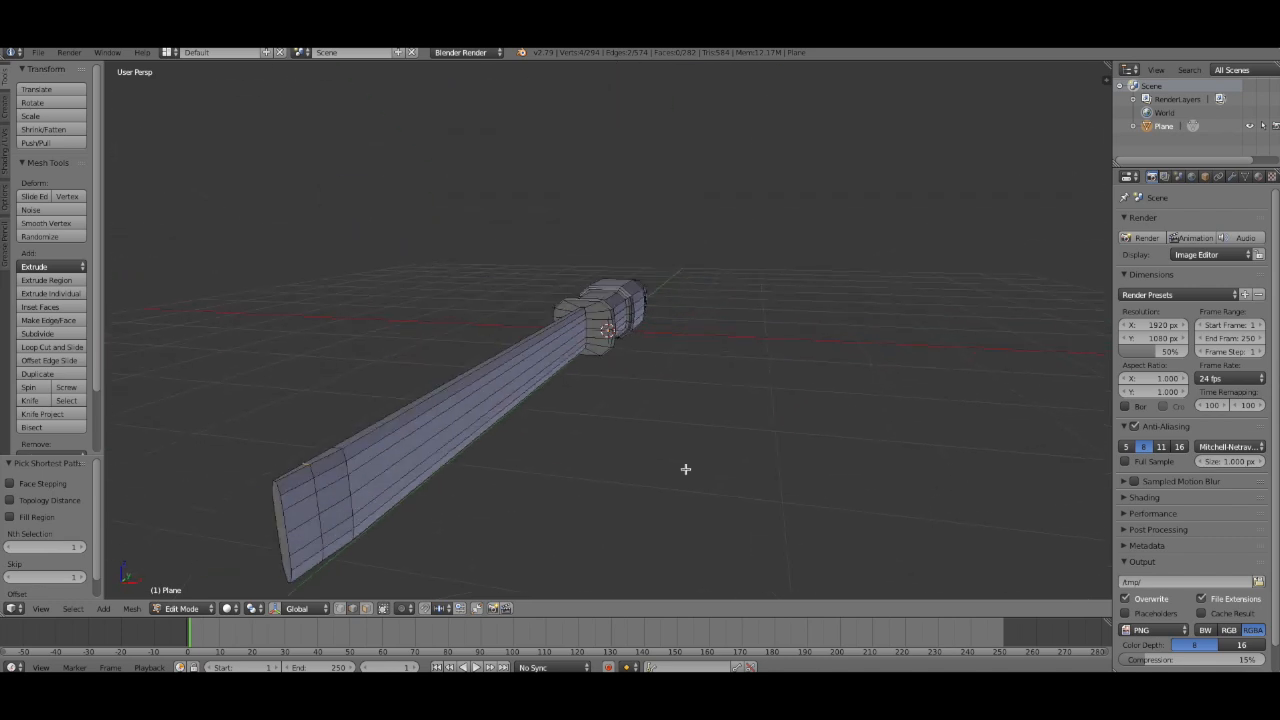
click(401, 608)
click(450, 545)
key(s)
scroll(657, 463, up, 3)
scroll(650, 526, down, 3)
scroll(648, 528, up, 6)
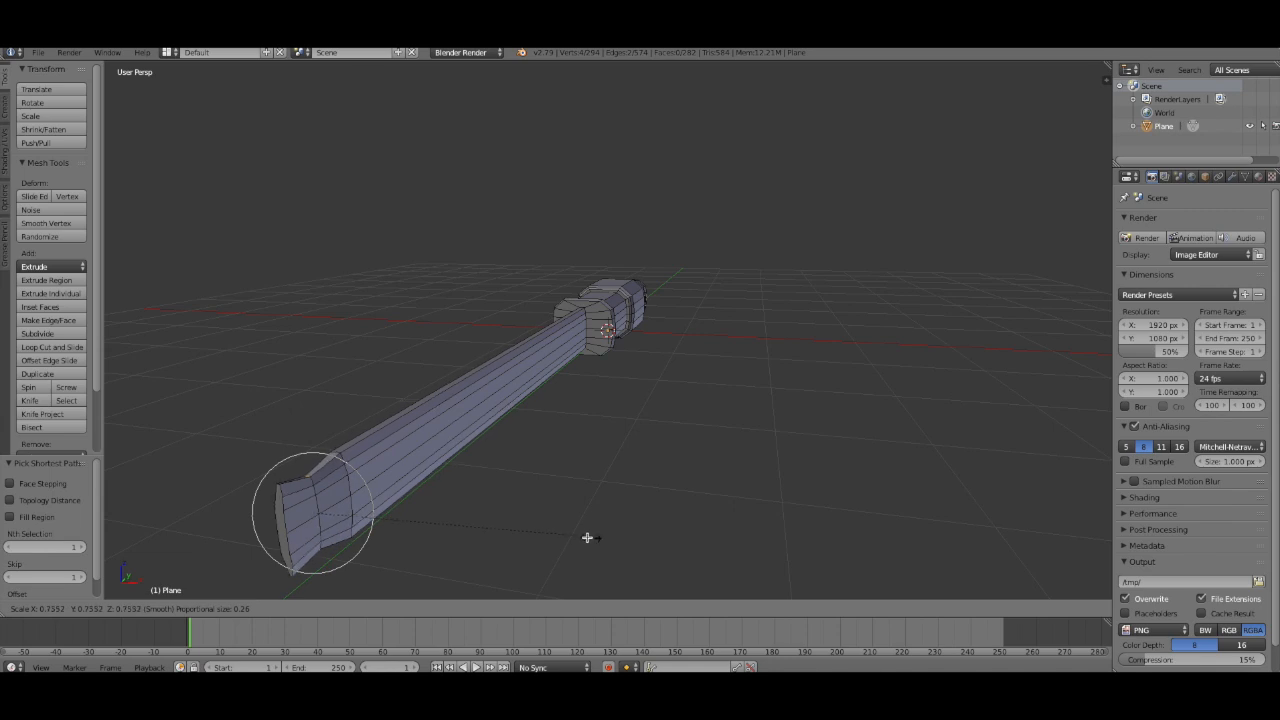
click(737, 469)
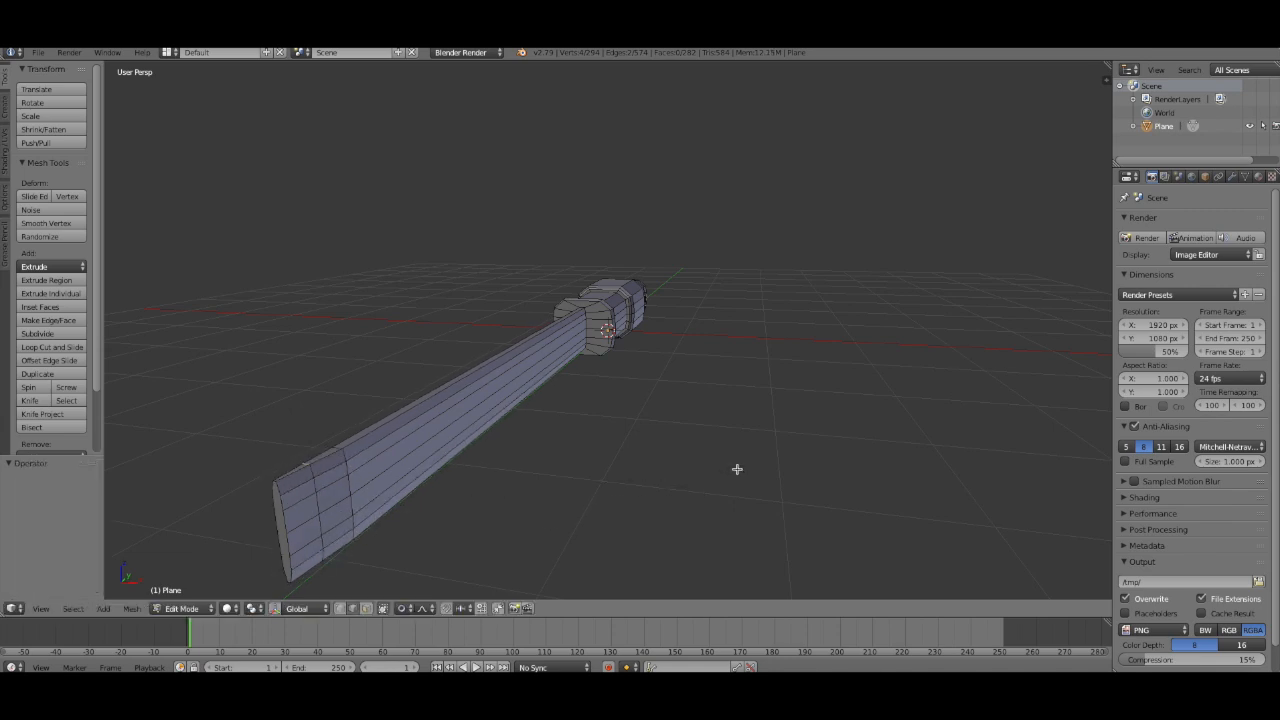
Select the short top and bottom edges at the blade's end and scale them to about 0.295 with proportional editing to taper the tip
middle_drag(447, 526, 462, 500)
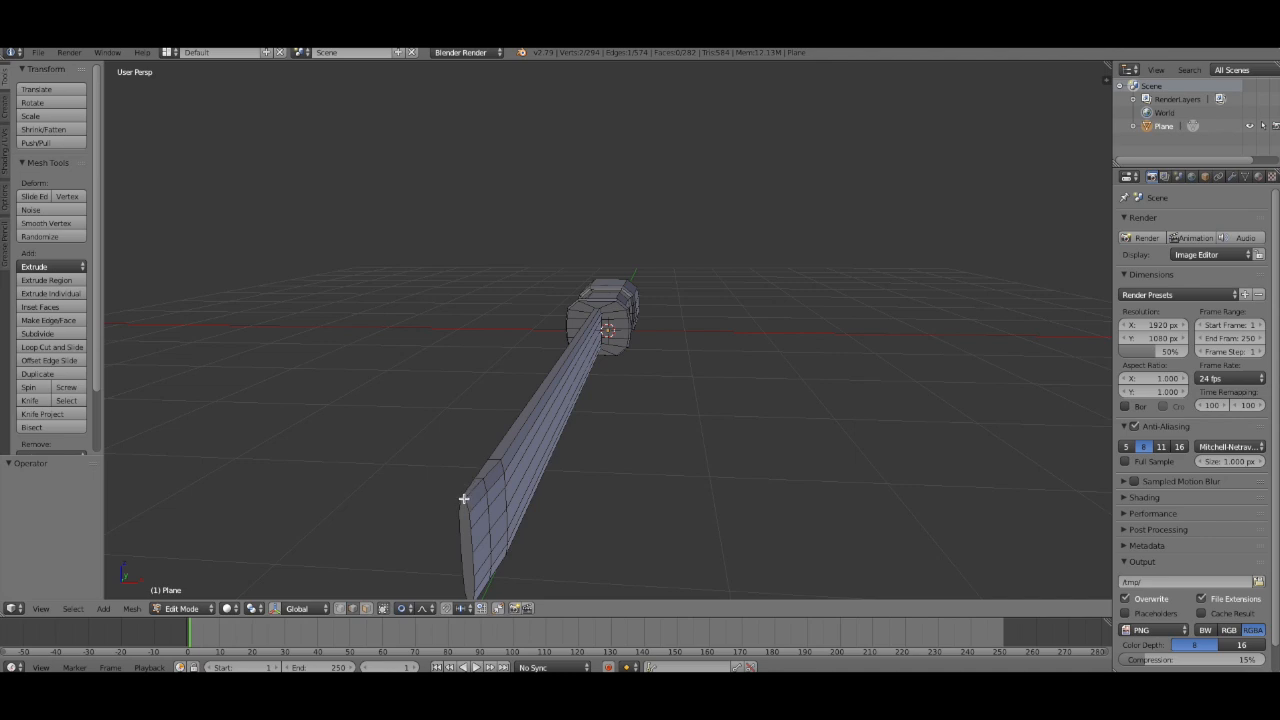
middle_drag(589, 495, 500, 450)
middle_drag(629, 442, 603, 457)
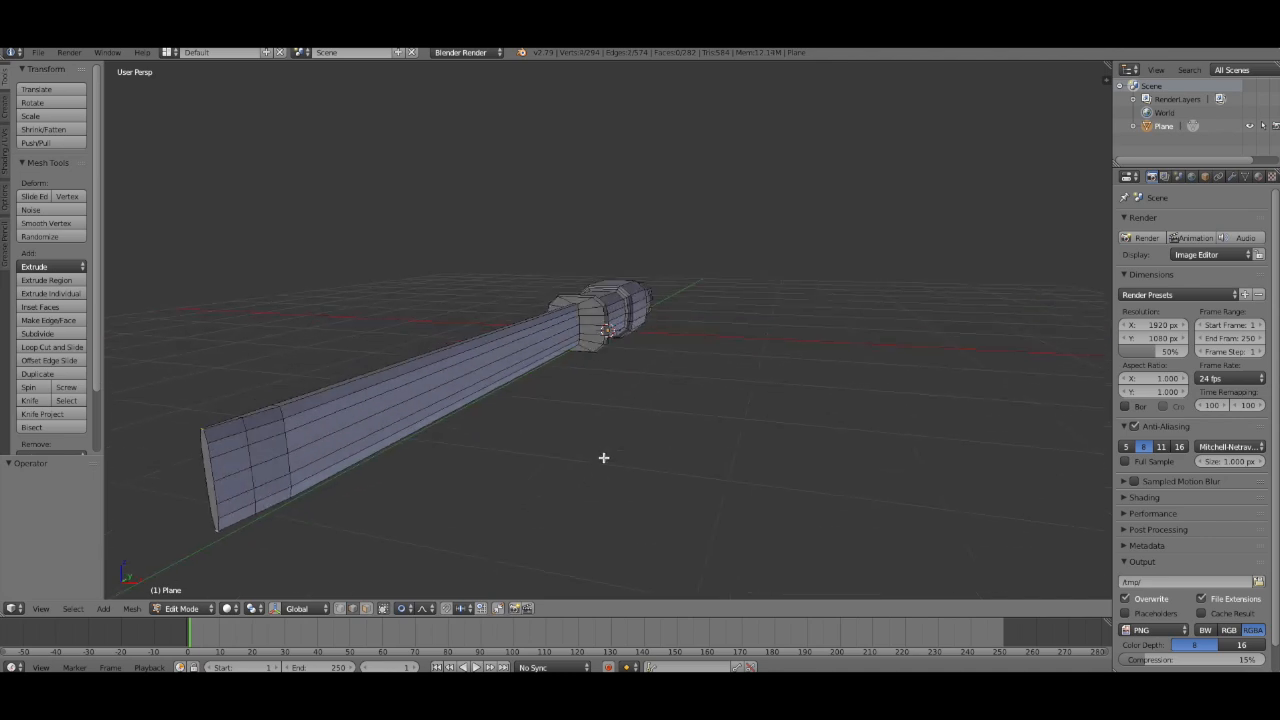
key(s)
scroll(475, 452, down, 1)
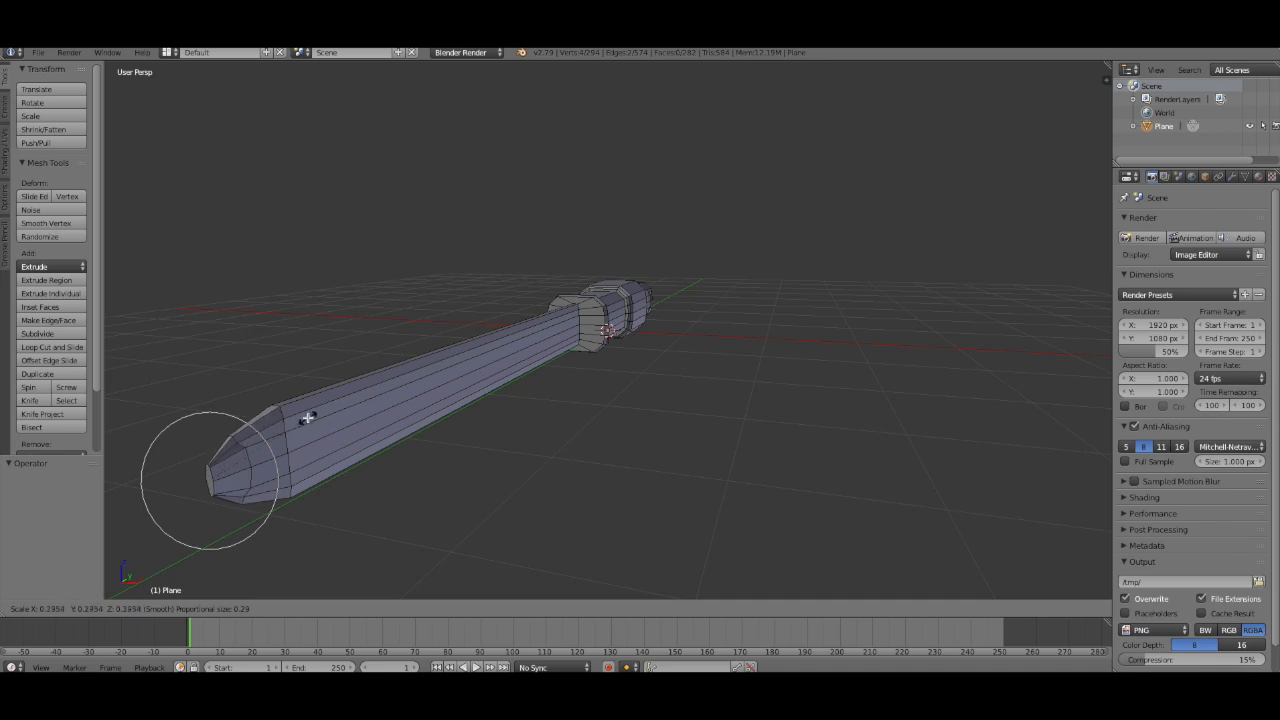
click(305, 418)
Inspect the tapered blade in Object Mode and return to Edit Mode
click(190, 608)
click(185, 594)
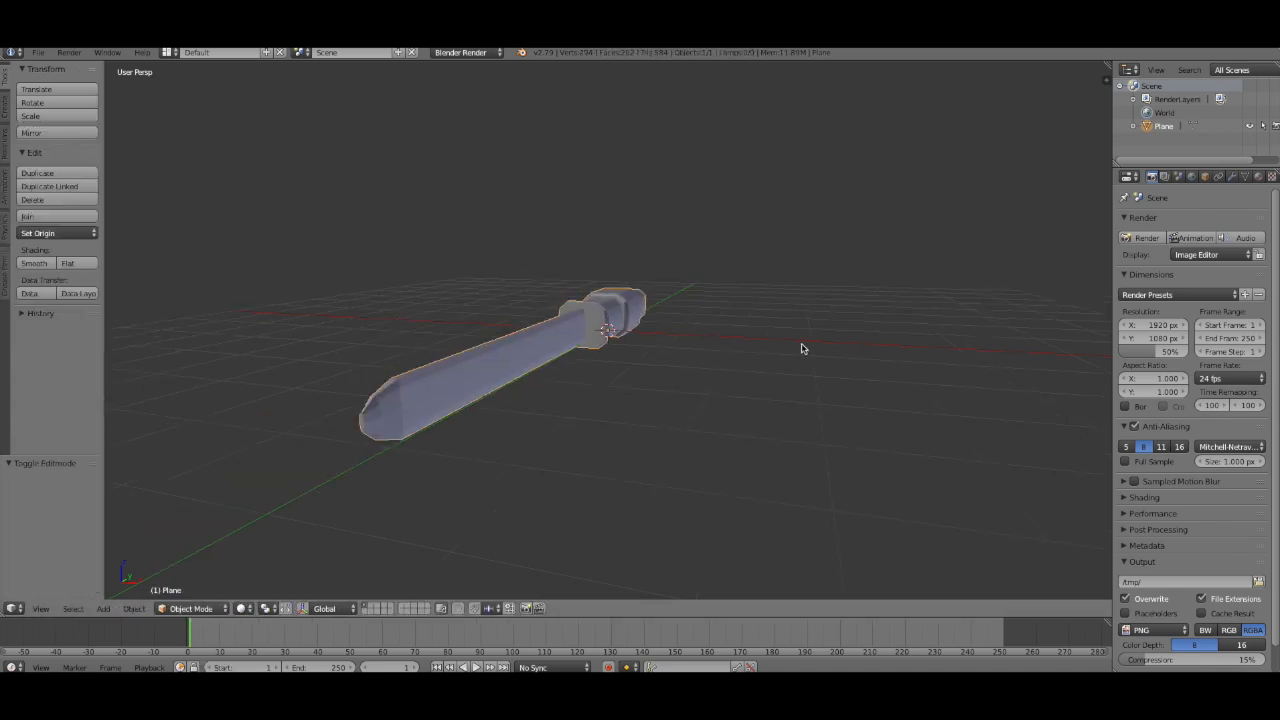
middle_drag(800, 349, 726, 321)
key(Tab)
middle_drag(357, 454, 433, 576)
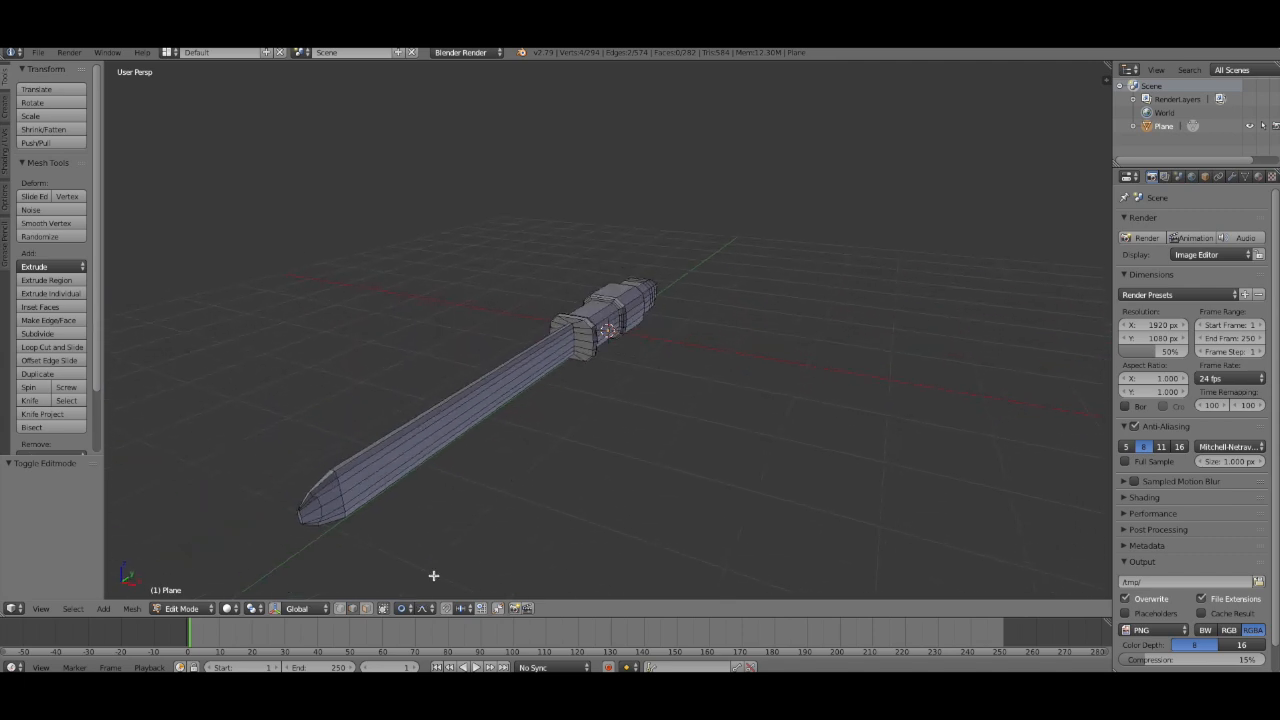
right_click(332, 468)
right_click(334, 469)
ctrl+right_click(343, 515)
middle_drag(438, 520, 514, 516)
ctrl+right_click(805, 474)
ctrl+right_click(806, 471)
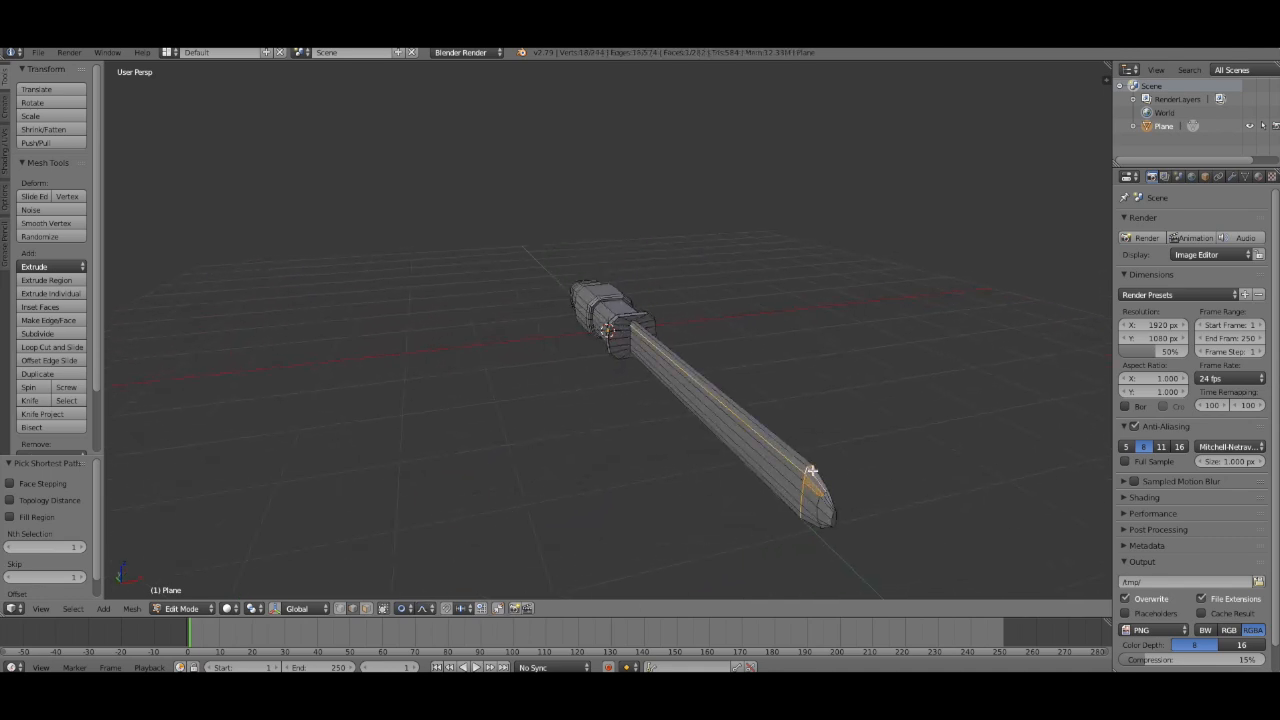
Select the edge loop at the base of the tip, turn off proportional editing and move the loop along Y toward the handle
alt+right_click(803, 478)
key(g)
key(y)
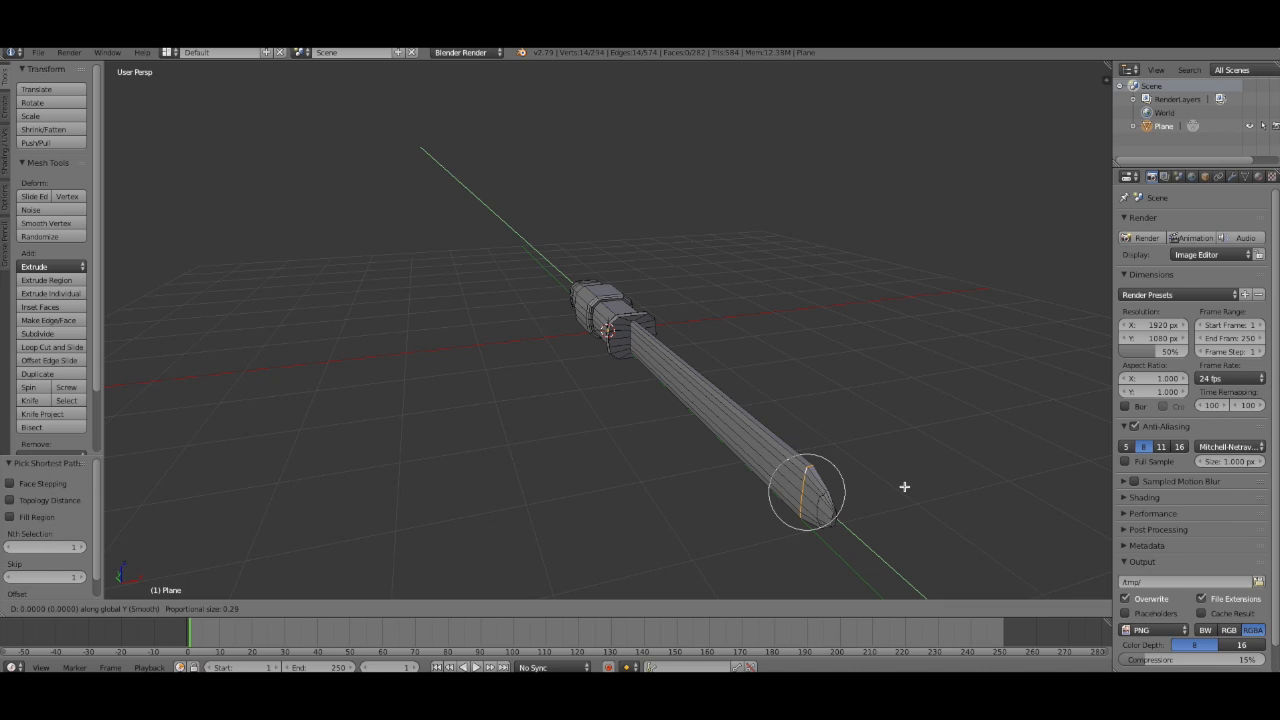
right_click(904, 487)
click(404, 609)
click(450, 595)
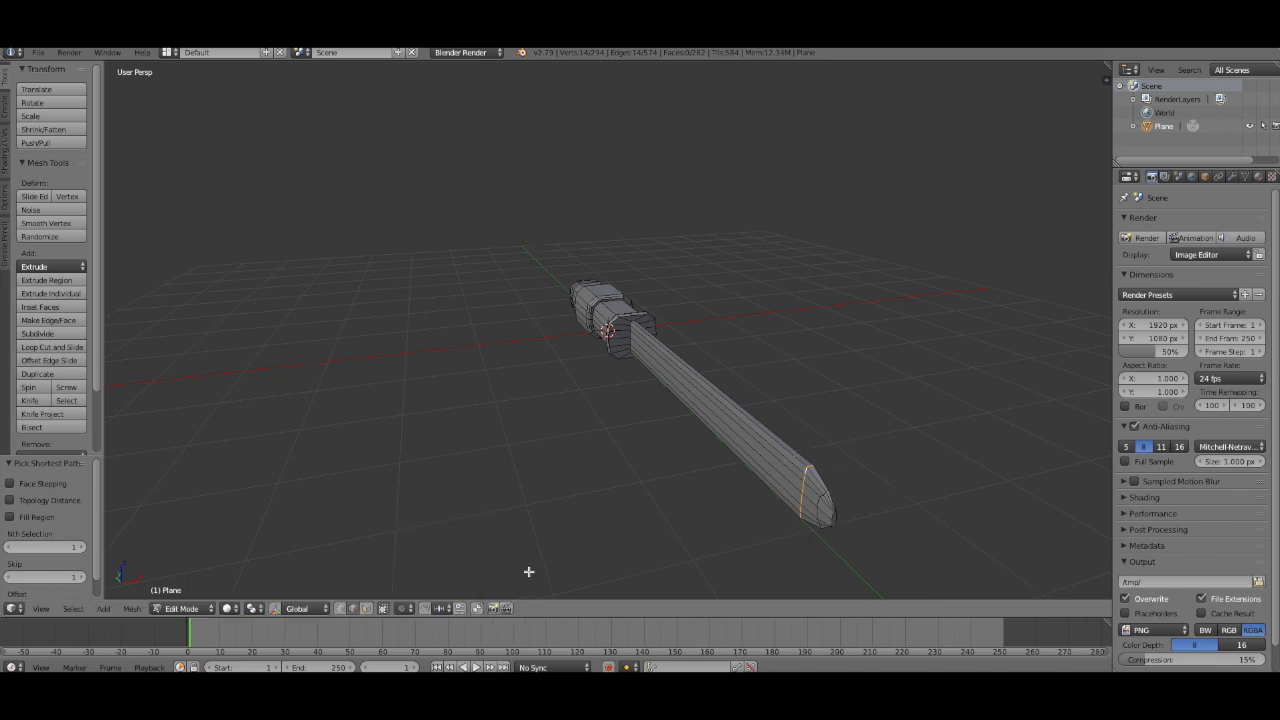
key(g)
key(y)
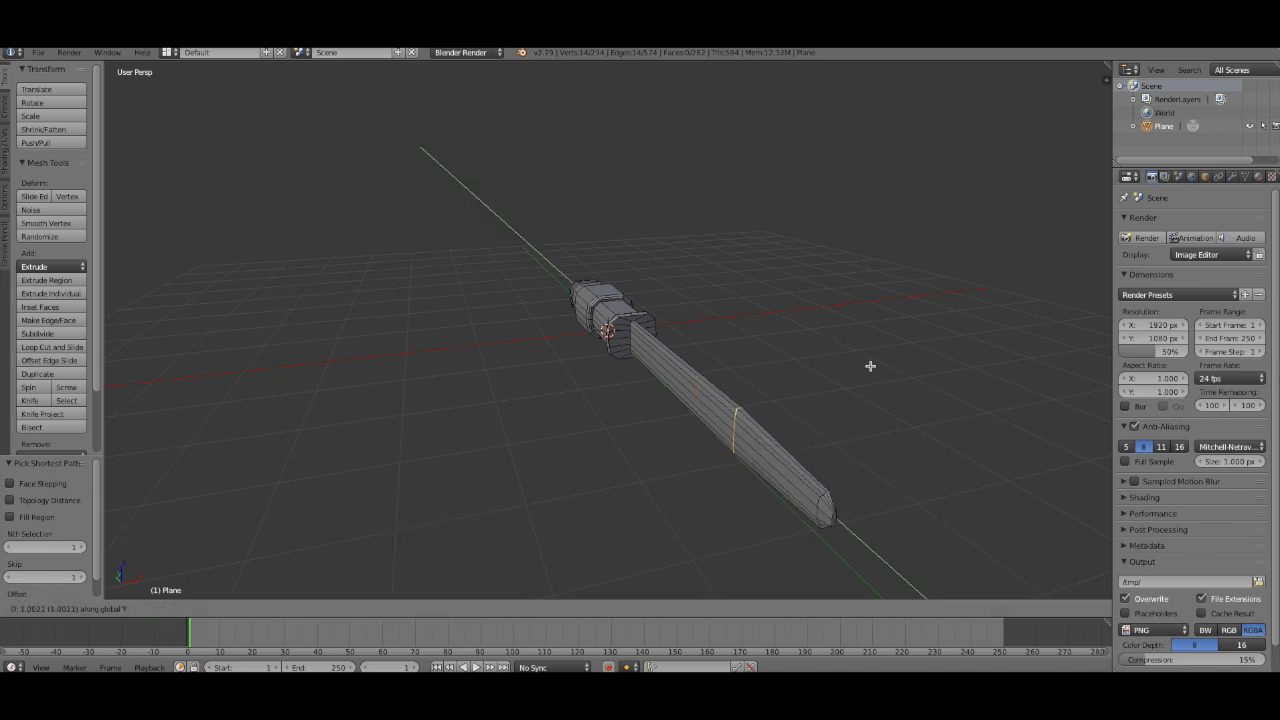
click(812, 359)
Inspect the blade and the handle from several angles in Object Mode, also viewing the mesh in Edit Mode
click(182, 608)
click(186, 594)
middle_drag(851, 343, 450, 480)
middle_drag(690, 400, 704, 401)
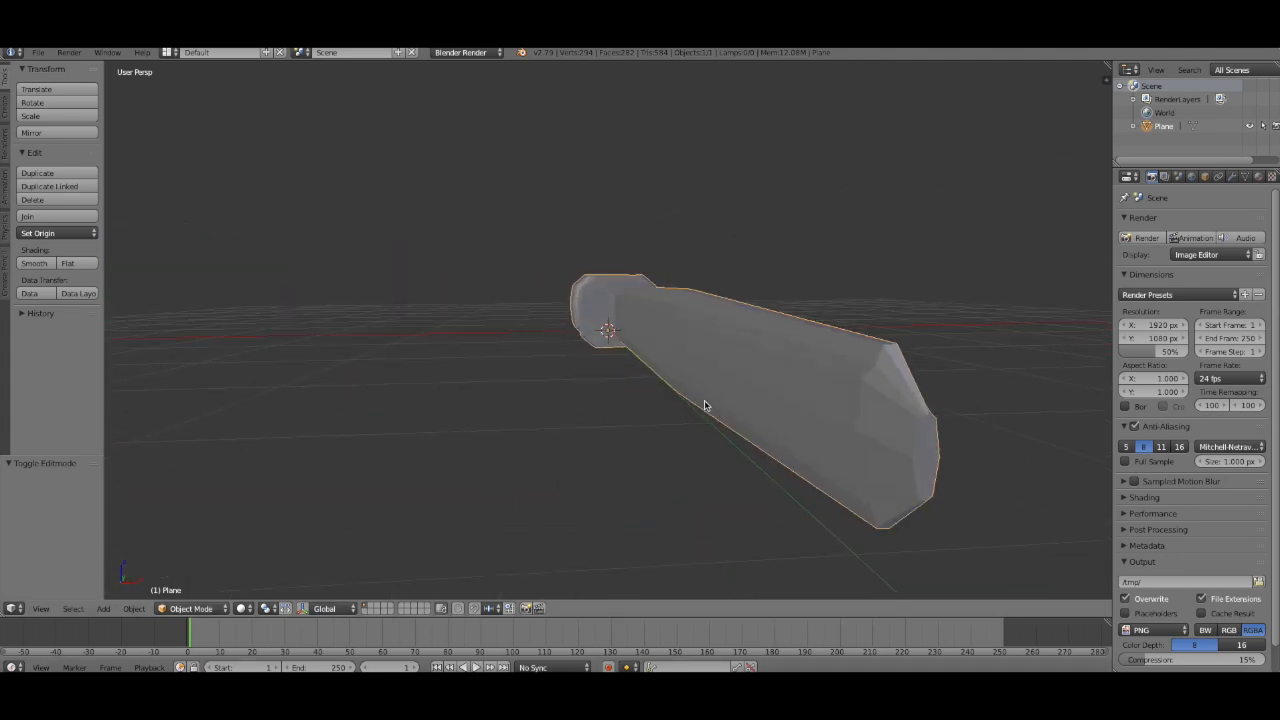
click(178, 608)
click(190, 577)
middle_drag(519, 553, 659, 400)
click(210, 609)
click(185, 592)
scroll(683, 434, up, 6)
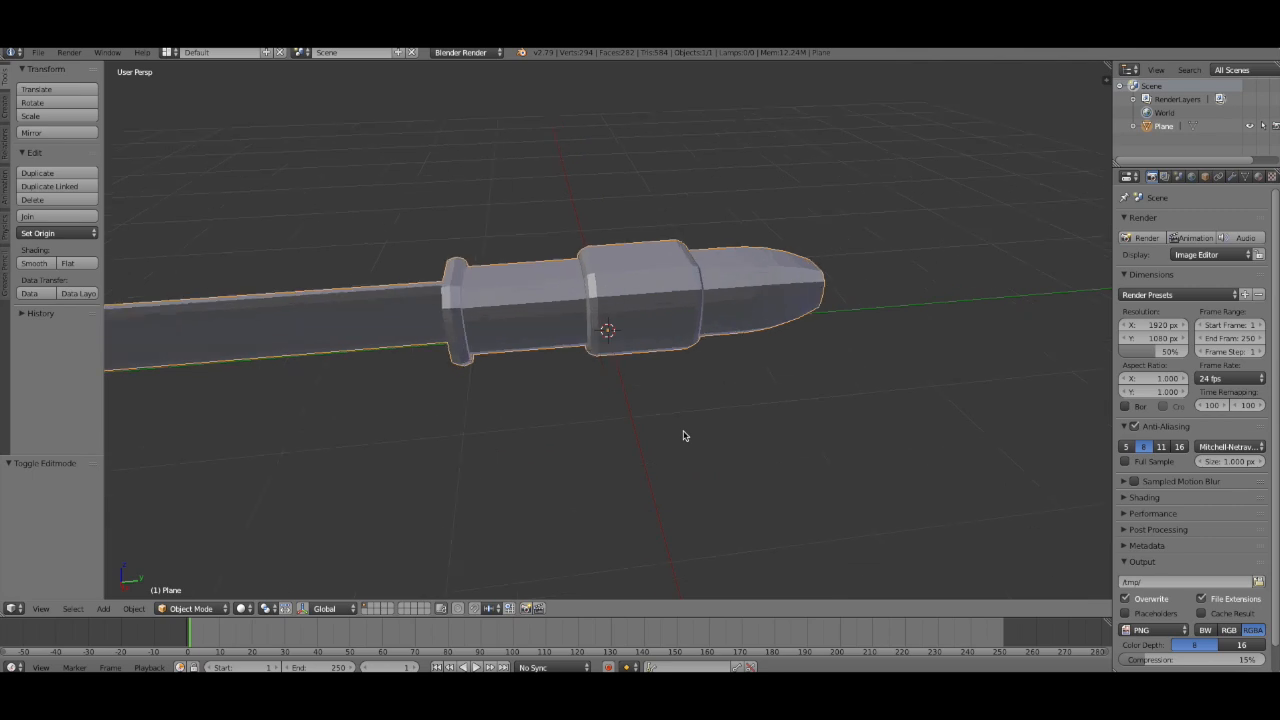
Rotate the knife about -26.9° around the global X axis and about -24° around the global Z axis
scroll(671, 418, down, 4)
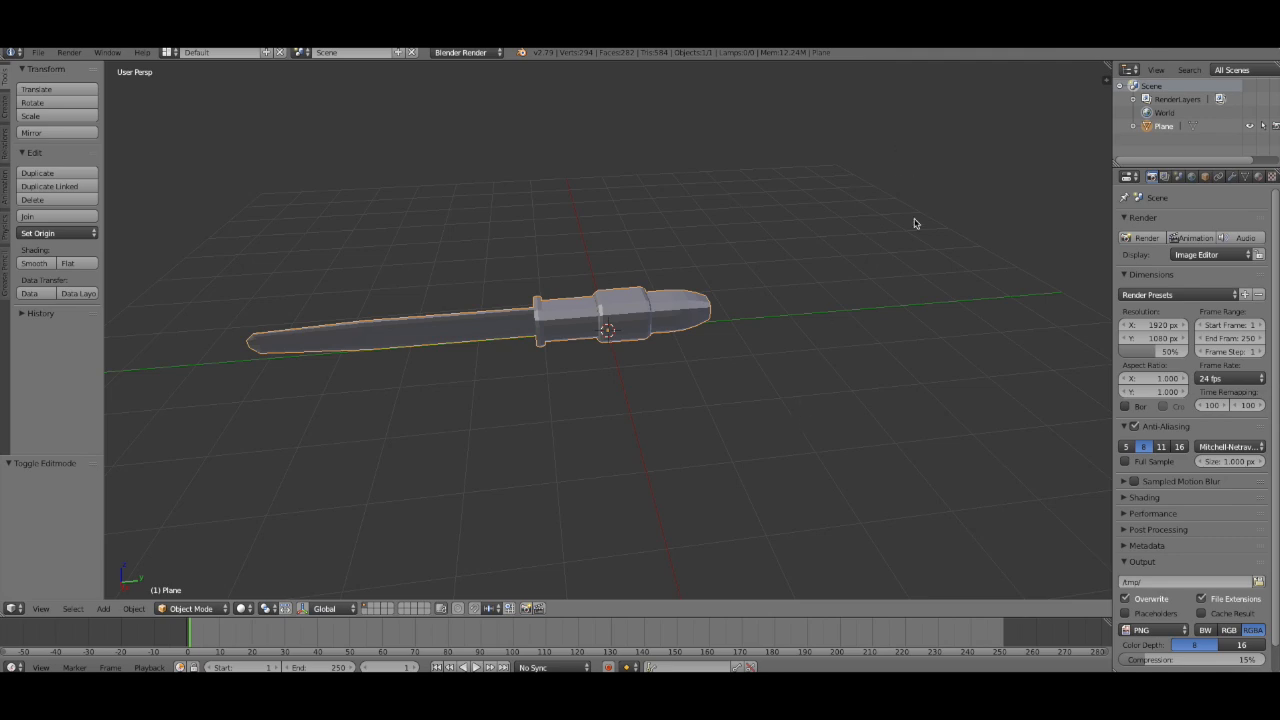
key(r)
key(x)
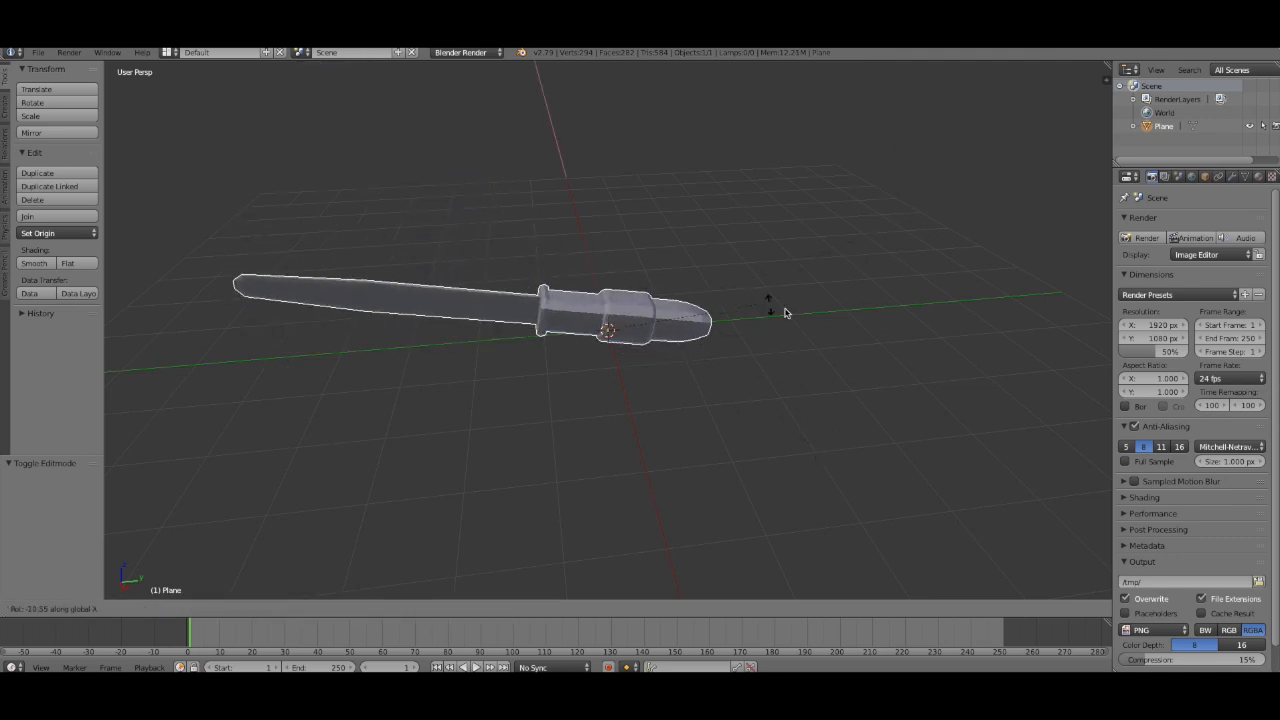
click(756, 300)
scroll(756, 303, down, 3)
mouse_move(803, 420)
middle_down()
mouse_move(784, 372)
mouse_move(808, 412)
middle_up()
key(r)
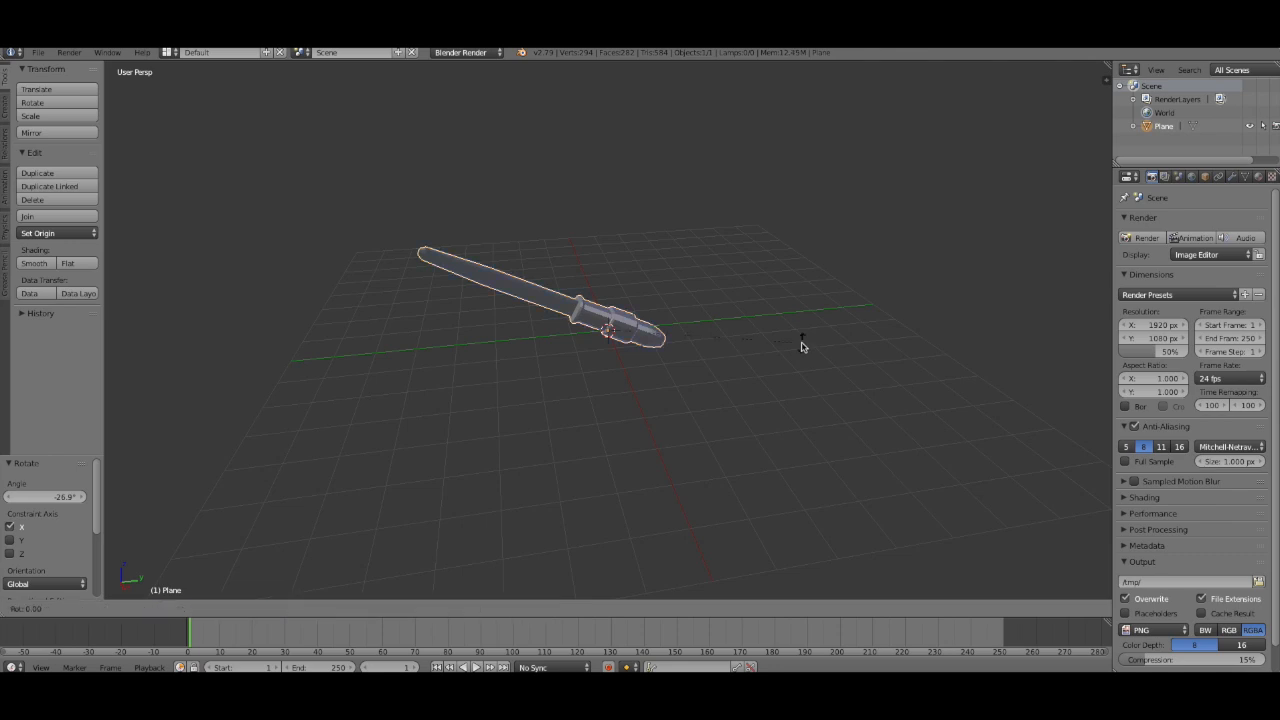
key(z)
click(771, 429)
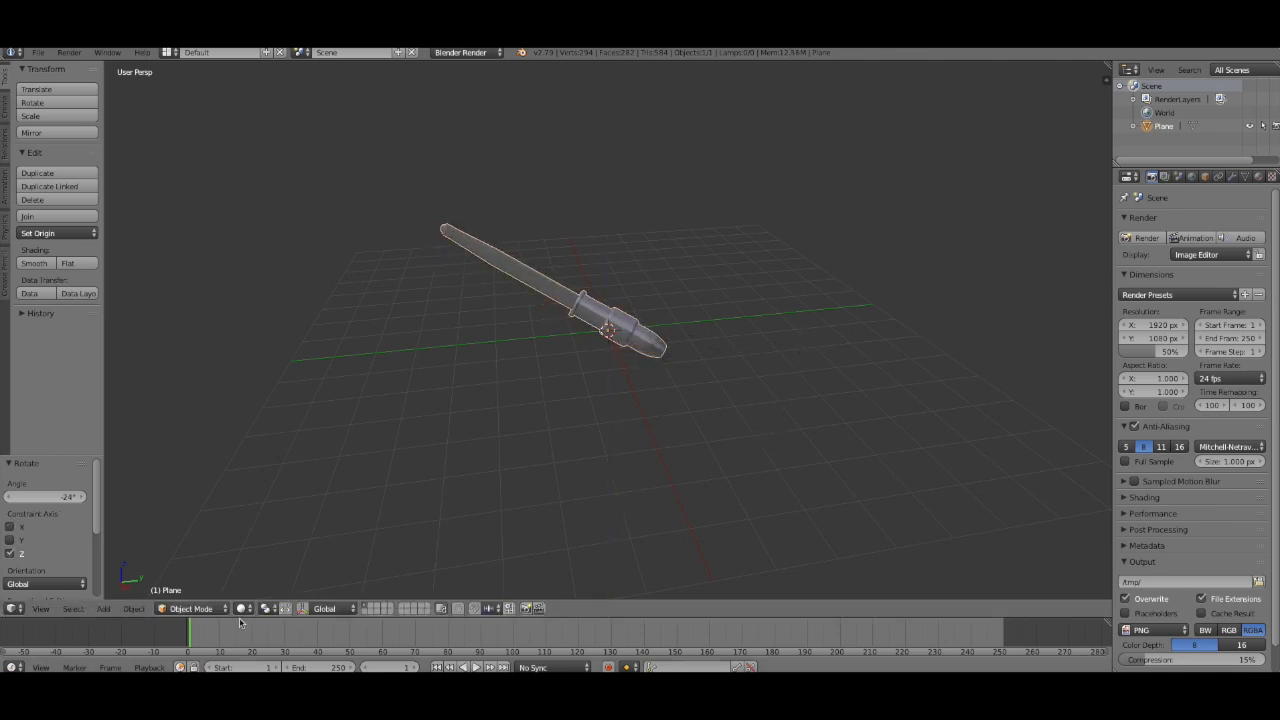
Show the 3D transform manipulator and raise the knife along Z by about 2.242 and another 0.594 units
click(303, 609)
drag(614, 288, 616, 272)
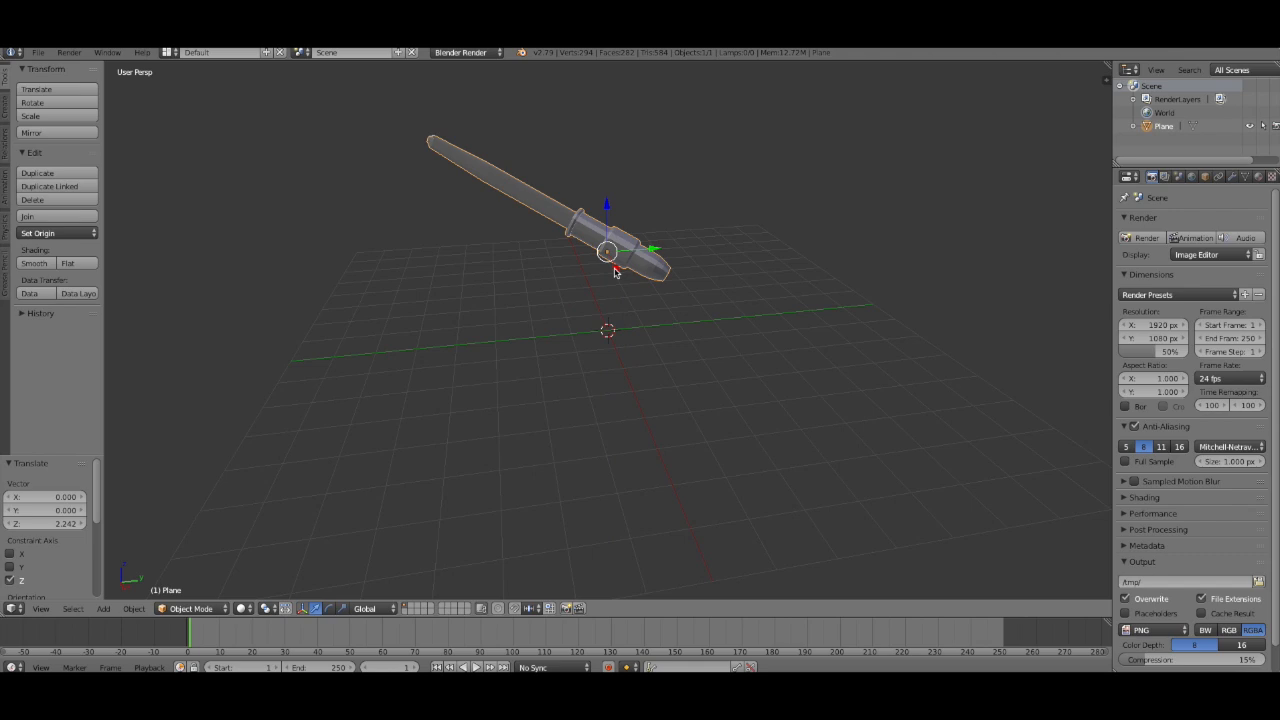
drag(607, 208, 607, 182)
Examine the tilted knife from the back and front, comparing orthographic with perspective projection, and from a free angle
click(41, 610)
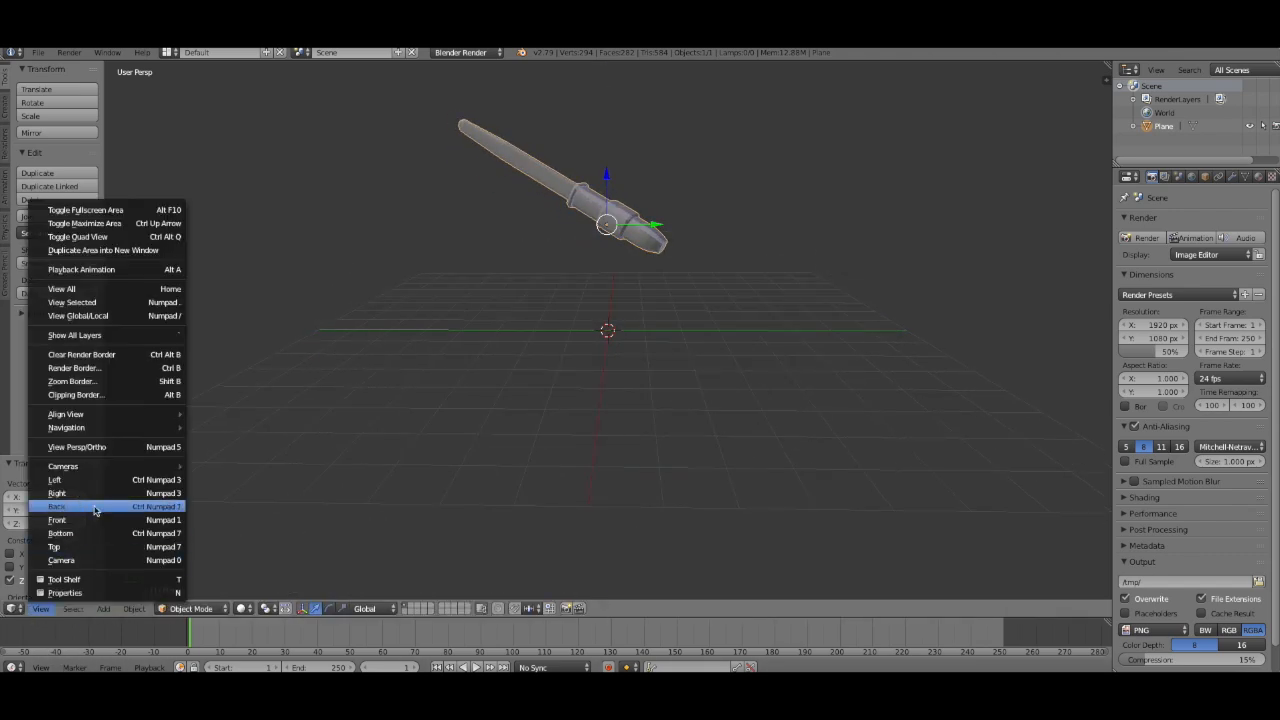
click(95, 507)
click(41, 610)
click(95, 522)
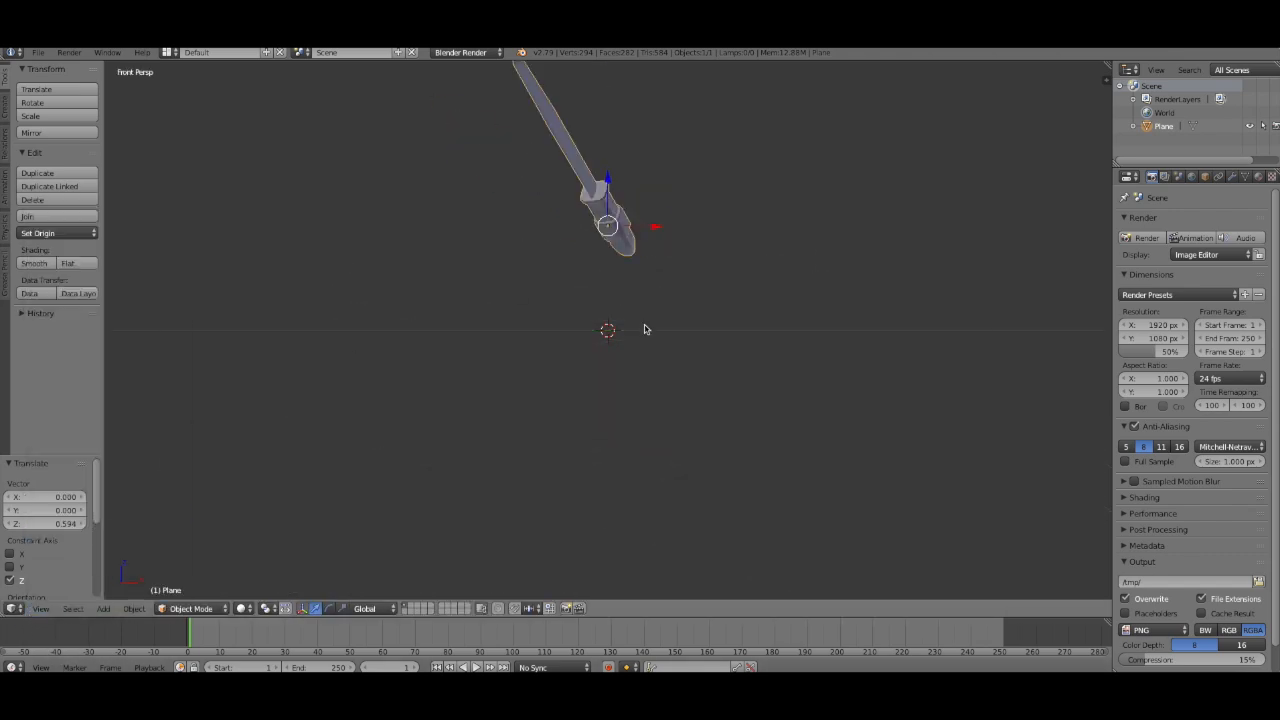
ctrl+scroll(692, 324, up, 3)
ctrl+scroll(692, 324, down, 3)
shift+scroll(692, 324, up, 4)
scroll(692, 324, up, 1)
ctrl+scroll(692, 324, up, 2)
ctrl+scroll(692, 324, down, 3)
shift+scroll(692, 324, down, 3)
click(41, 610)
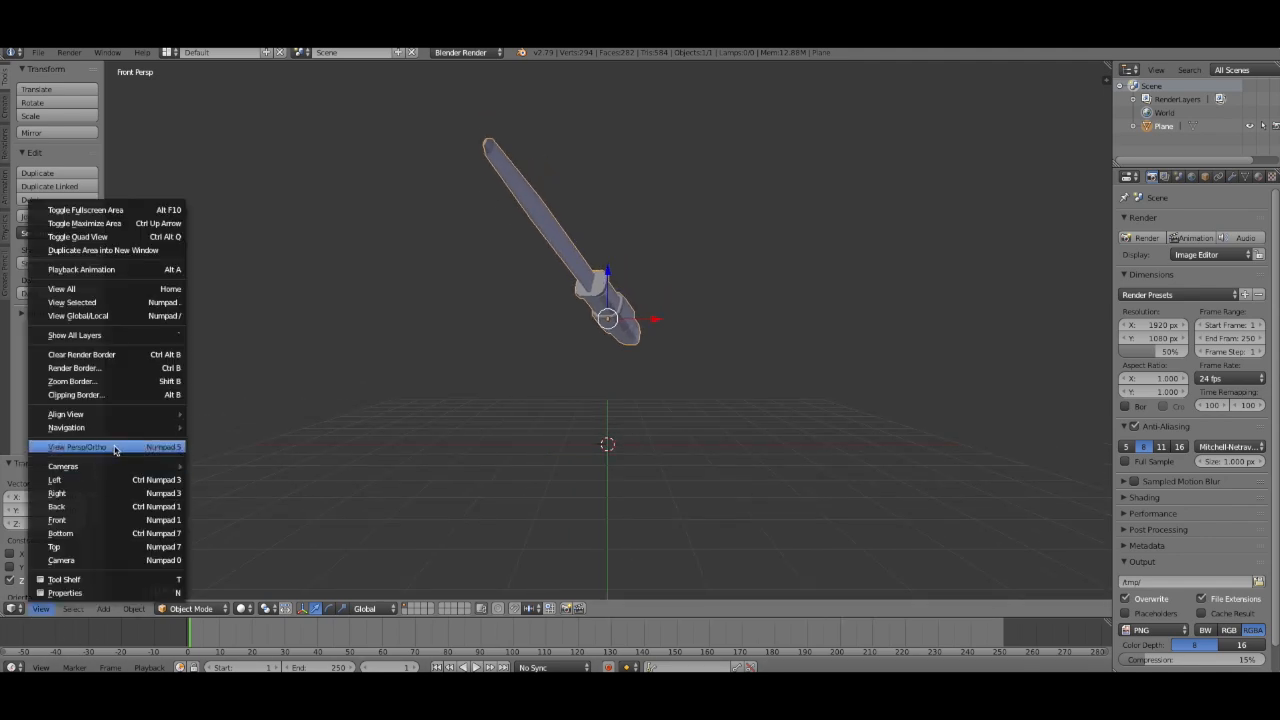
click(114, 448)
click(41, 610)
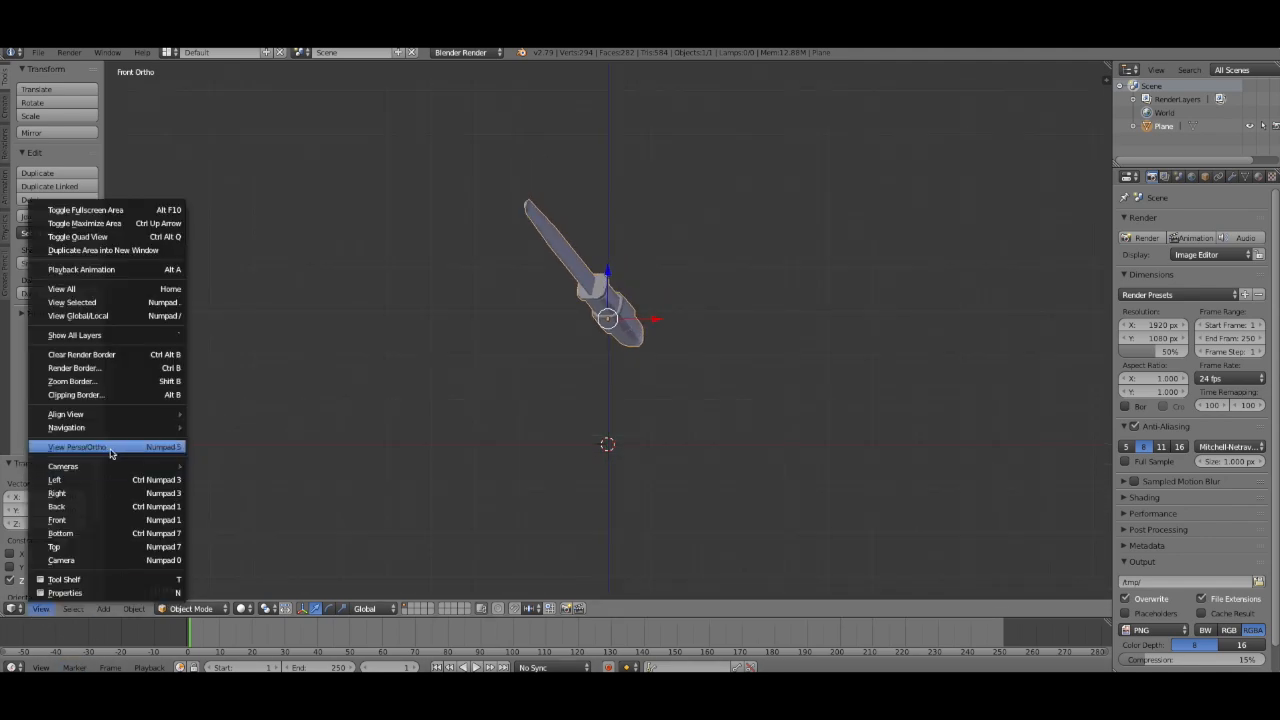
click(113, 450)
middle_drag(707, 346, 643, 373)
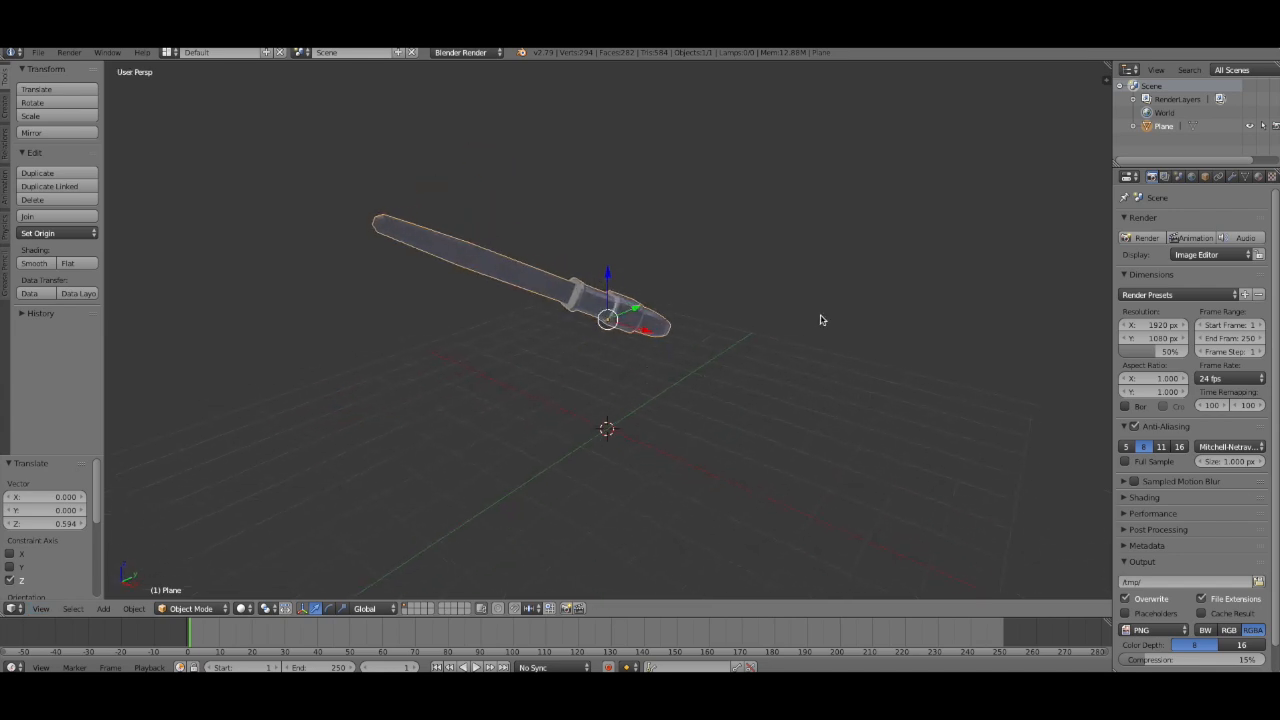
Set the knife's origin to Center of Mass (Surface) and reset its X and Z rotation to 0°
click(55, 233)
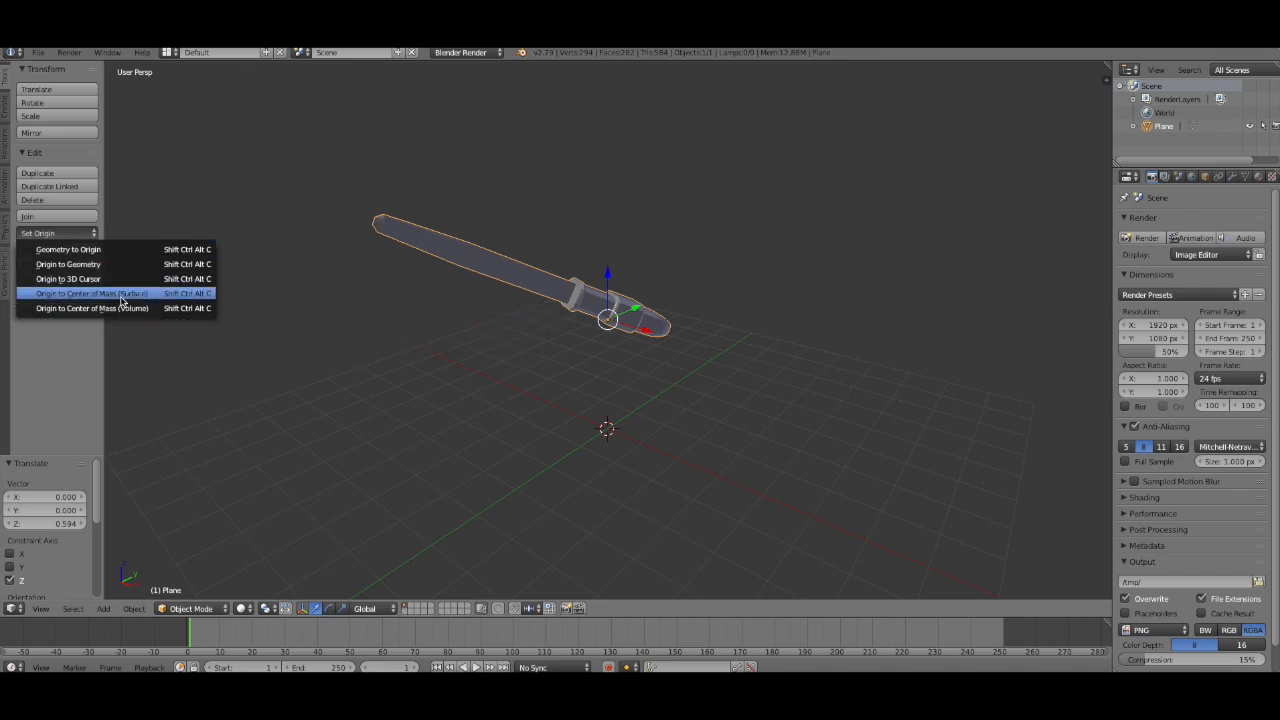
click(121, 294)
key(n)
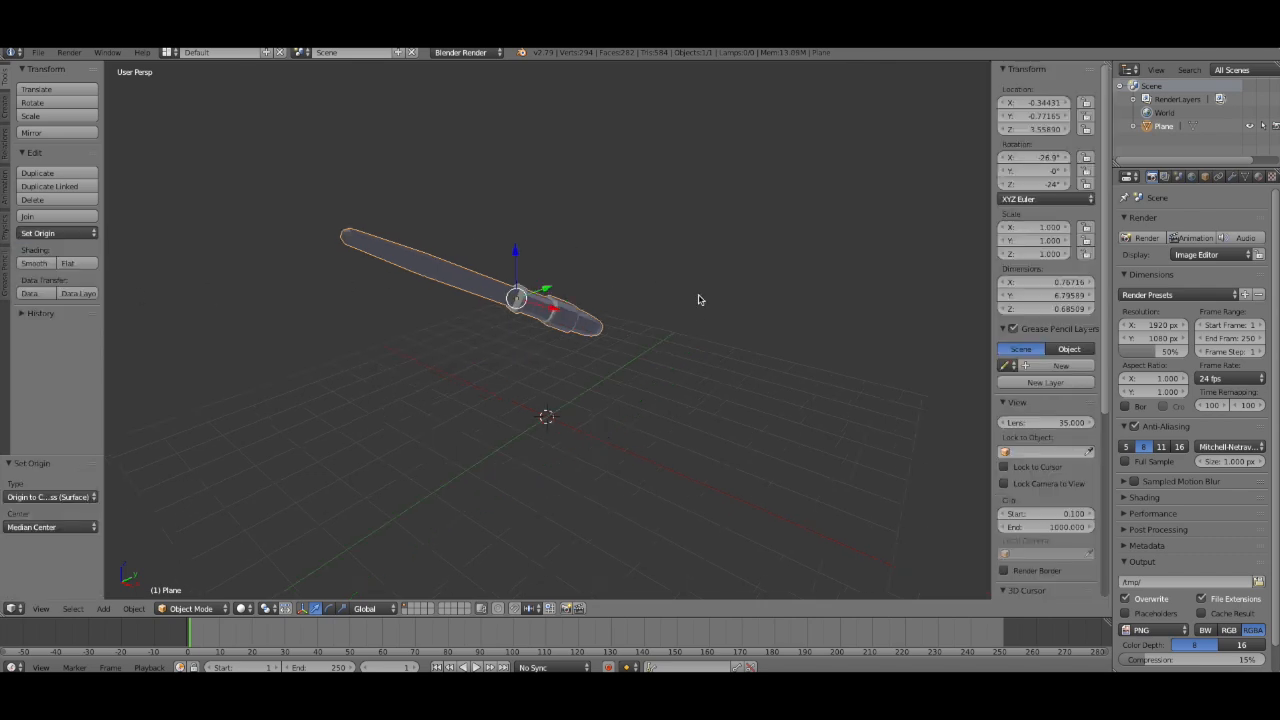
click(1033, 158)
key(Return)
click(1053, 186)
text(0)
key(Return)
Set the knife's X, Y and Z location to 0 and hide the transform properties
click(1036, 102)
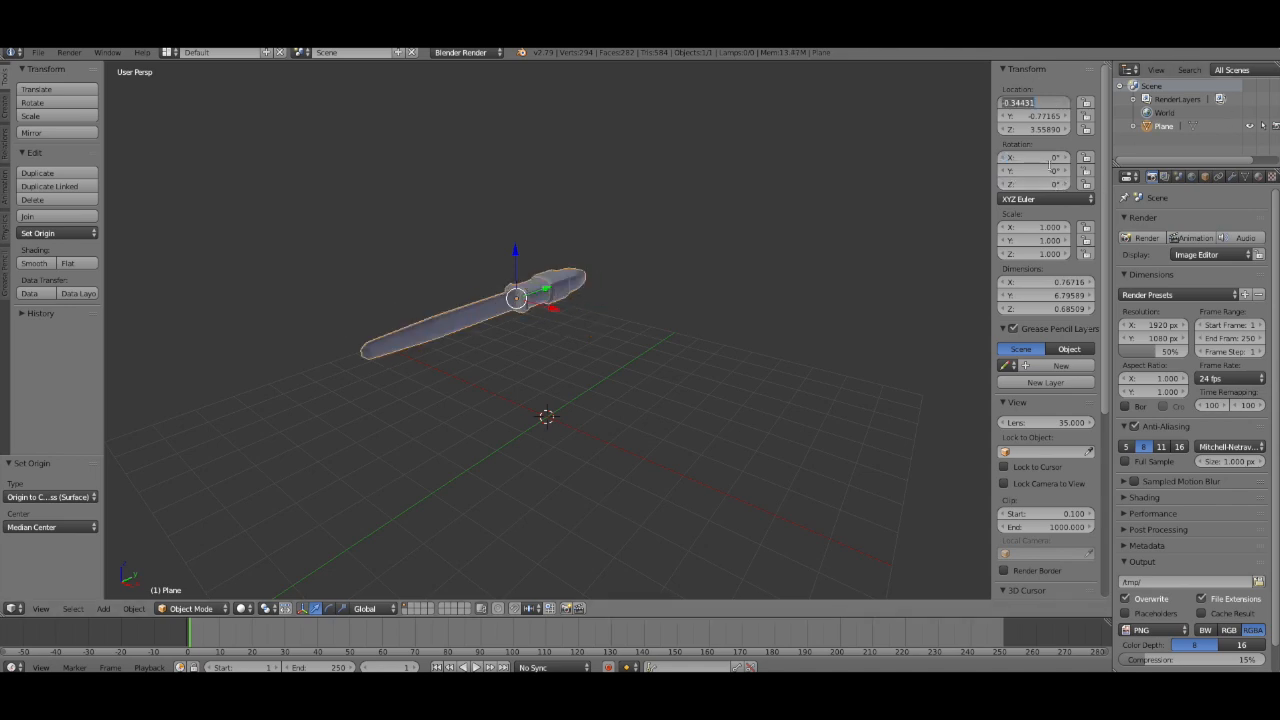
text(0)
key(Return)
click(1036, 116)
text(00000)
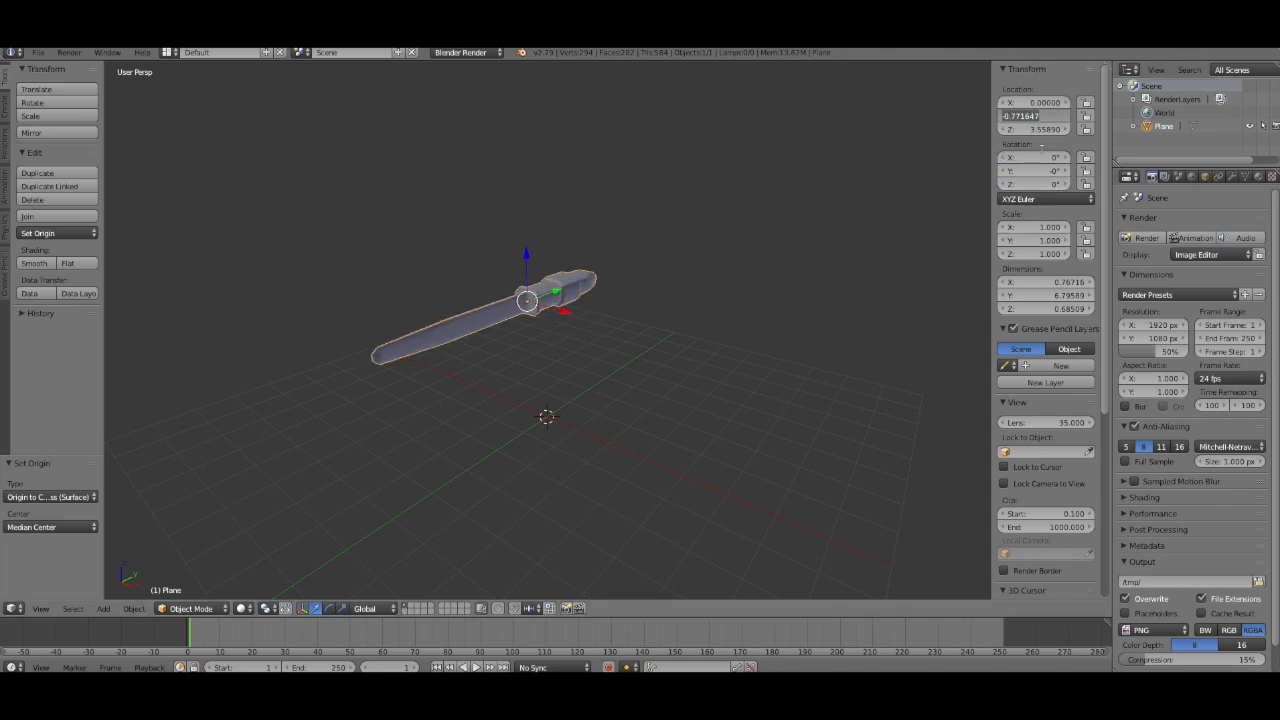
key(Return)
click(1038, 129)
text(0)
key(Return)
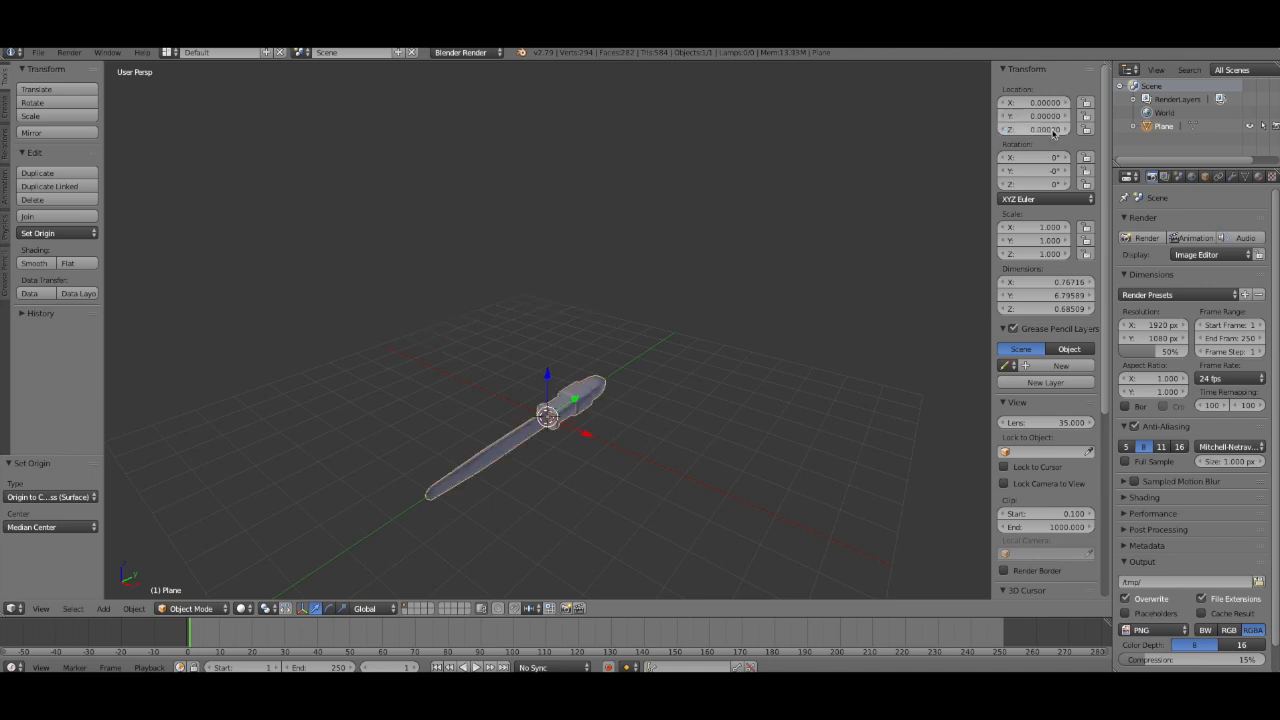
key(n)
middle_drag(780, 346, 734, 439)
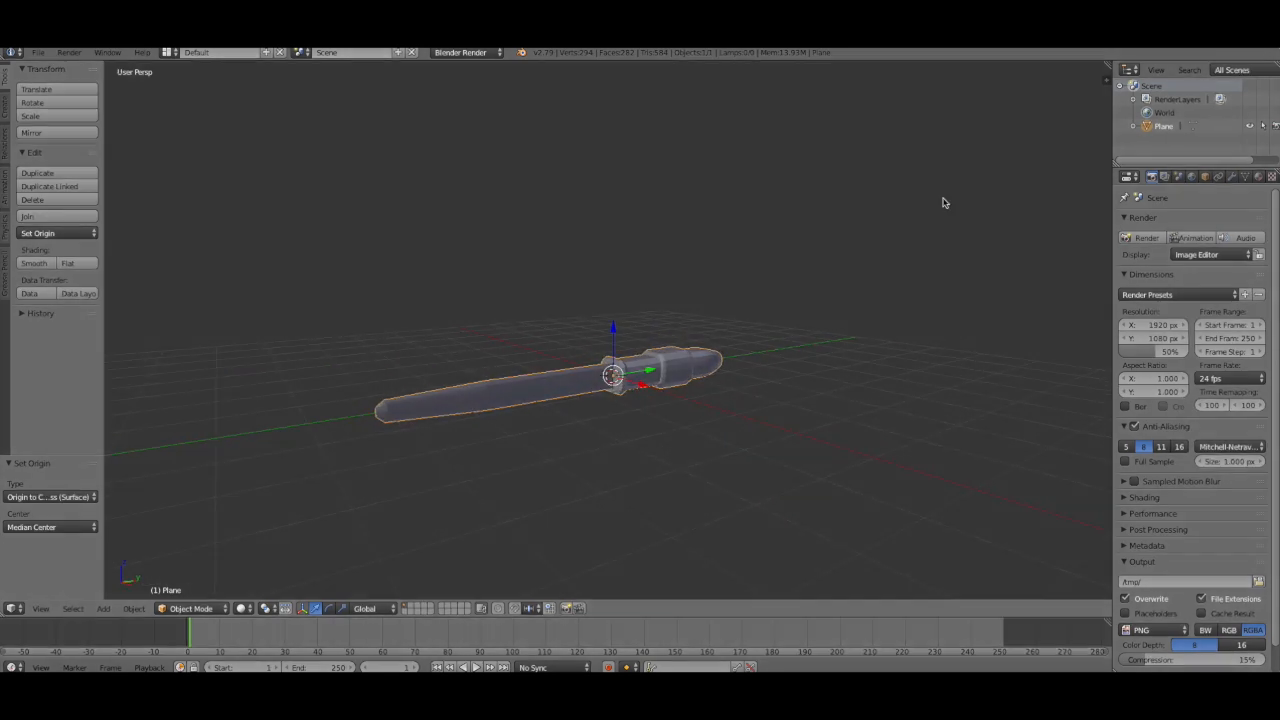